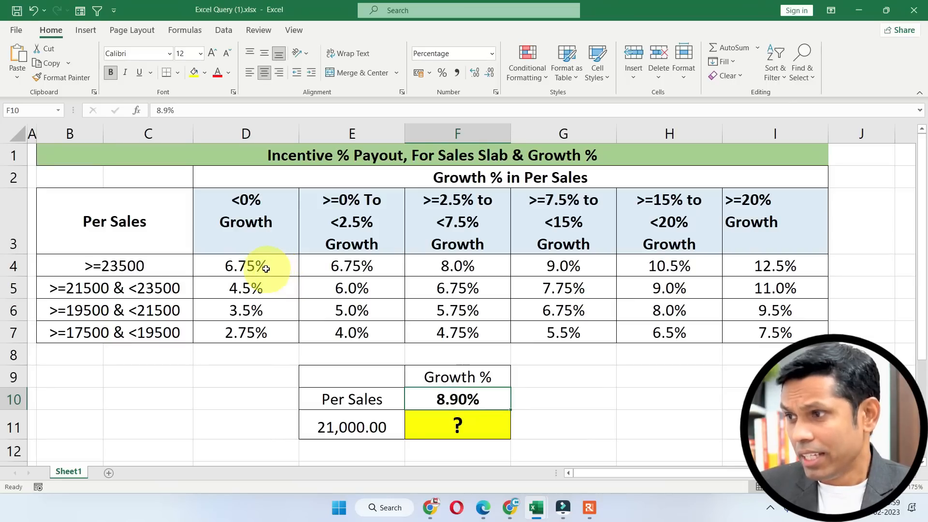
Examine the growth bands in row 3, the payout percentages beneath them, and the per-sales slabs in column B.
click(259, 207)
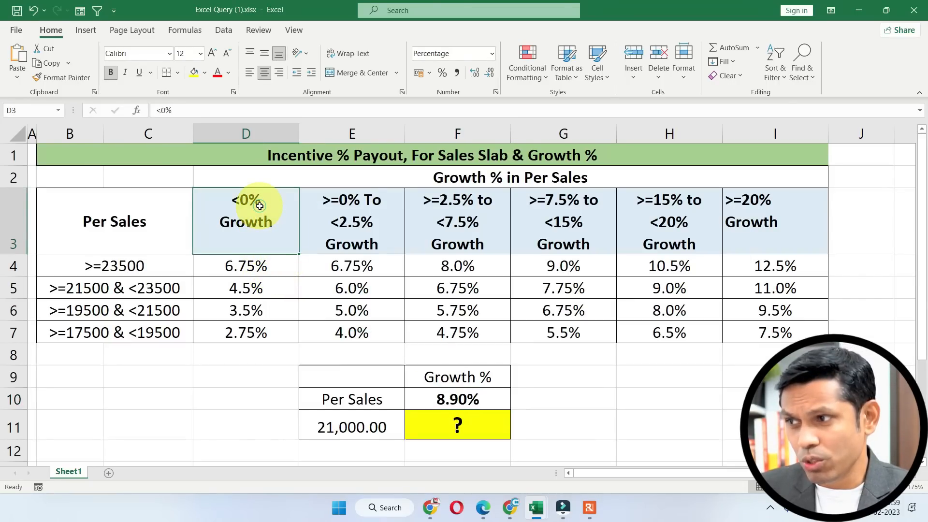
click(331, 221)
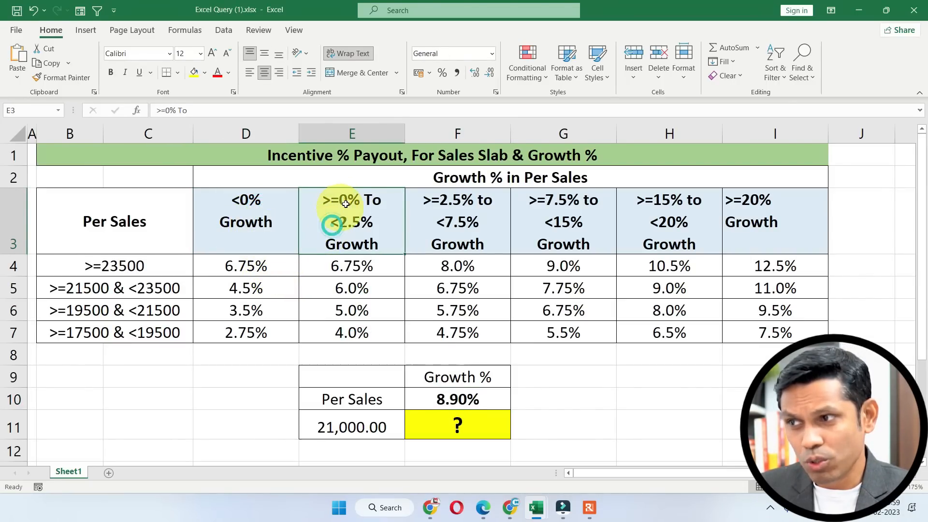
click(425, 213)
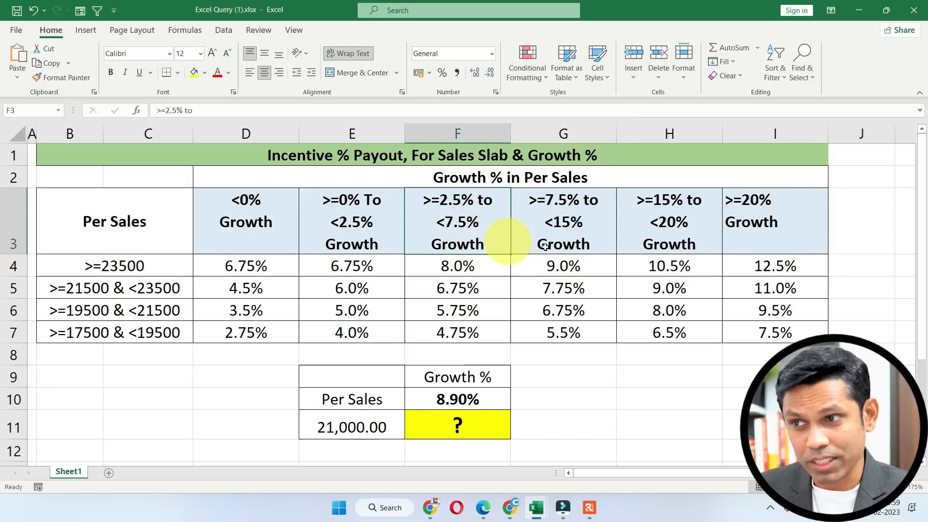
drag(587, 210, 594, 334)
drag(670, 266, 679, 342)
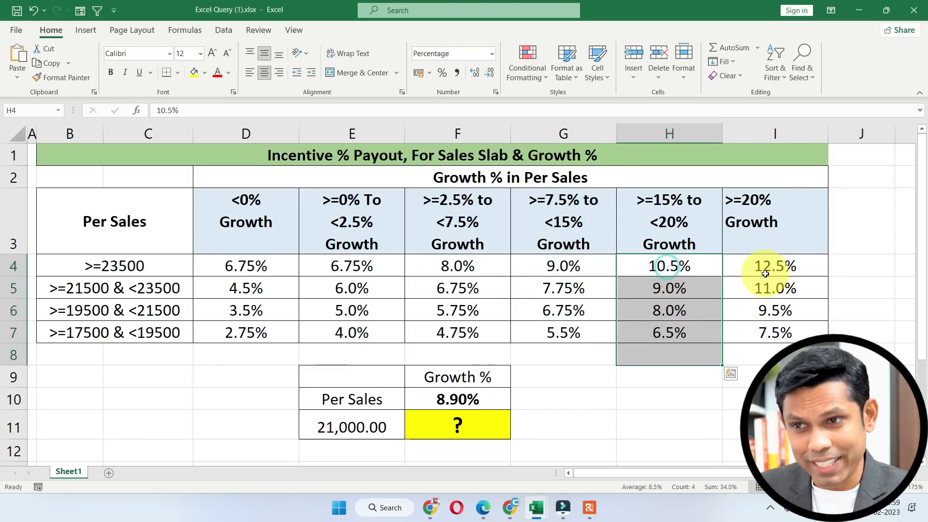
drag(769, 265, 774, 336)
click(145, 307)
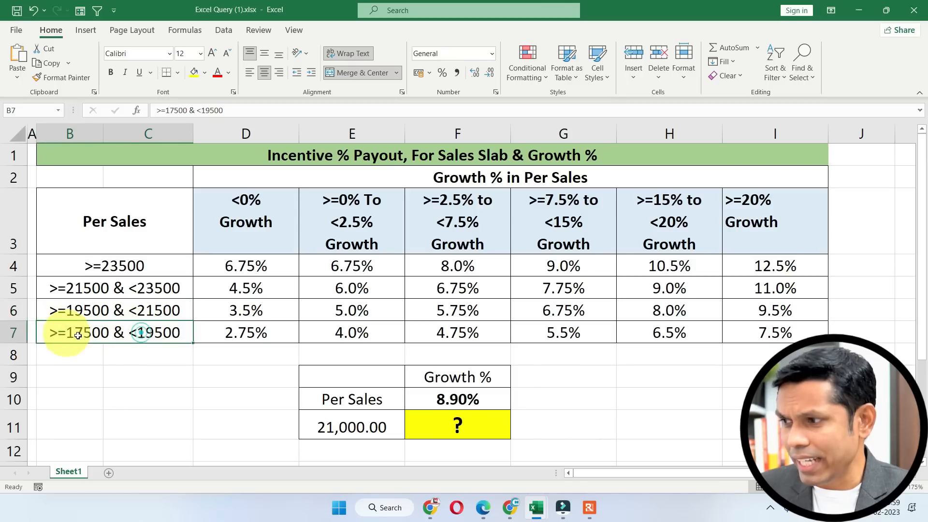
click(15, 333)
click(76, 330)
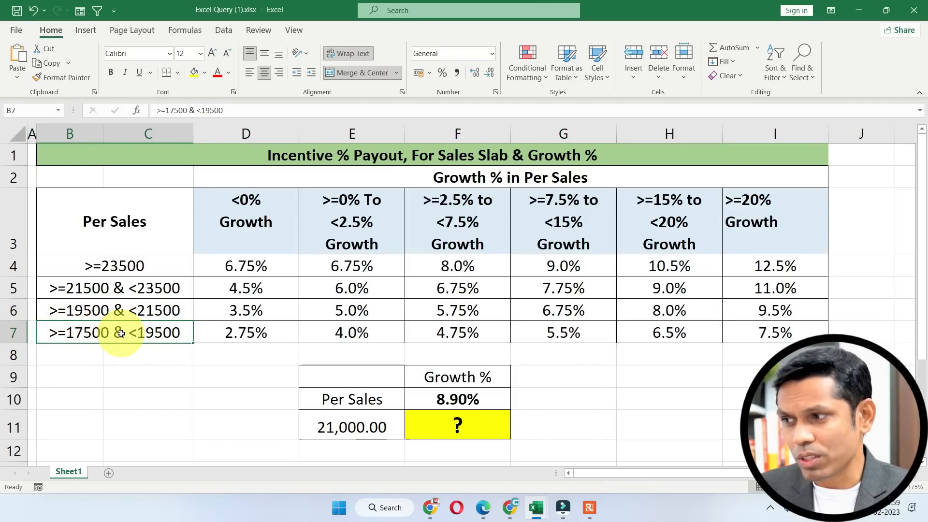
Set the Per Sales value in cell E11 to 18500.
click(333, 425)
text(18500)
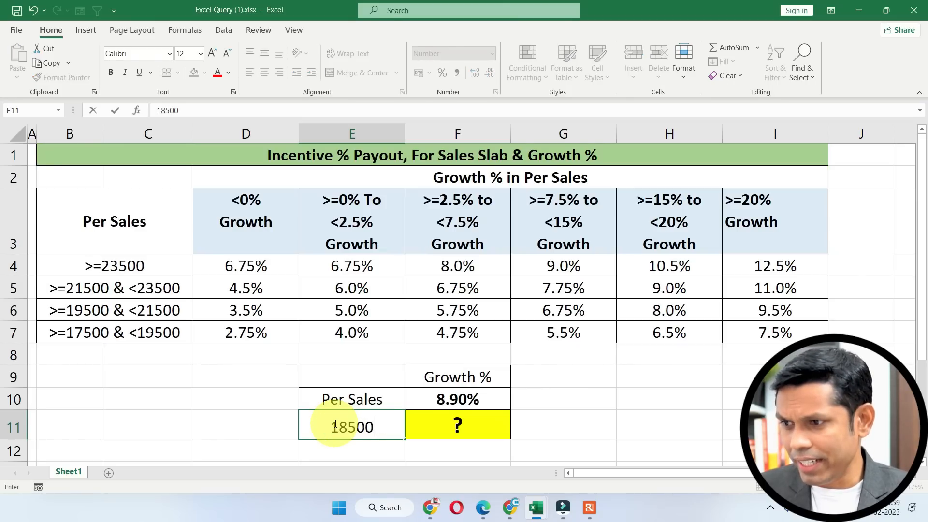
text(8,500)
key(Return)
Bold the >=17500 & <19500 slab label and its 5.5% payout under the >=7.5% to <15% growth band.
click(66, 336)
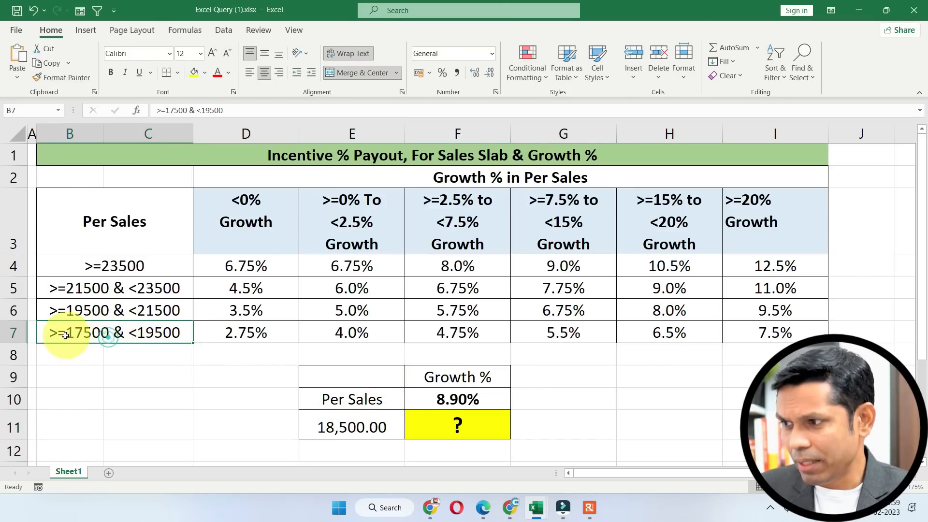
key(ctrl+b)
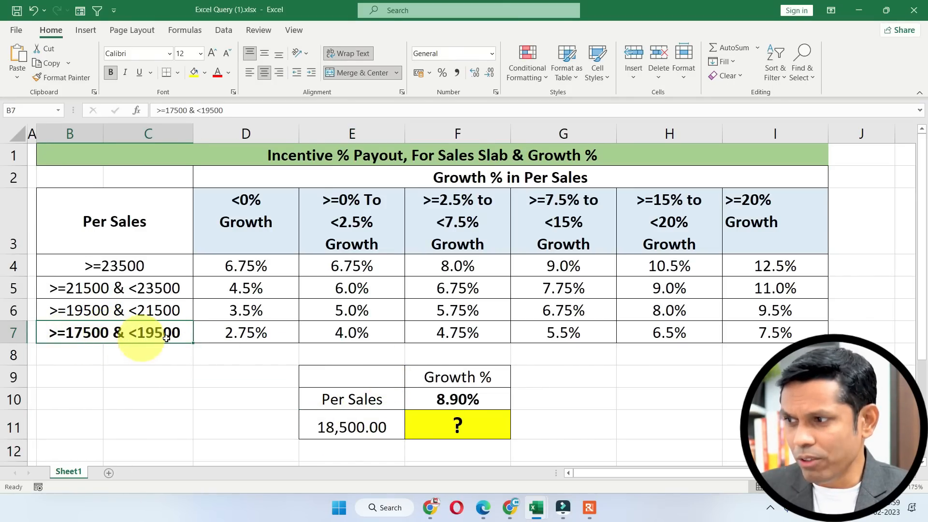
click(463, 401)
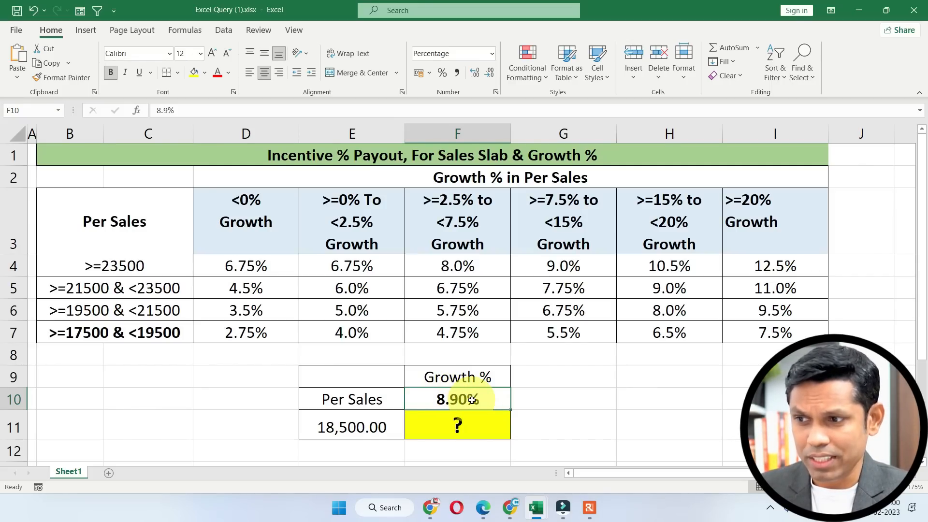
click(572, 203)
drag(573, 259, 573, 326)
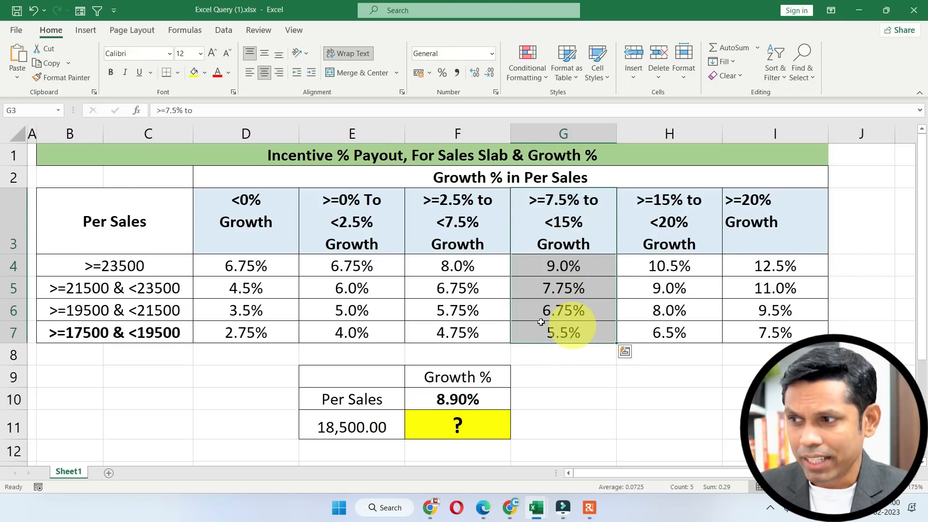
drag(95, 332, 528, 335)
click(528, 335)
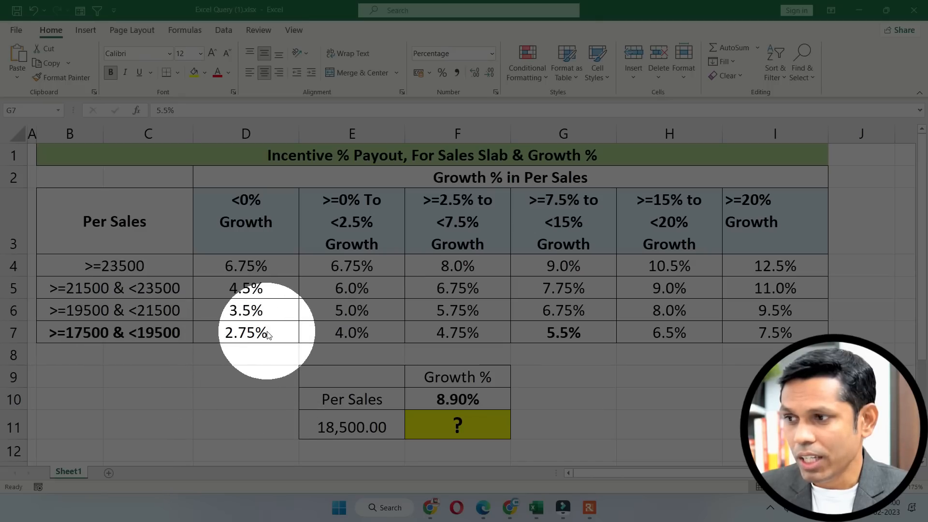
click(457, 425)
text(5.5)
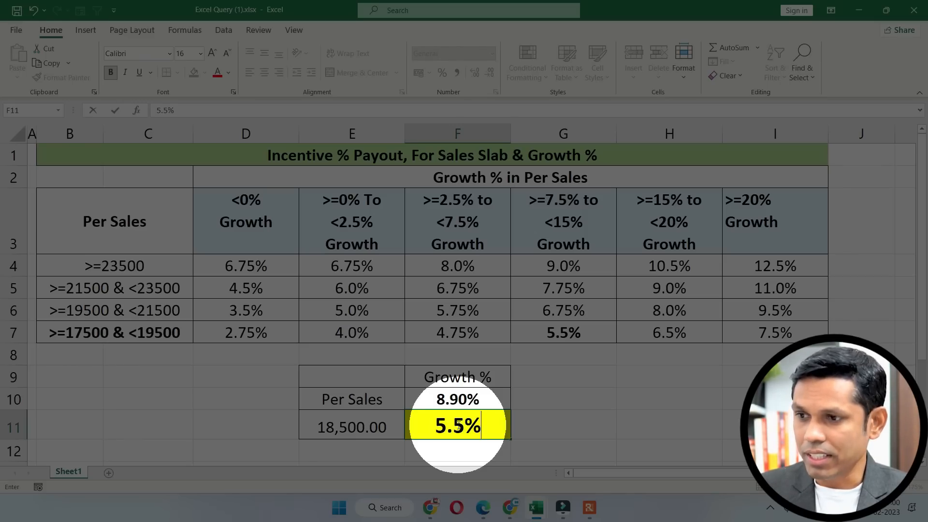
key(Escape)
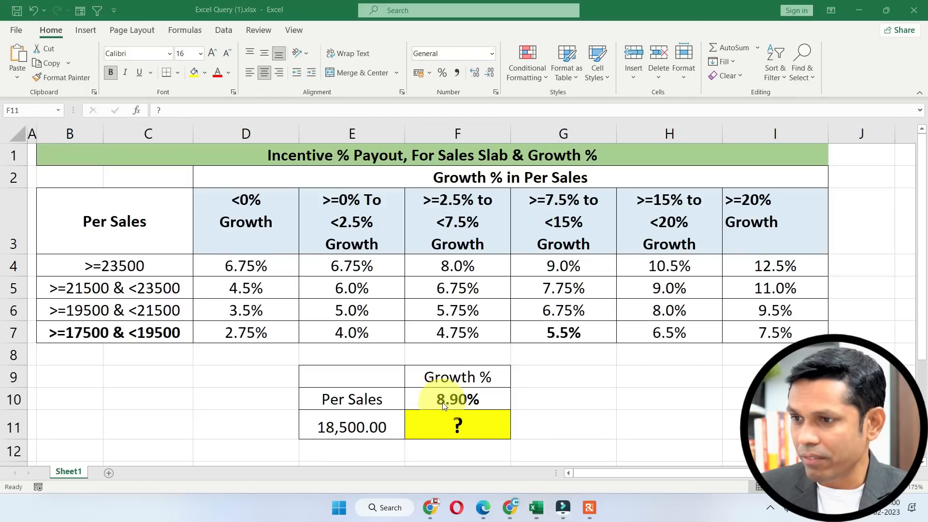
Set the growth percentage in F10 to 15.5% and locate the payout for the >=17500 & <19500 slab in the matching growth band.
click(440, 400)
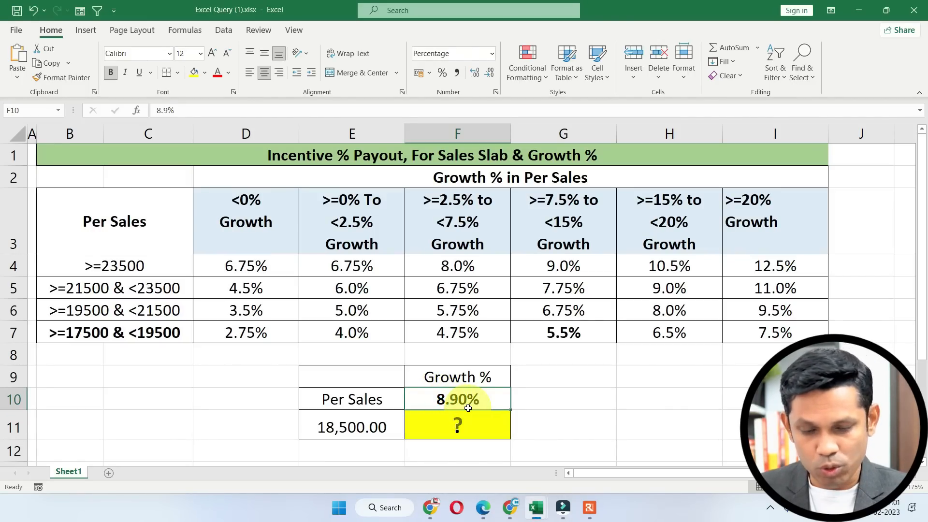
text(15.5)
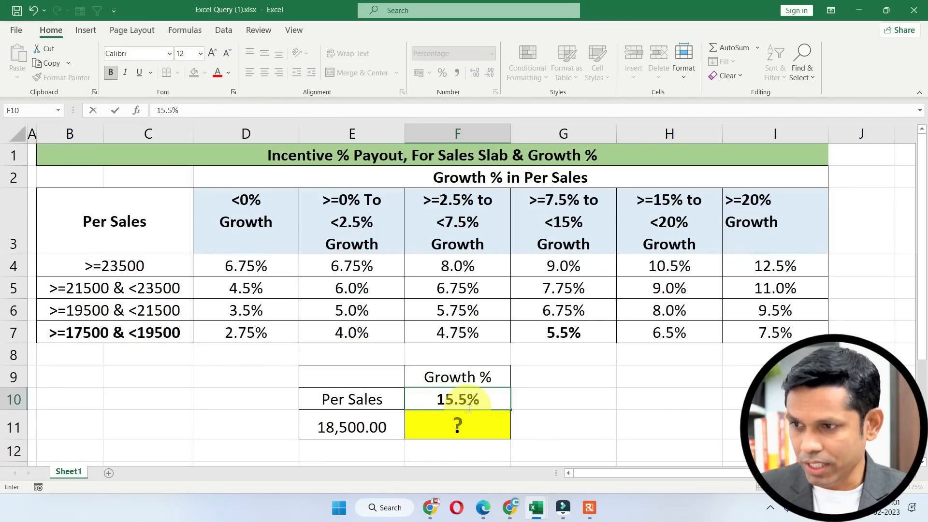
key(Return)
click(467, 401)
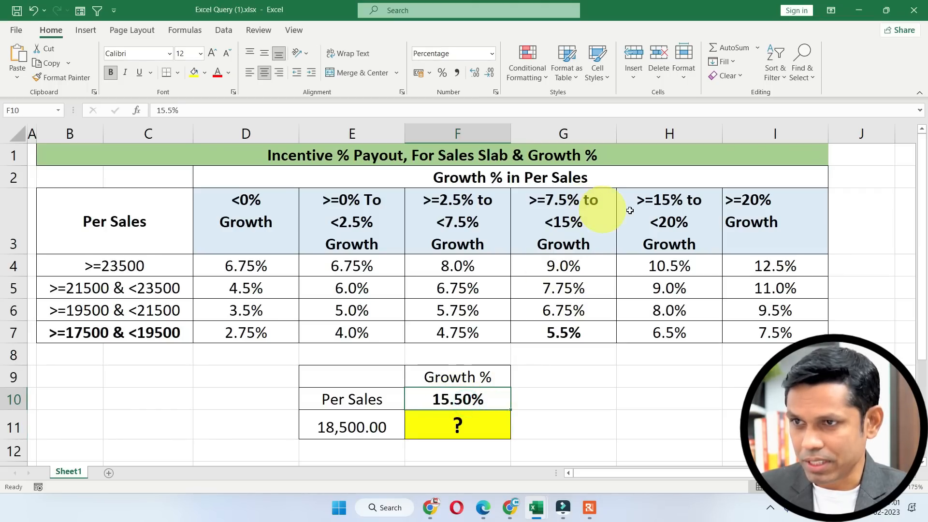
drag(669, 196, 644, 335)
click(644, 331)
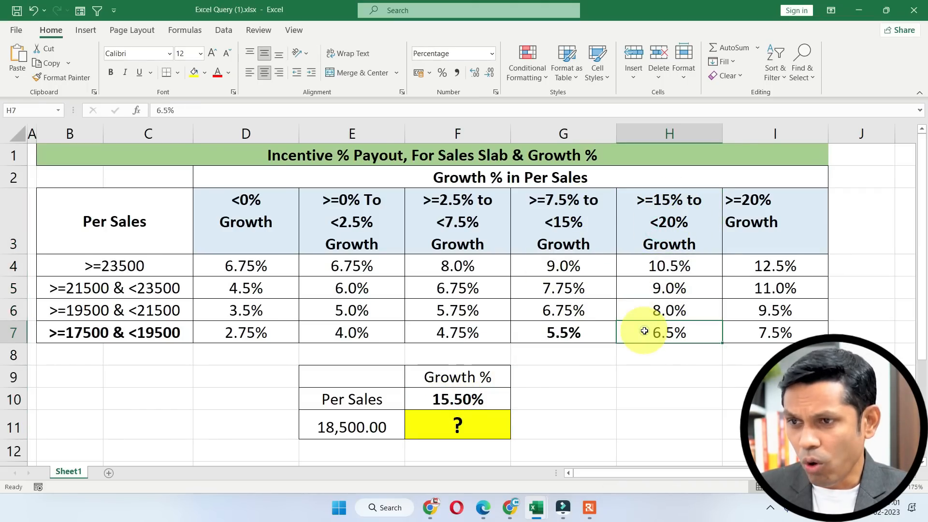
Set the Per Sales value in cell E11 to 21000.
click(334, 431)
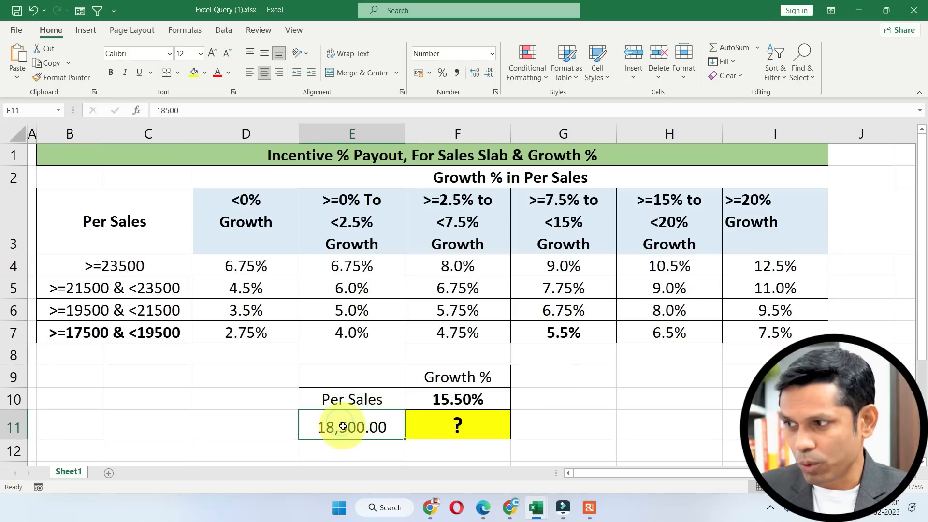
text(21000)
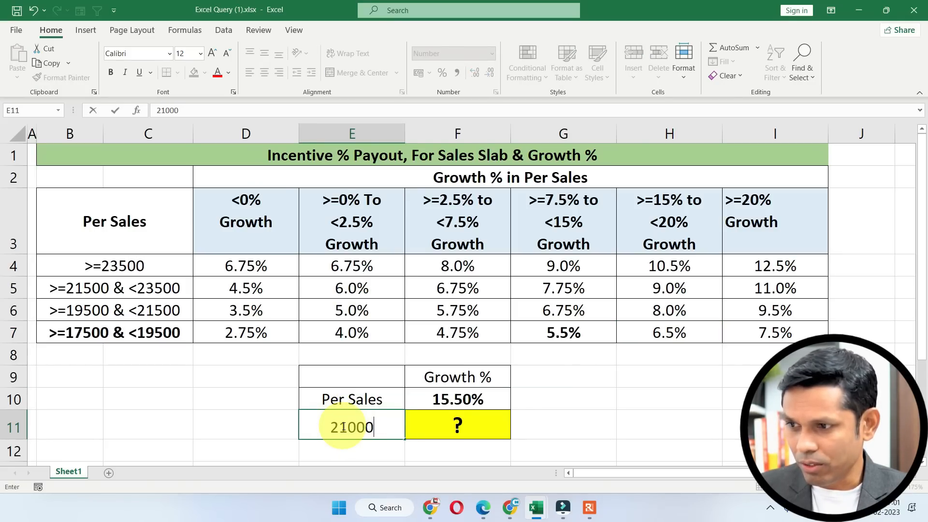
key(Return)
click(333, 426)
Compare the per-sales slabs with the E11 value and trace the matching row to its payout under >=15% to <20% growth.
click(101, 284)
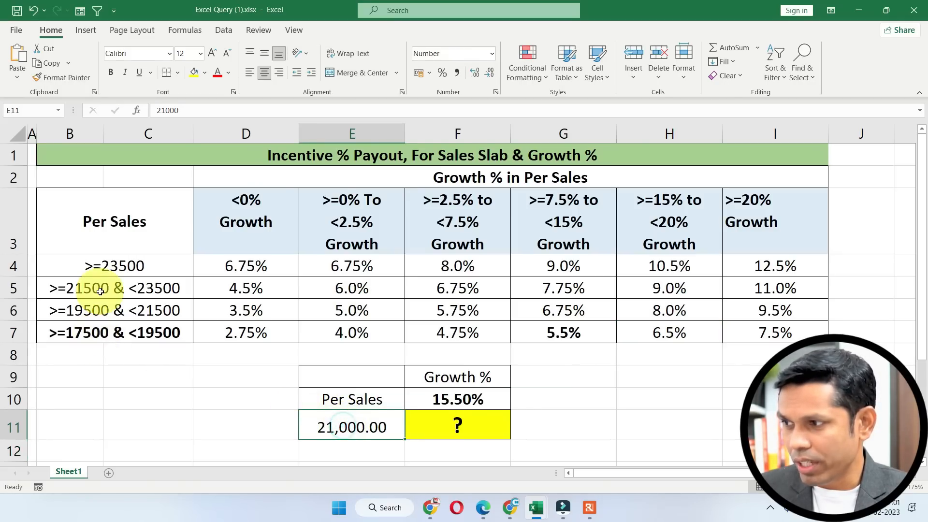
click(103, 266)
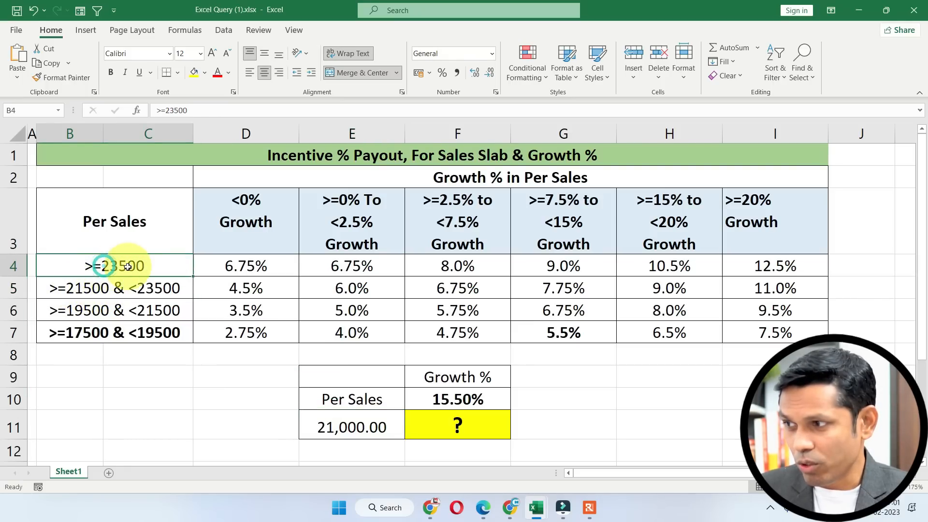
click(96, 284)
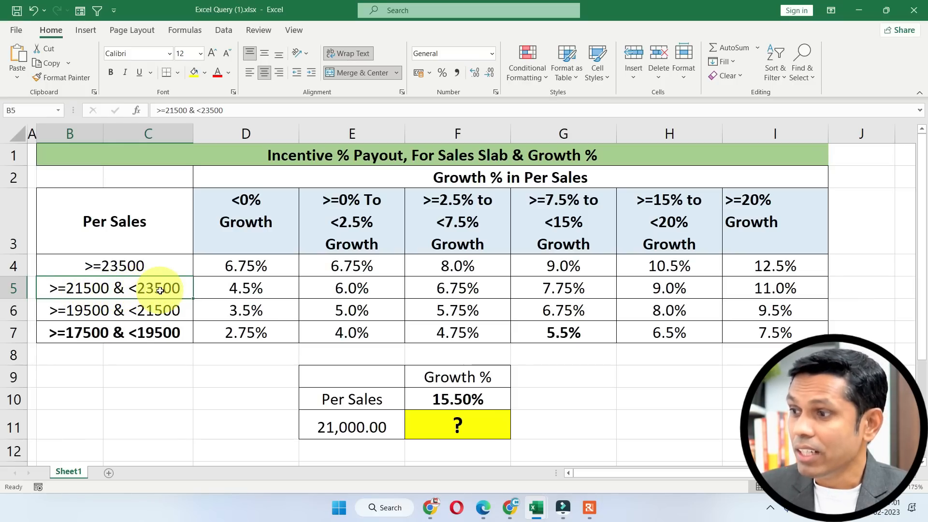
click(65, 313)
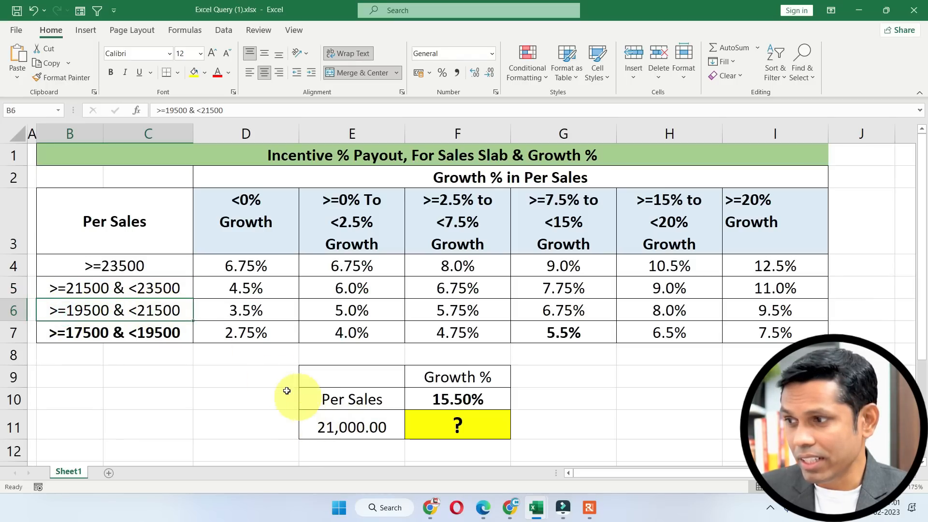
click(349, 427)
drag(128, 309, 640, 305)
click(640, 306)
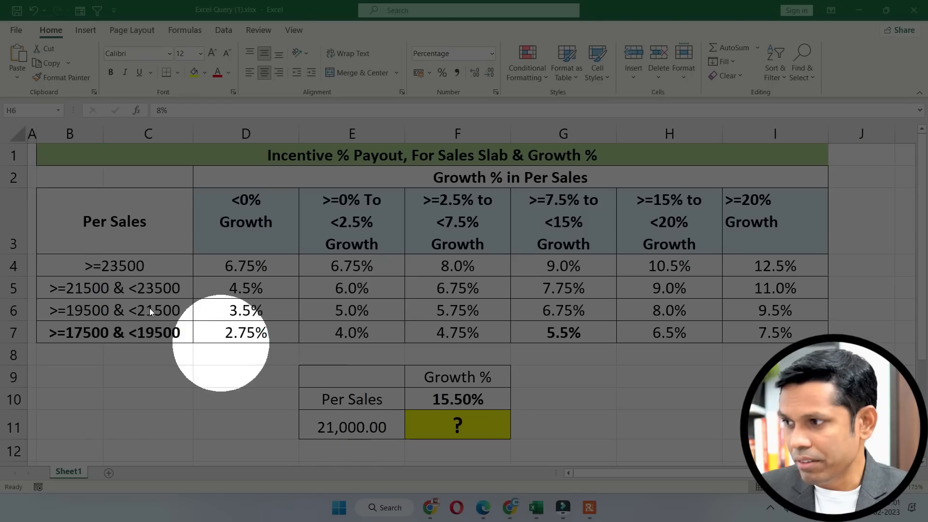
Bold the 9.0% payout where the >=21500 & <23500 slab meets the >=15% to <20% growth band.
drag(106, 290, 644, 281)
click(648, 283)
key(ctrl+b)
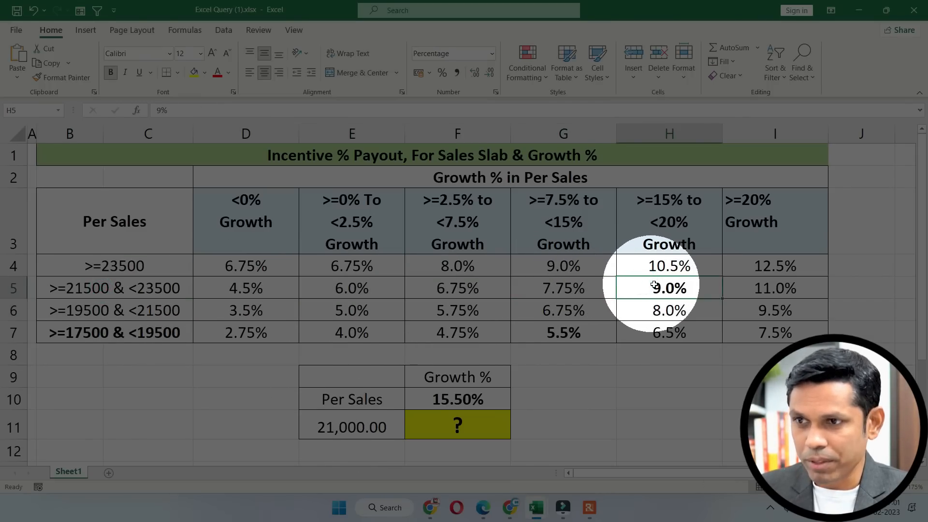
click(455, 421)
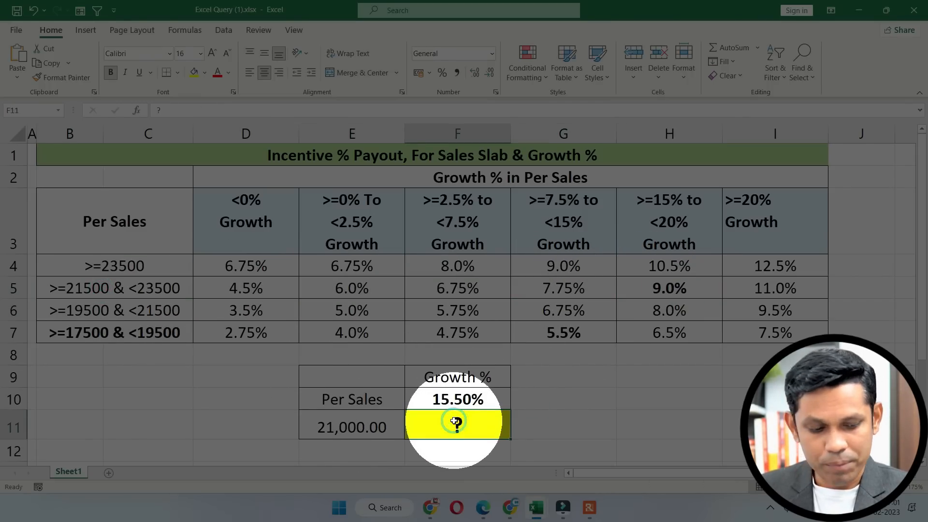
text(9.0)
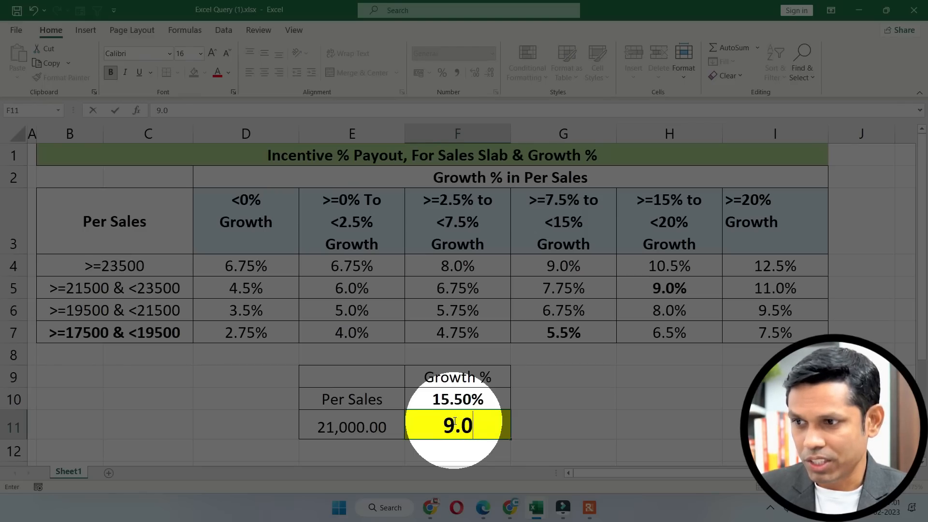
key(Escape)
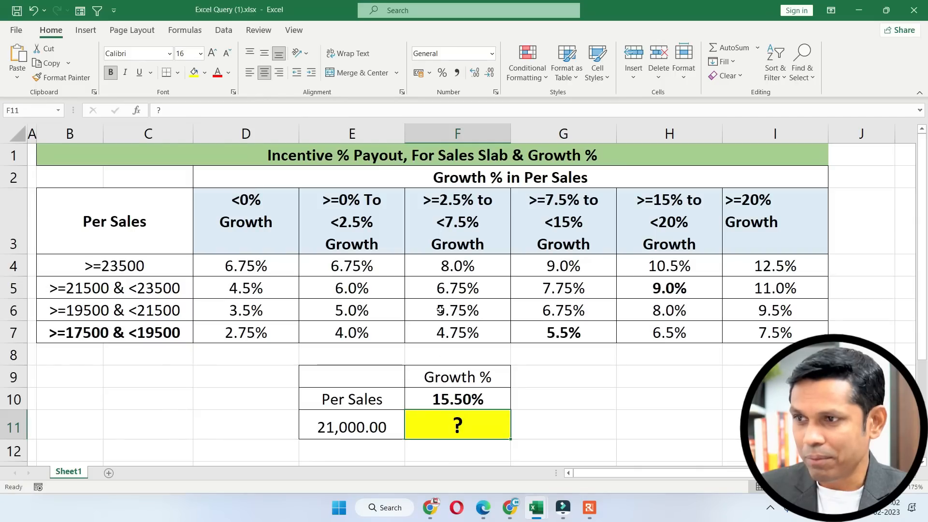
Review how the growth and Per Sales inputs relate to the growth bands, payout grid and sales slabs.
click(433, 288)
drag(433, 266, 734, 324)
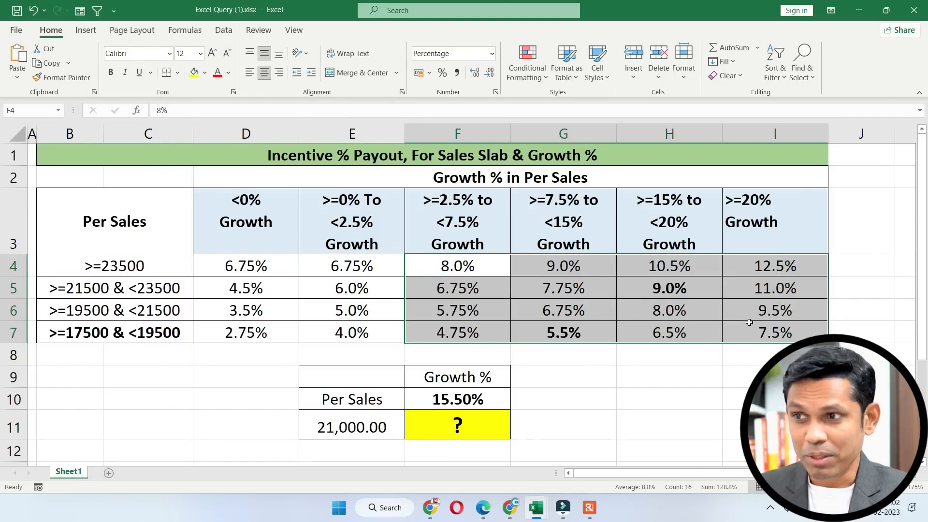
drag(456, 231, 457, 337)
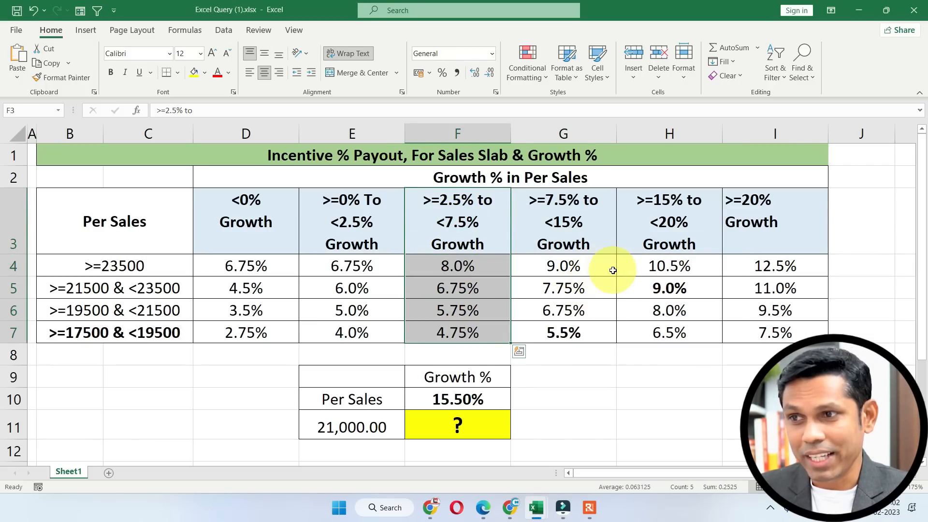
click(470, 222)
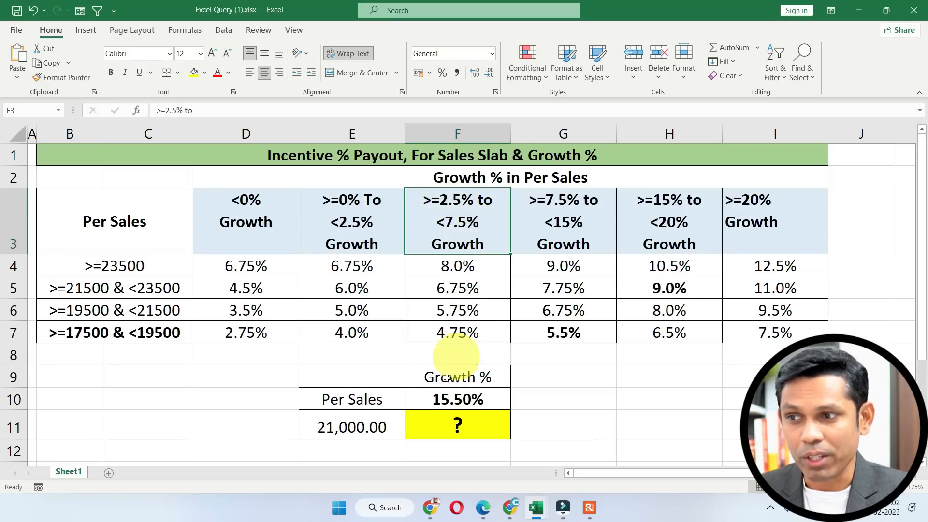
click(450, 396)
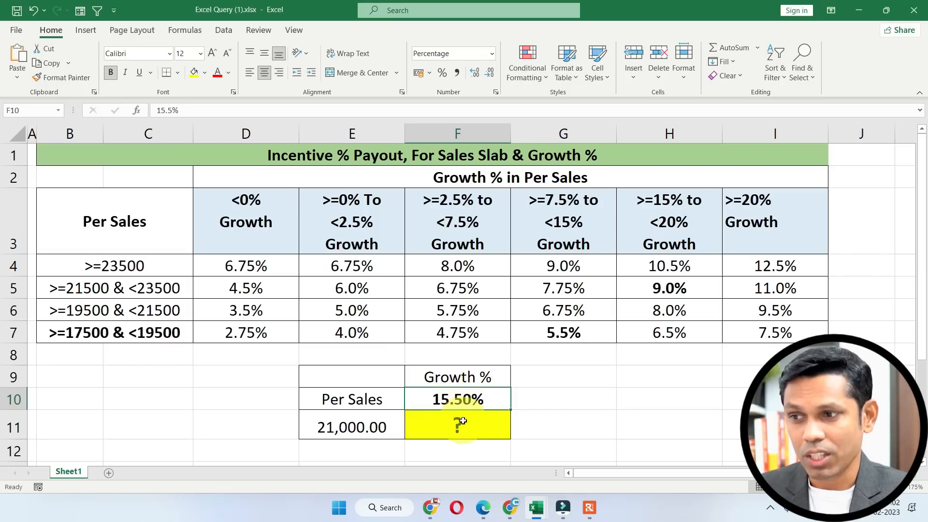
drag(466, 212, 714, 319)
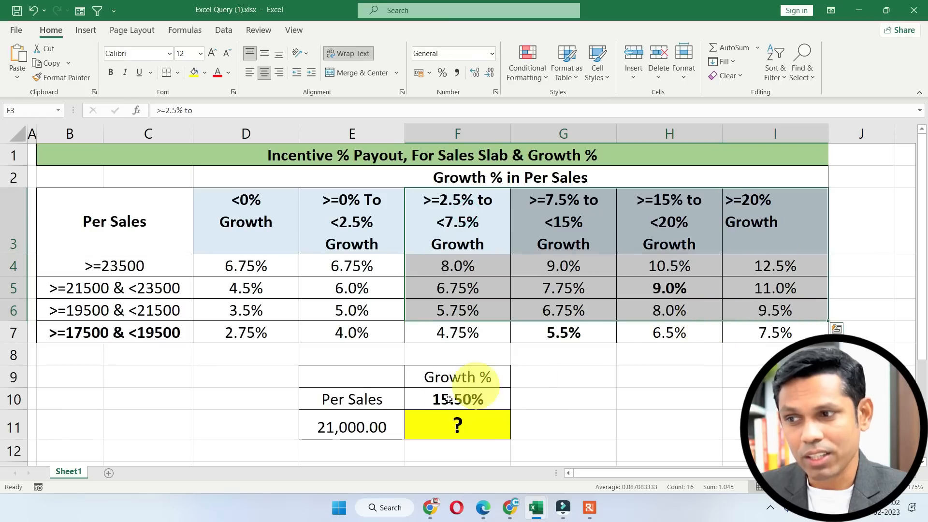
click(460, 382)
click(387, 429)
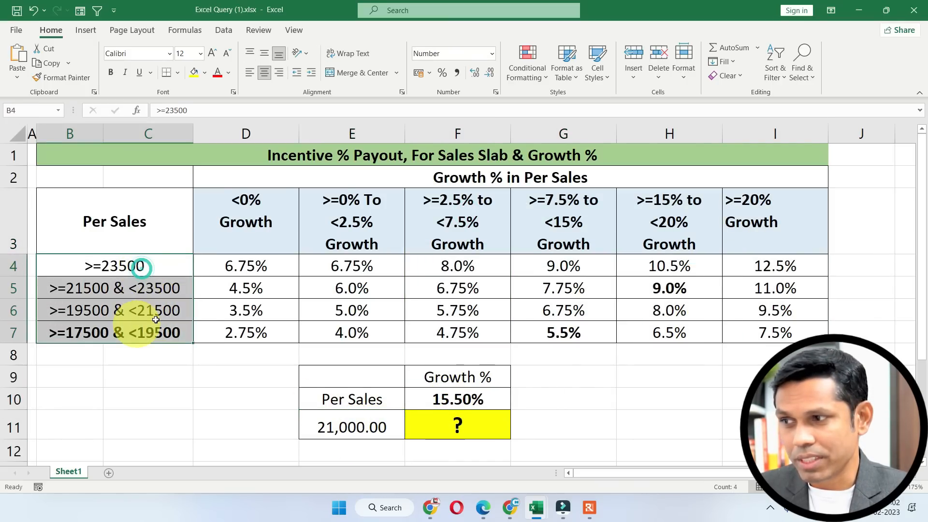
Switch to the "Real Job Query - Solved With Vlookup,Match and Hlookup Formula 2" workbook and examine its restructured incentive table.
drag(244, 288, 860, 288)
click(727, 315)
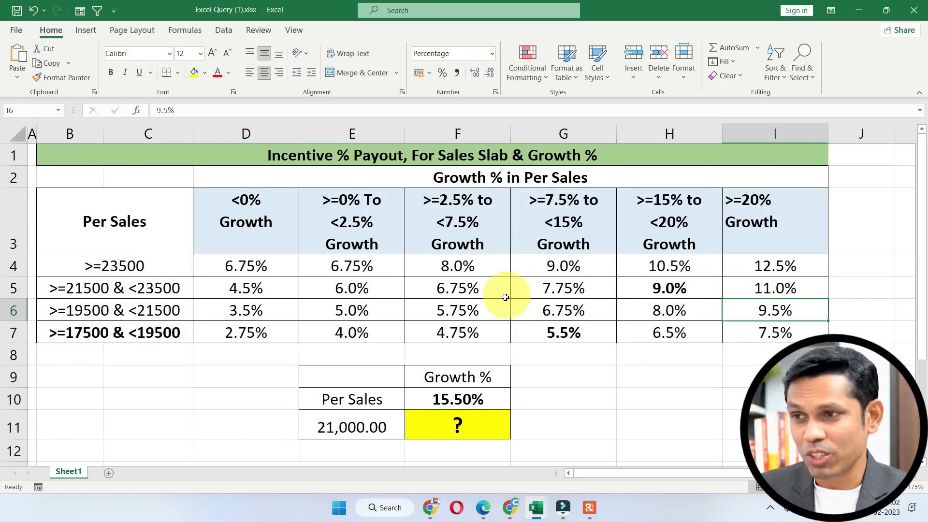
key(alt+Tab)
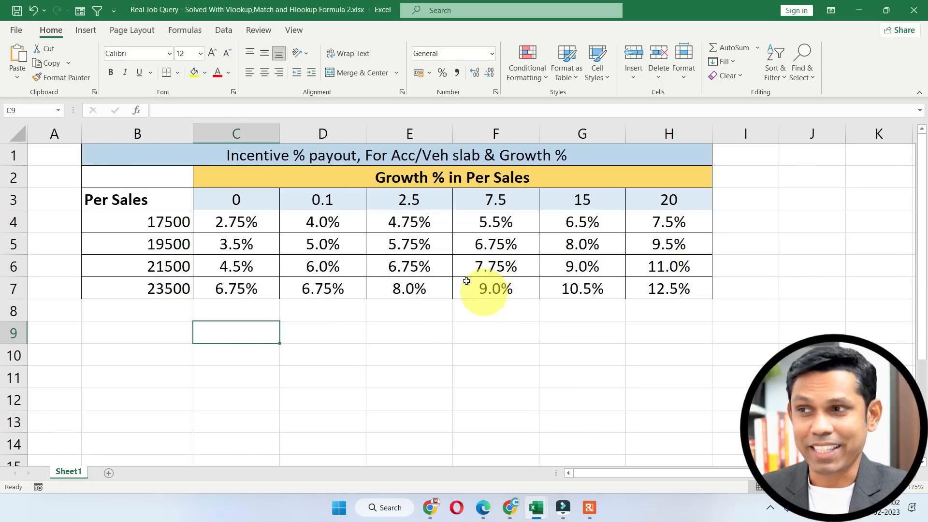
click(147, 170)
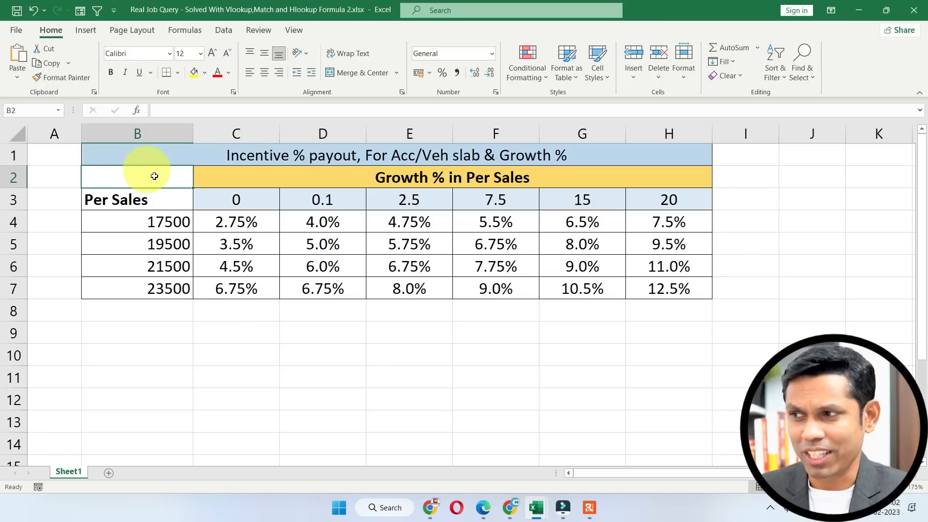
click(162, 216)
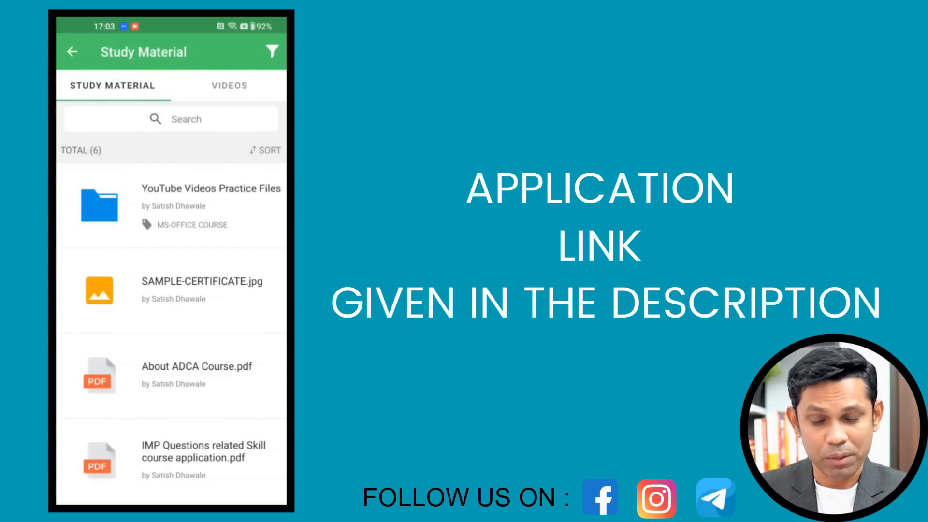
click(102, 205)
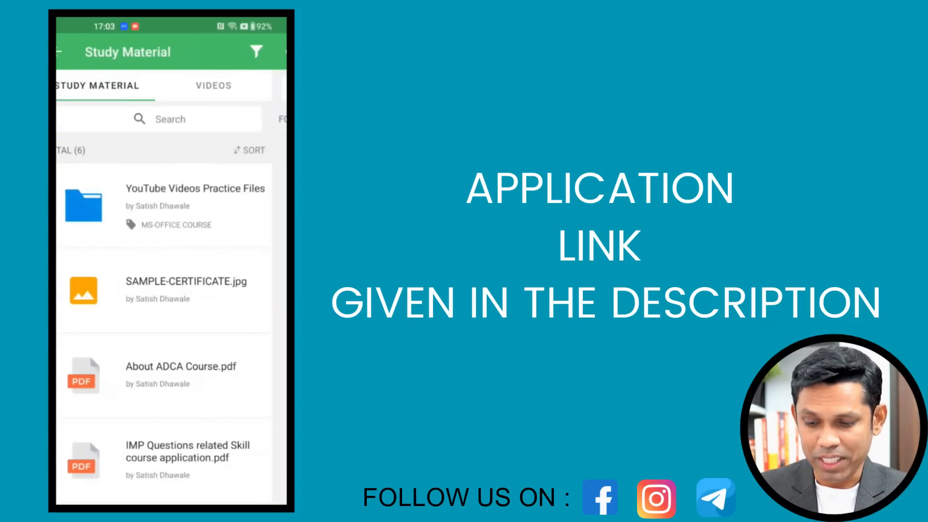
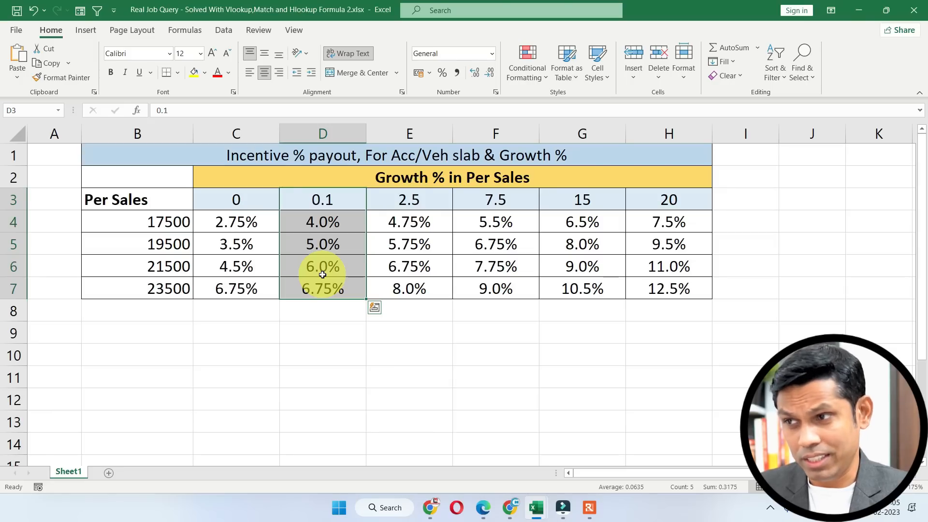
Compare the growth-band columns in the original Excel Query (1) table with the matching single-number growth columns in the solved workbook.
drag(414, 201, 414, 290)
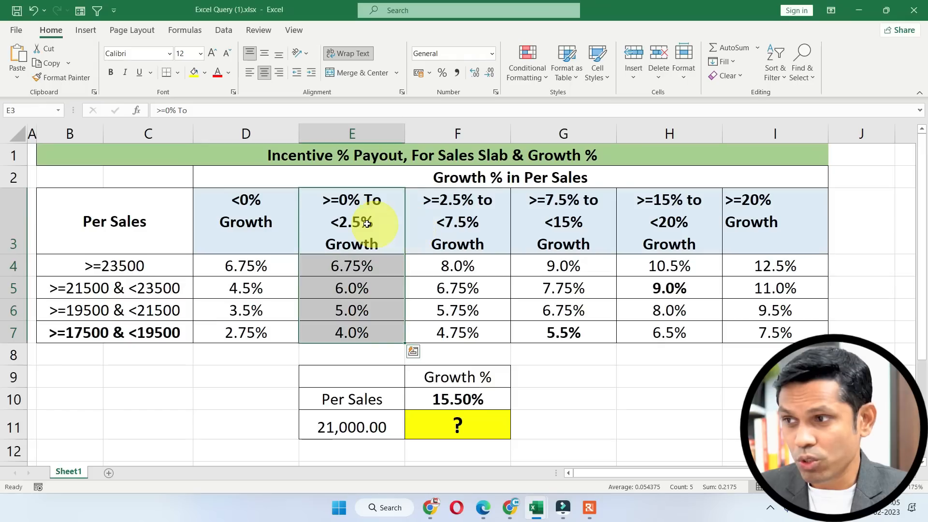
click(324, 217)
drag(447, 208, 451, 332)
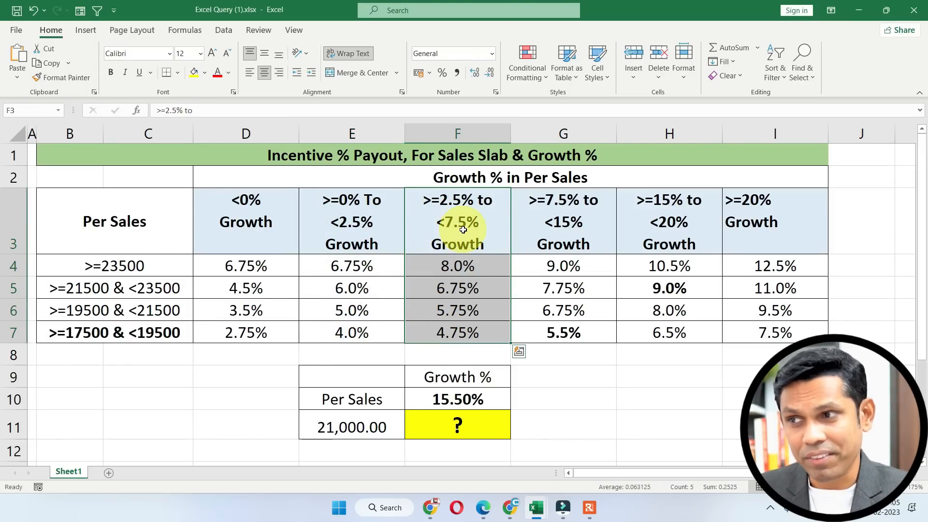
key(alt+Tab)
drag(431, 199, 429, 289)
key(alt+Tab)
drag(570, 228, 561, 317)
key(alt+Tab)
drag(496, 200, 496, 292)
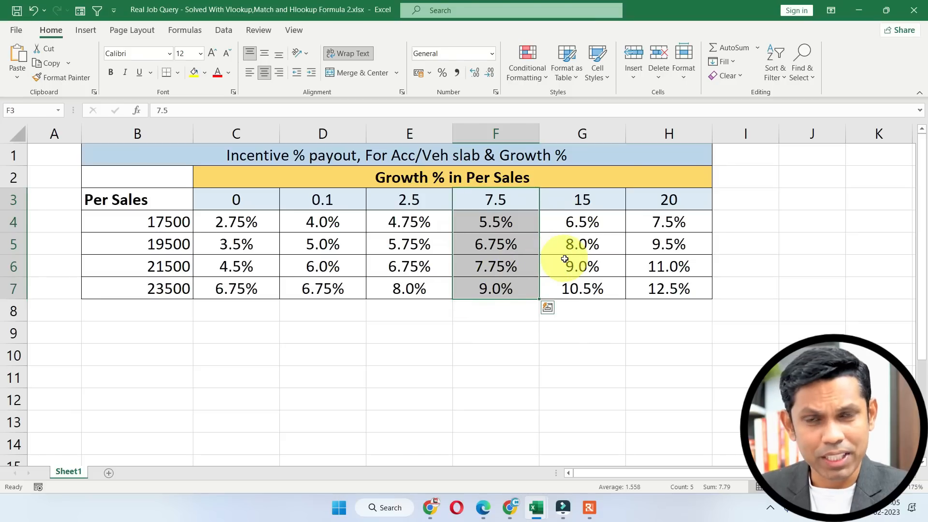
drag(583, 199, 572, 287)
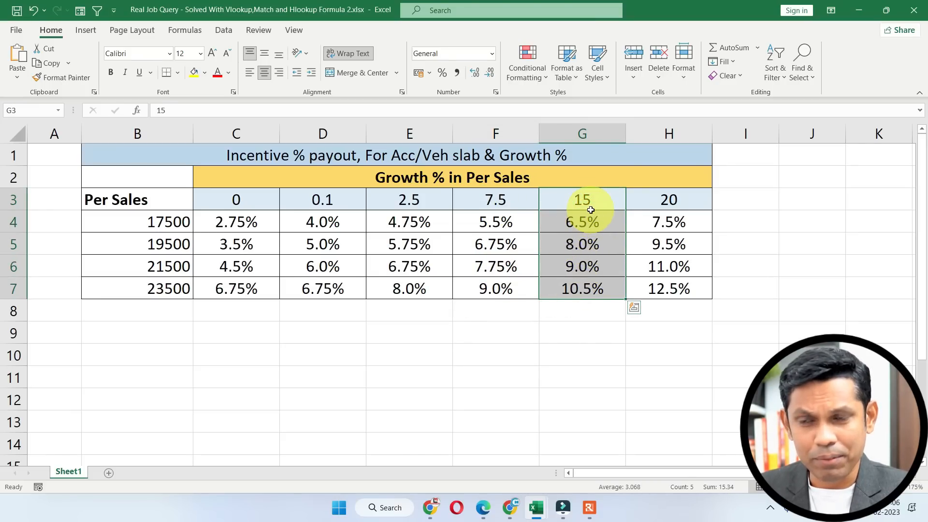
key(alt+Tab)
drag(659, 201, 666, 333)
key(alt+Tab)
drag(668, 197, 666, 289)
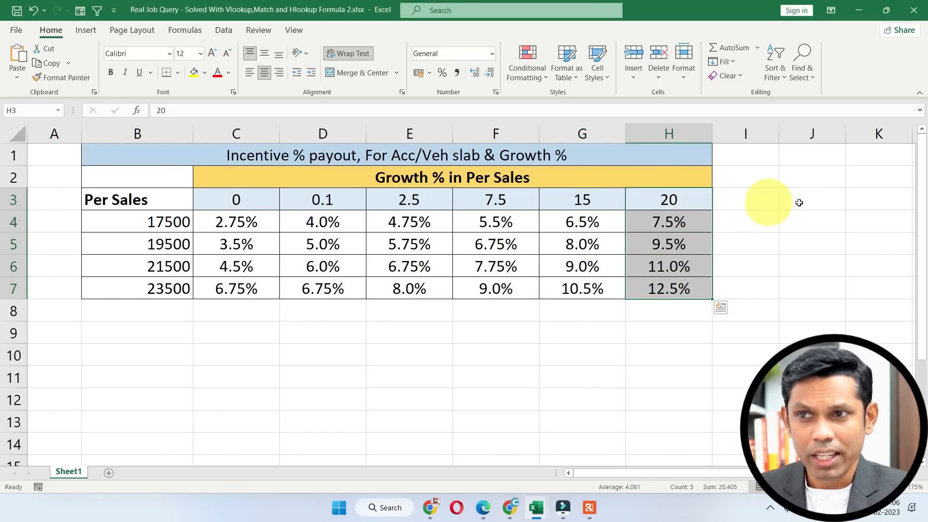
Review the per-sales thresholds in B4:B7, the growth thresholds in row 3 and the payout grid of the restructured table.
click(399, 342)
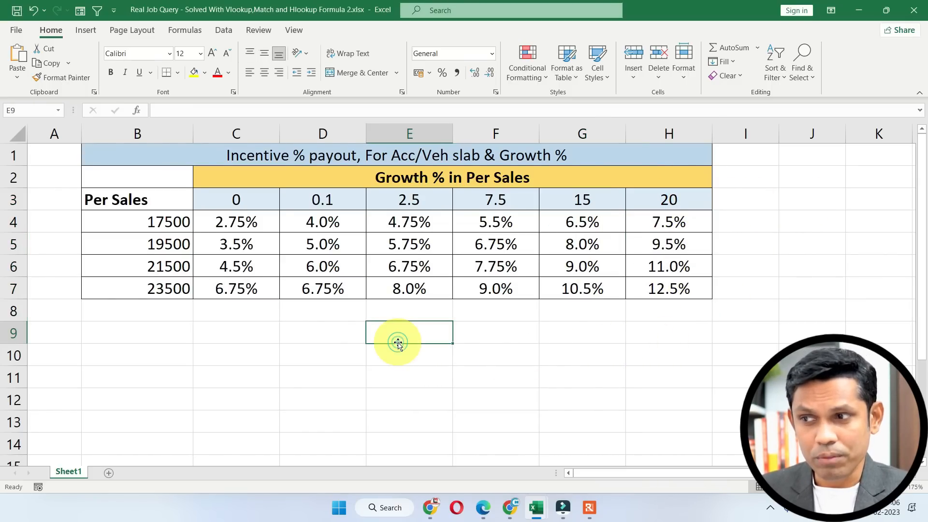
drag(161, 222, 145, 289)
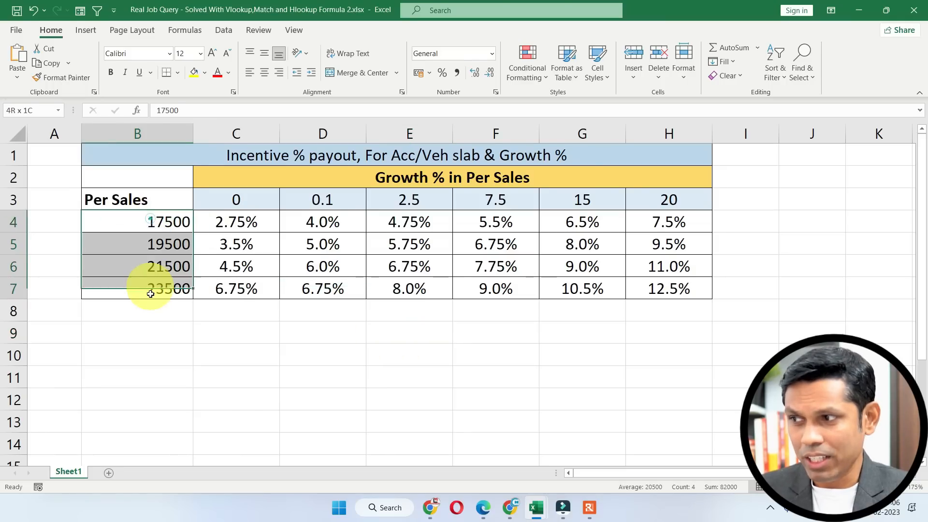
drag(236, 228, 663, 293)
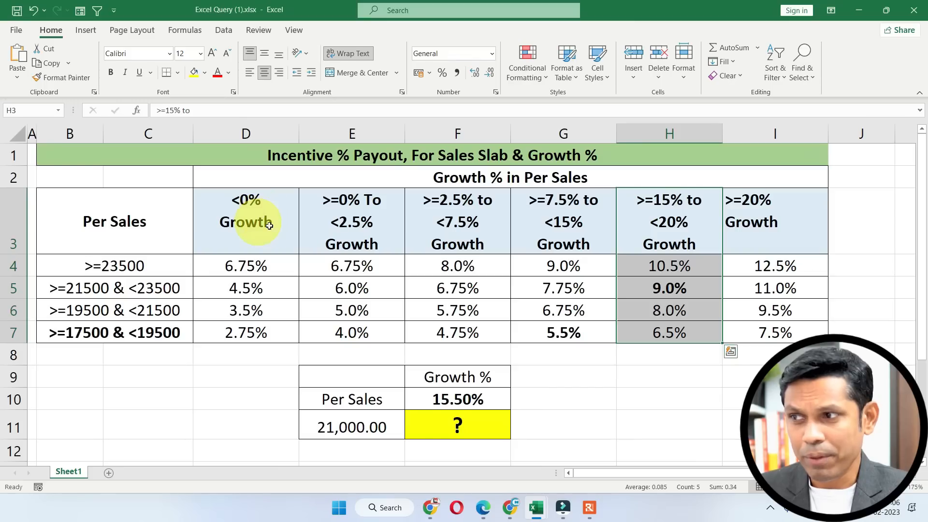
click(329, 205)
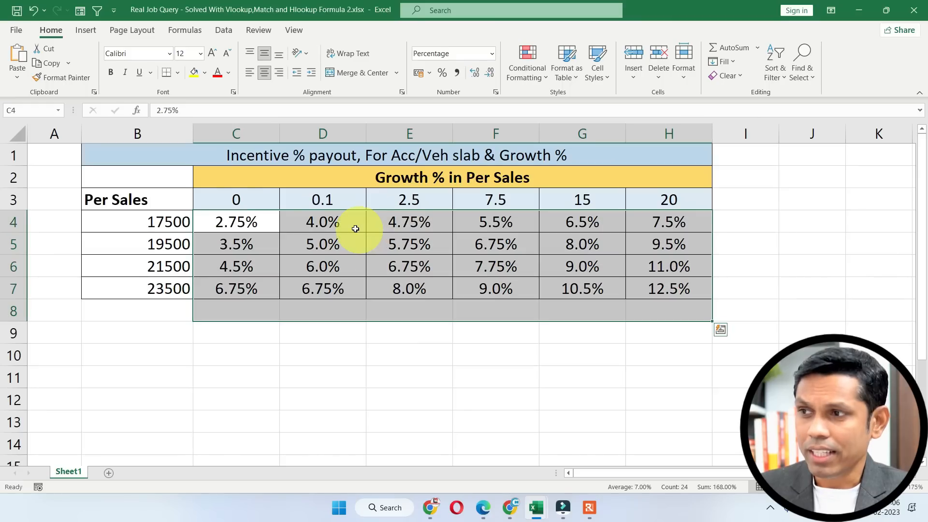
drag(334, 200, 332, 290)
drag(410, 206, 656, 281)
click(365, 356)
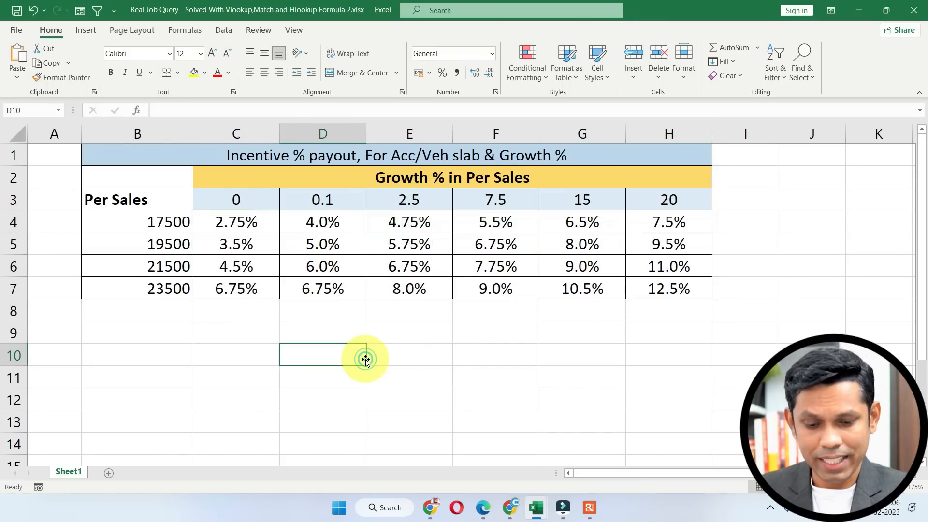
text(=vl)
key(Tab)
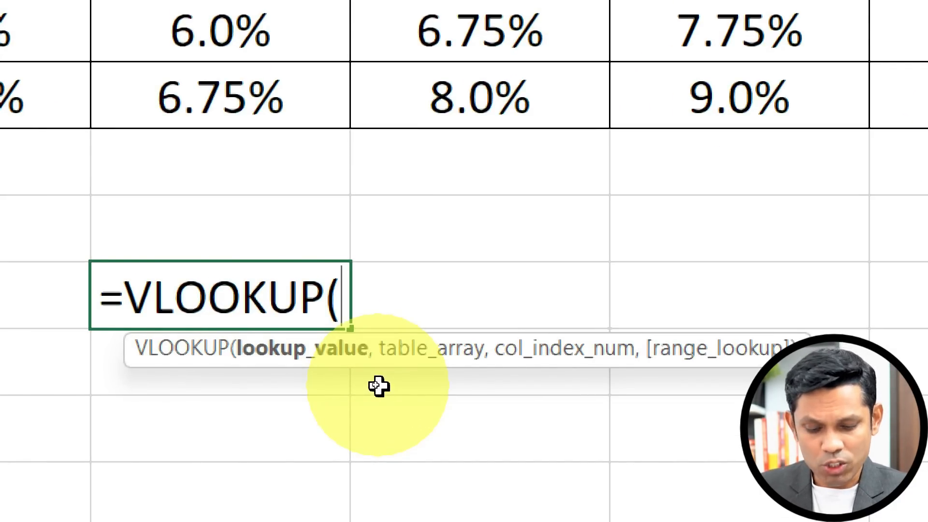
text(,,,)
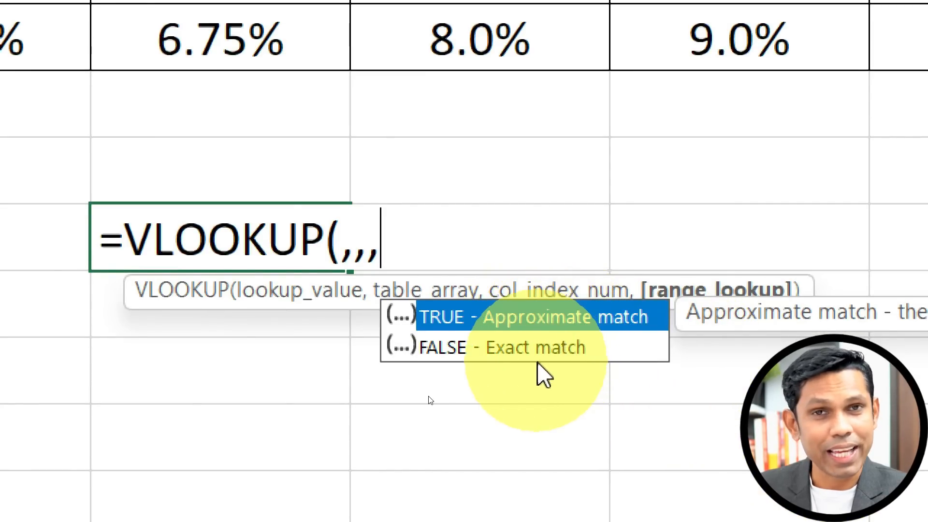
text(1)
key(BackSpace)
text(0)
key(BackSpace)
text(1)
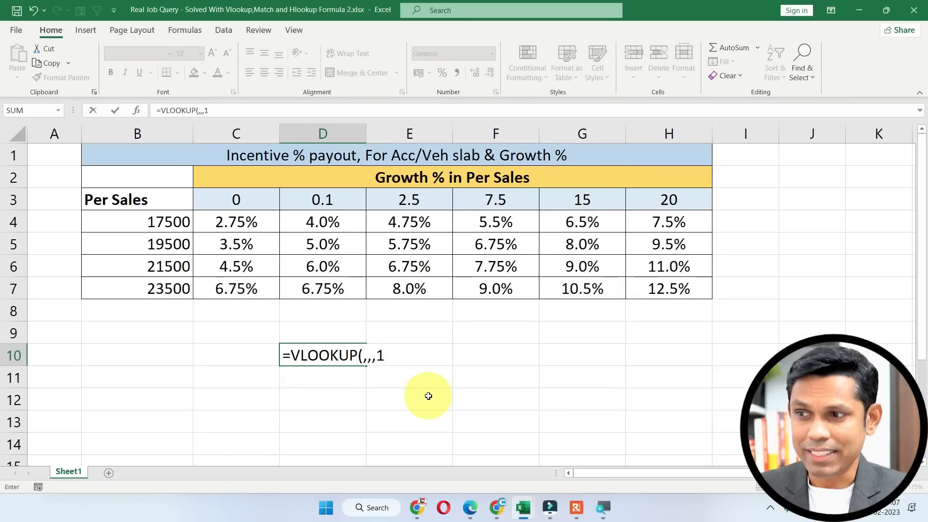
key(Escape)
text(=hlo)
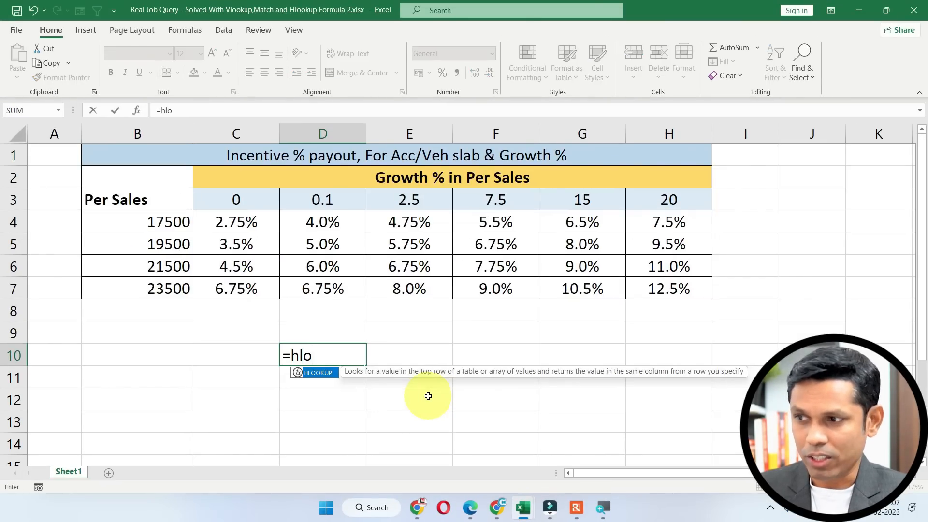
key(Escape)
key(Escape)
Enter the label "Growth %" in cell D10 and the growth value 2.75 below it in D11.
key(Left)
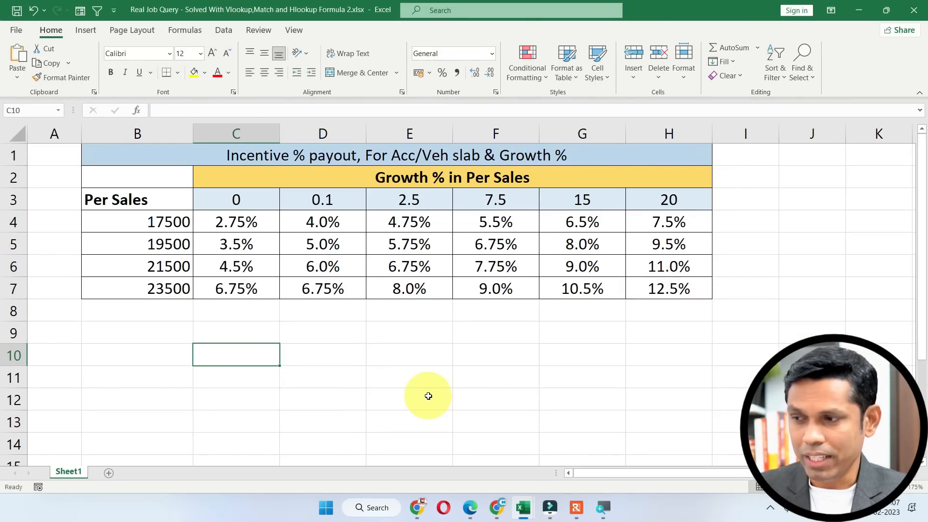
key(Up)
key(Right)
key(Down)
text(Growth %)
key(Return)
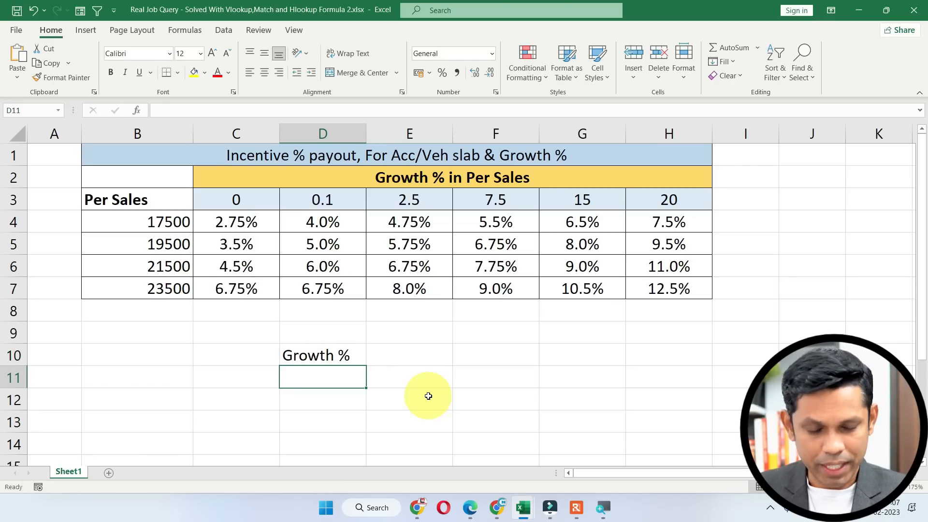
text(2.75)
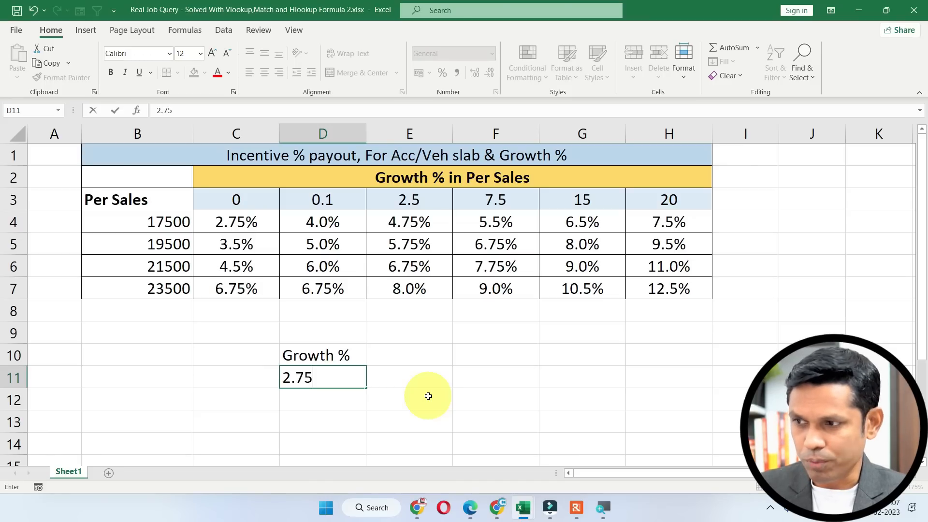
key(Return)
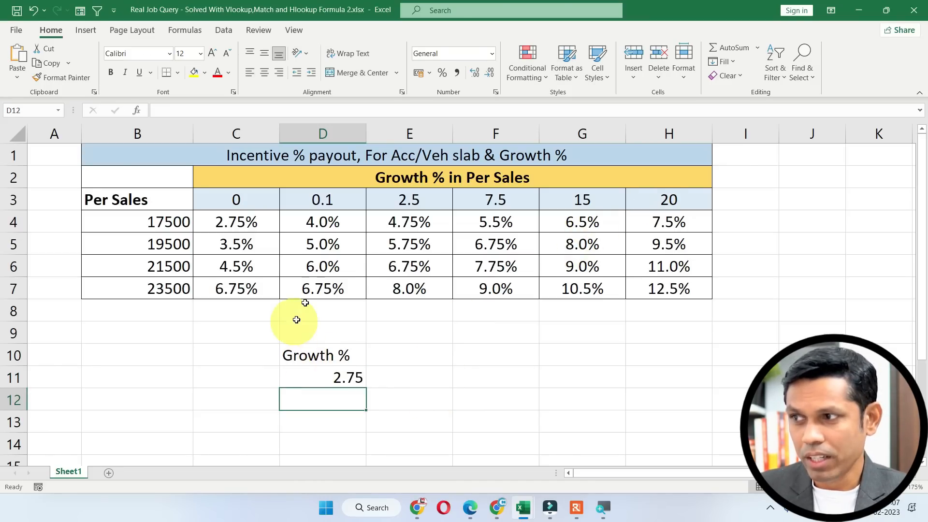
Enter 175000 in cell C12 and label it "Sales" in C11.
drag(251, 201, 642, 203)
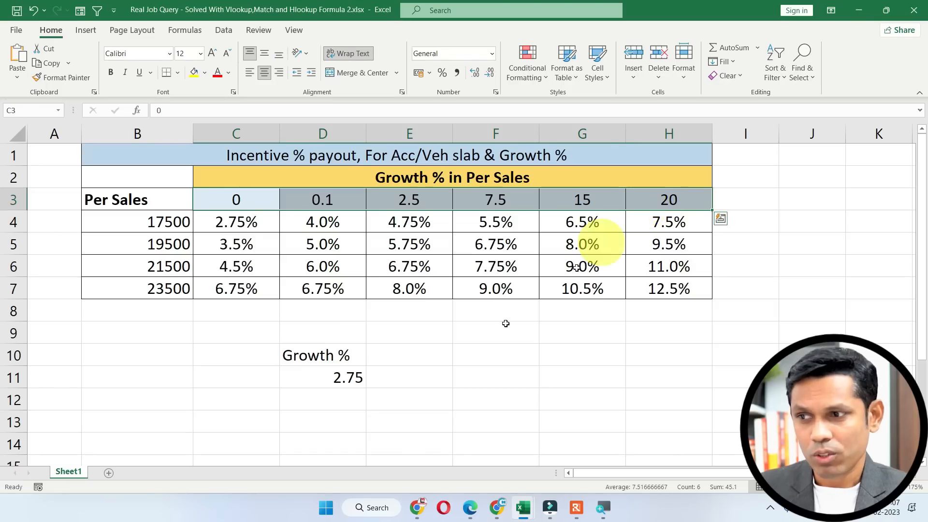
click(360, 381)
click(250, 399)
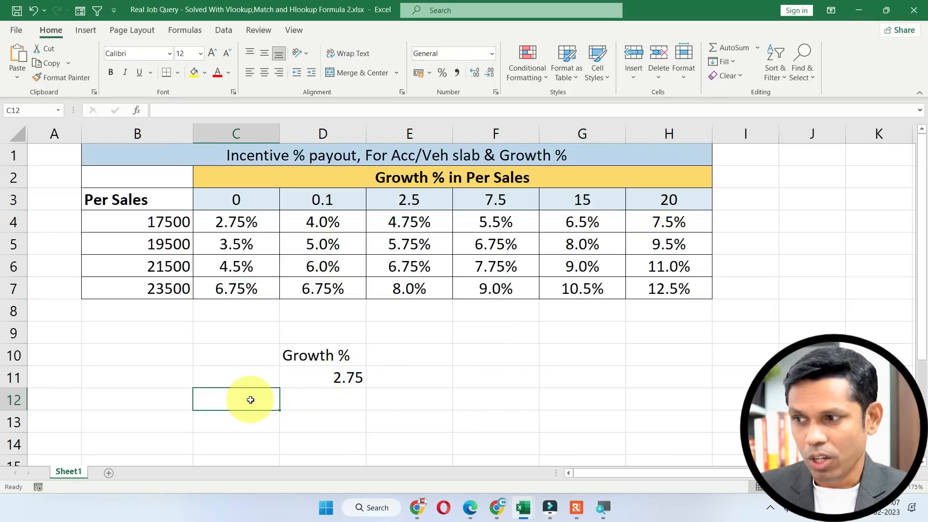
text(175000)
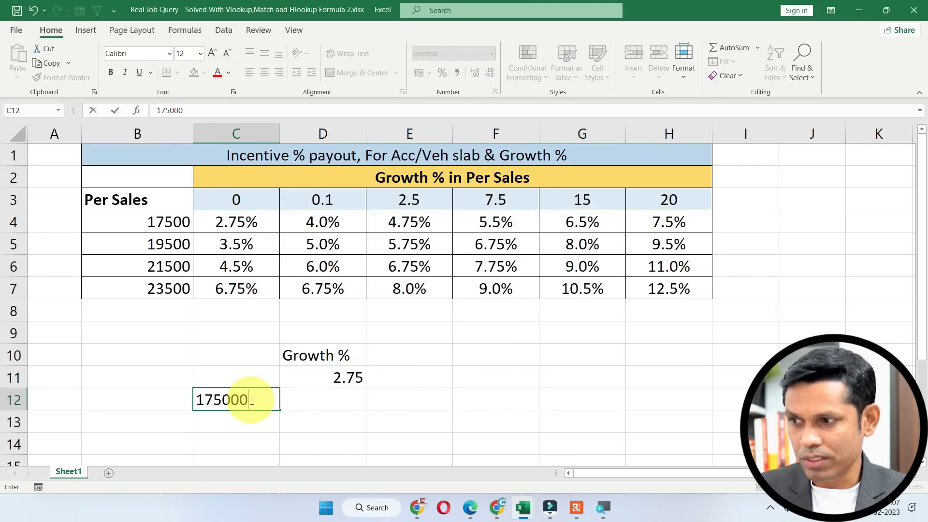
key(Up)
text(Sales)
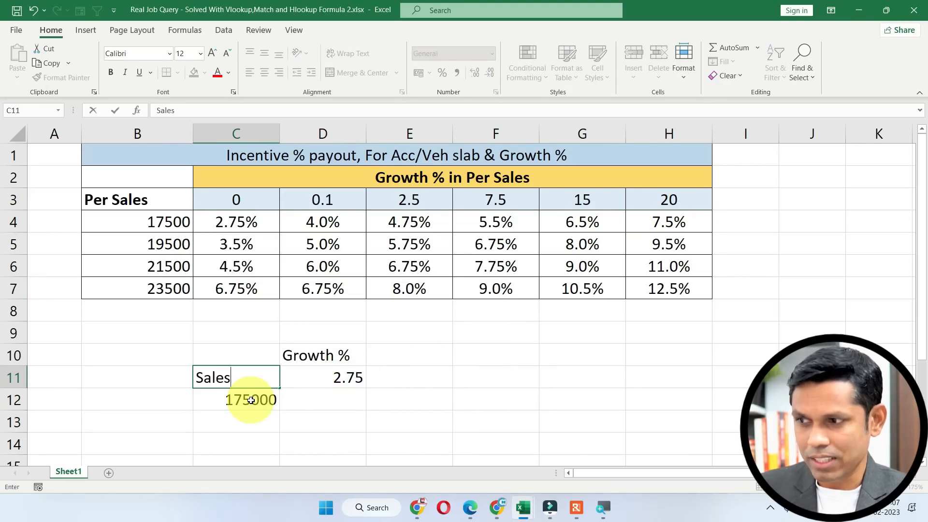
key(Return)
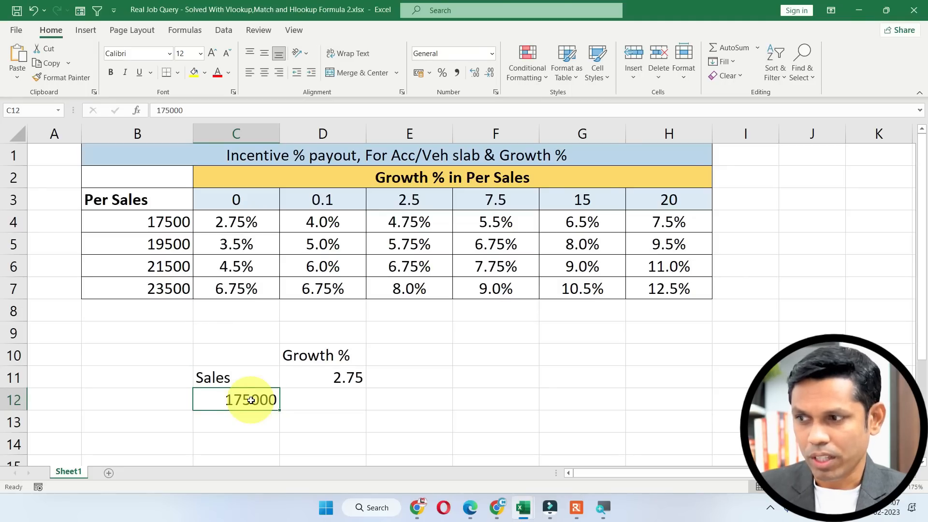
Correct the sales value in cell C12 to 17500.
double_click(250, 400)
key(Delete)
key(Return)
click(251, 400)
click(315, 398)
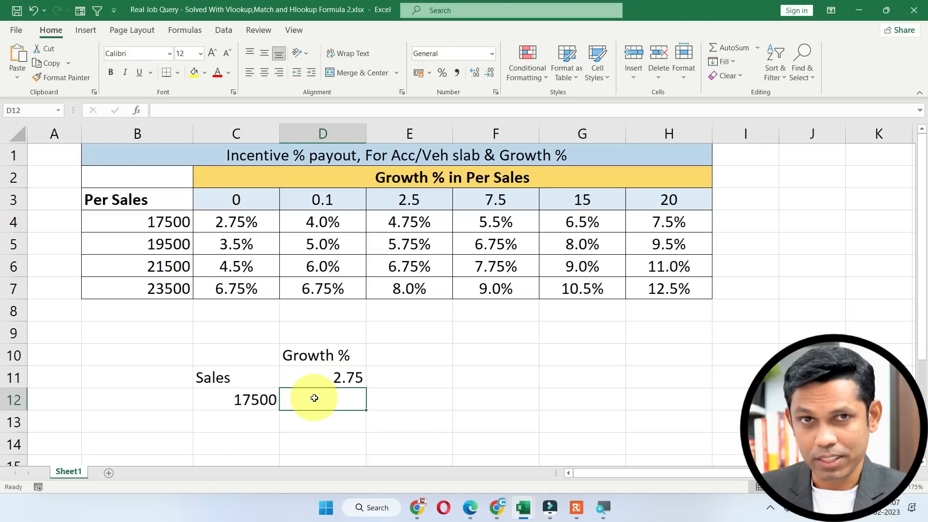
click(313, 379)
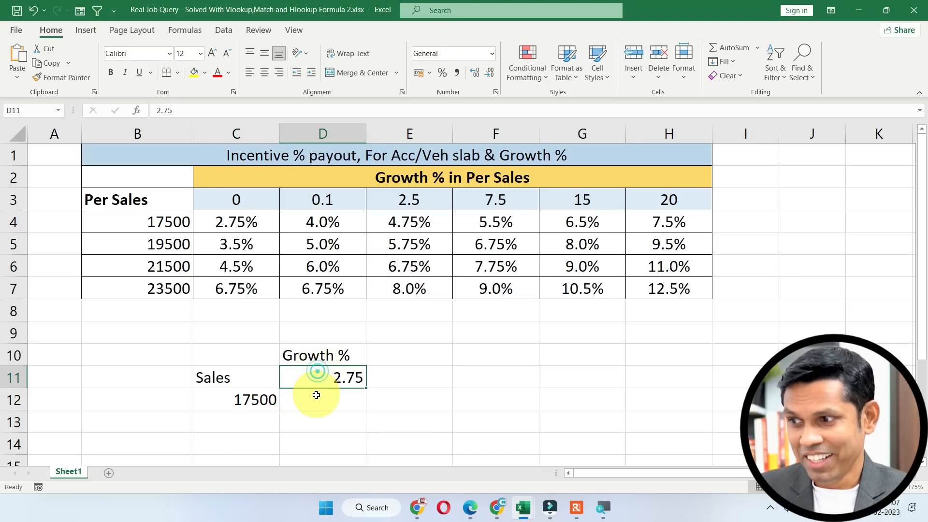
click(255, 398)
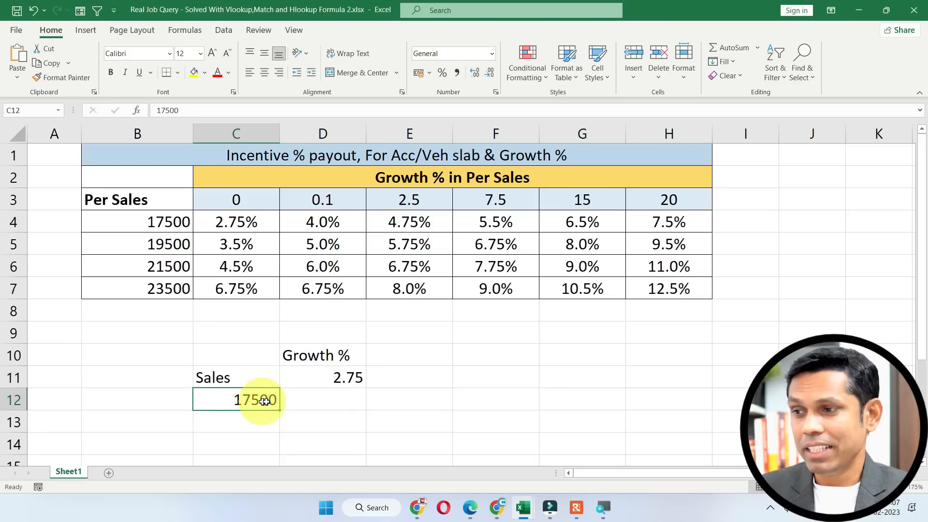
click(326, 403)
click(331, 376)
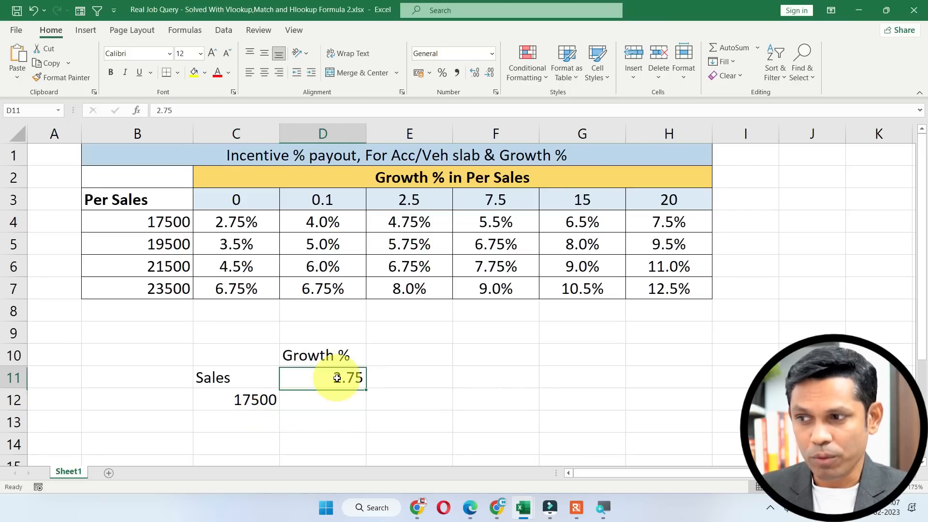
Start an HLOOKUP formula in cell F11 with the growth value in D11 as its lookup value.
click(487, 375)
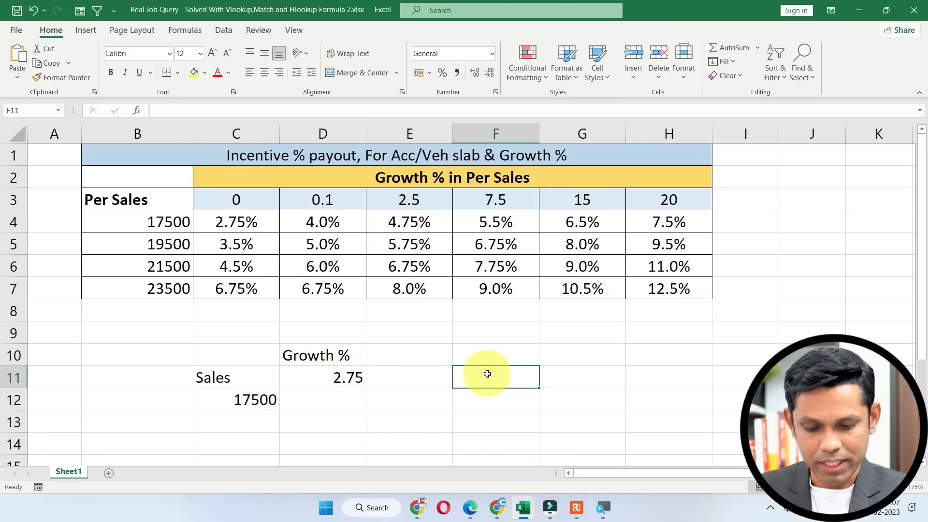
text(=hloo)
key(Tab)
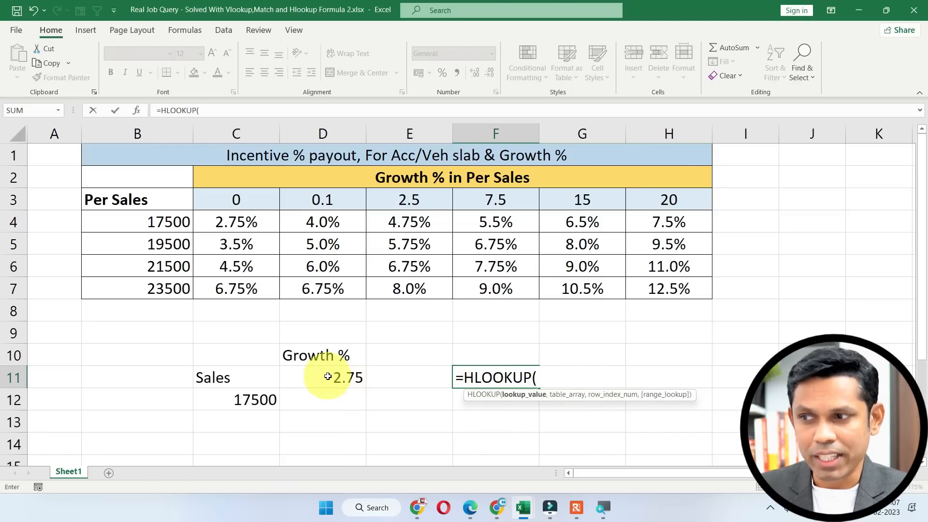
click(338, 377)
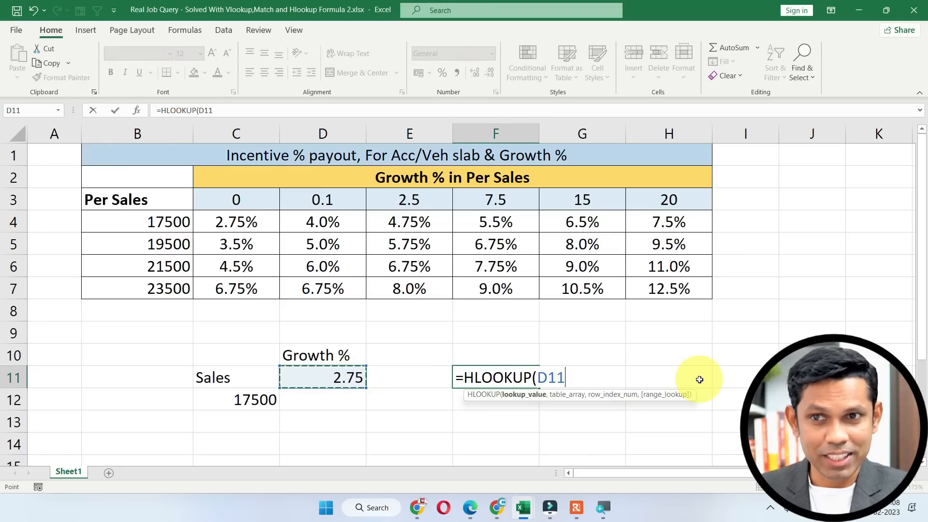
text(,)
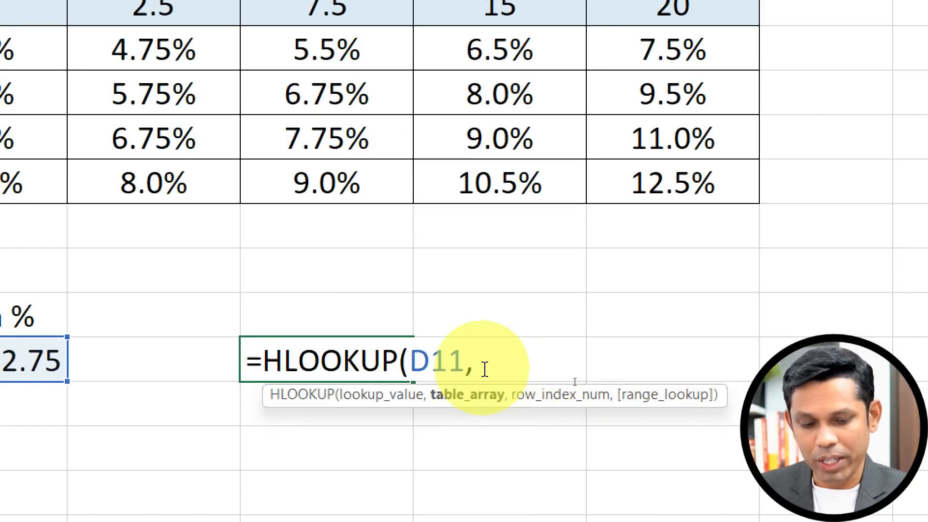
key(BackSpace)
key(BackSpace)
key(BackSpace)
key(BackSpace)
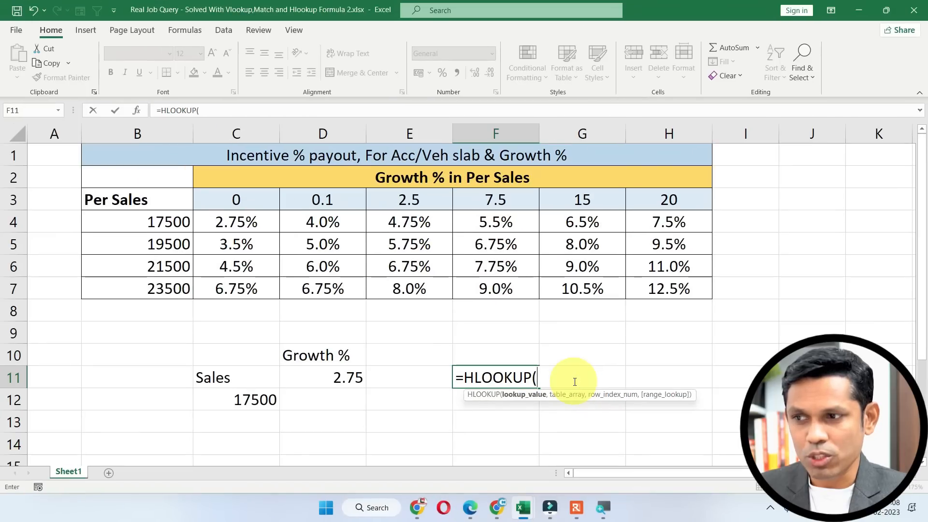
click(15, 358)
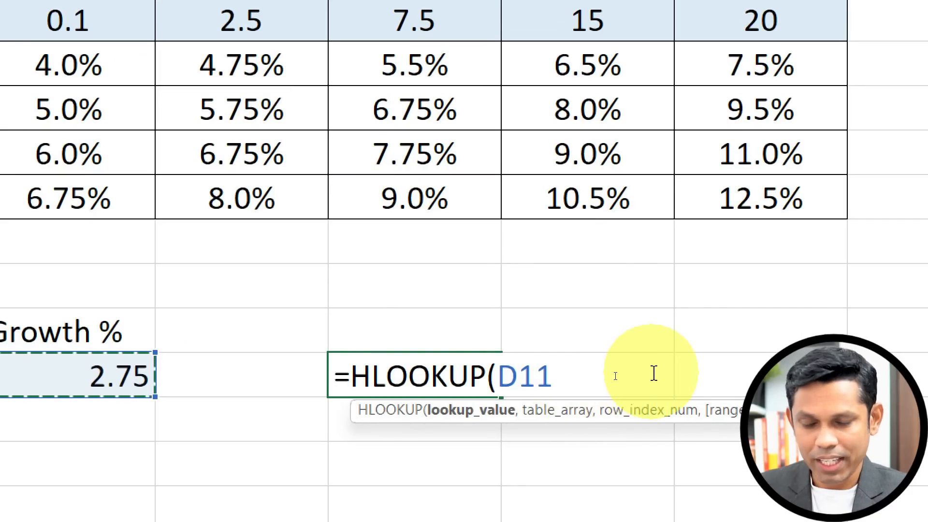
text(,)
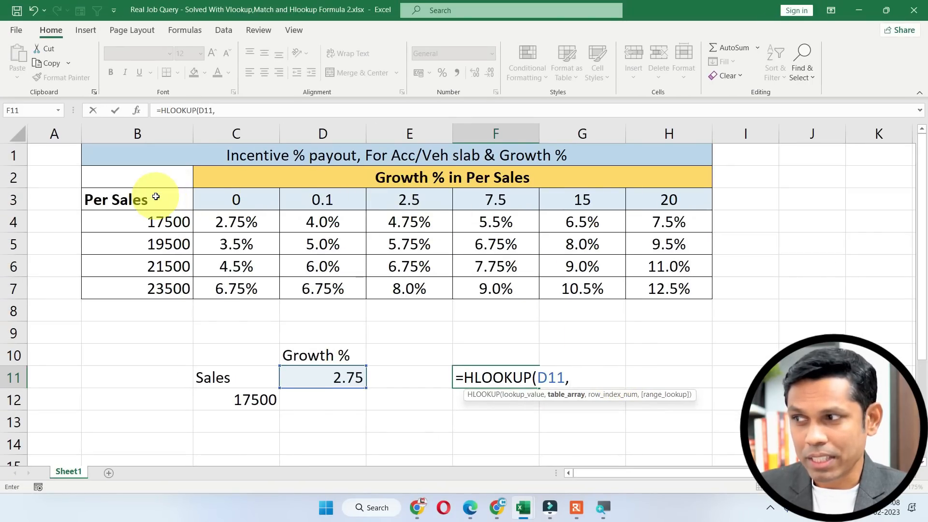
Give the HLOOKUP the header row B3:H3 as its table array and 1 as its row index.
drag(156, 197, 647, 203)
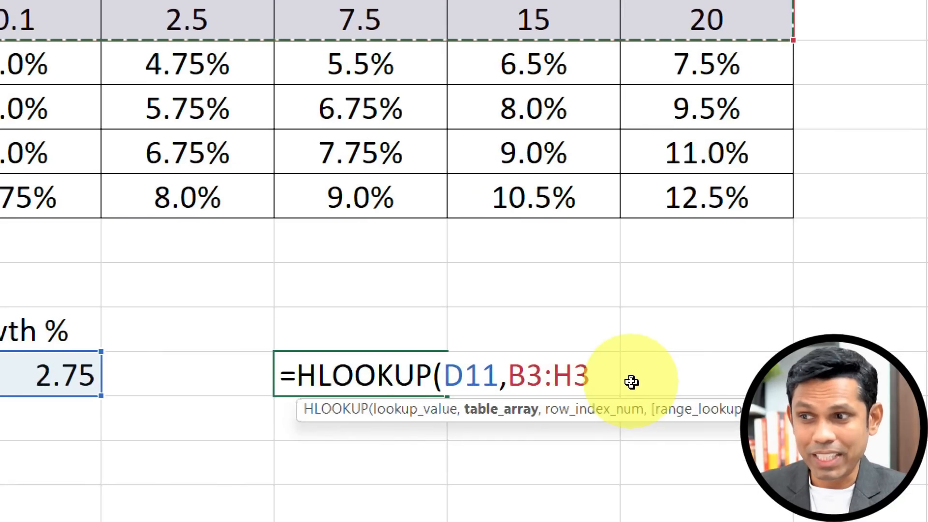
text(,)
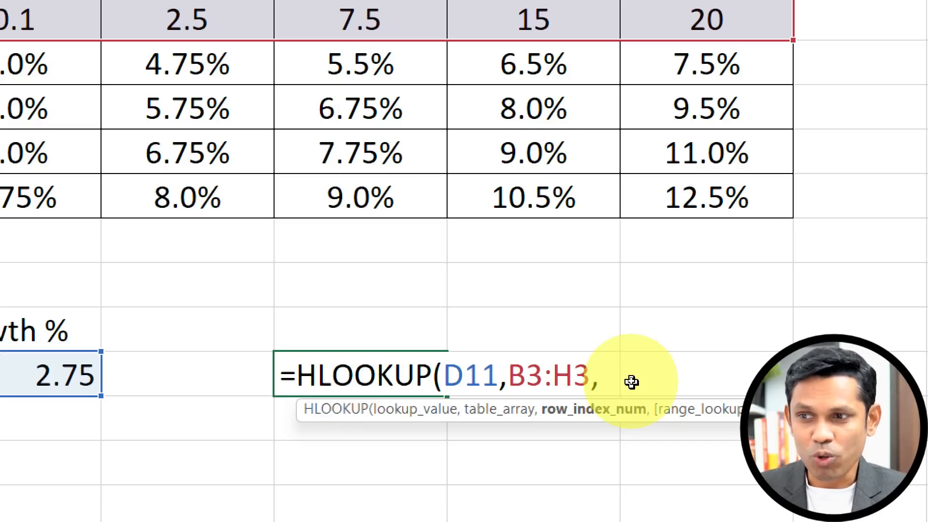
text(1)
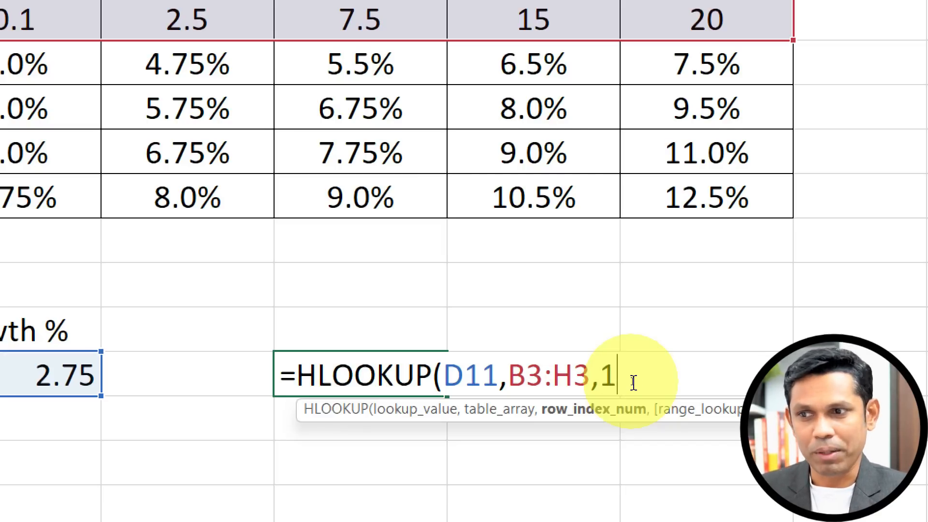
Complete the formula as =HLOOKUP(D11,B3:H3,1,1), using 1 as the range lookup for an approximate match.
text(,)
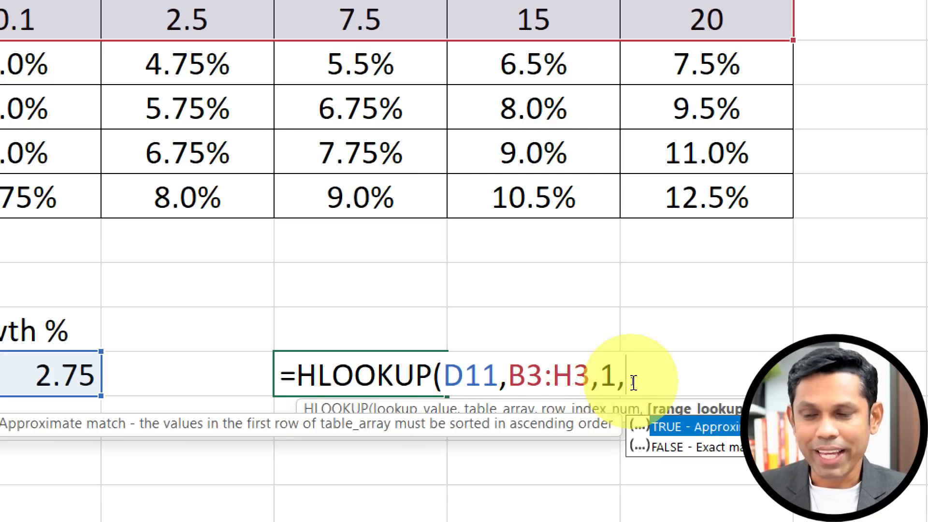
text(1)
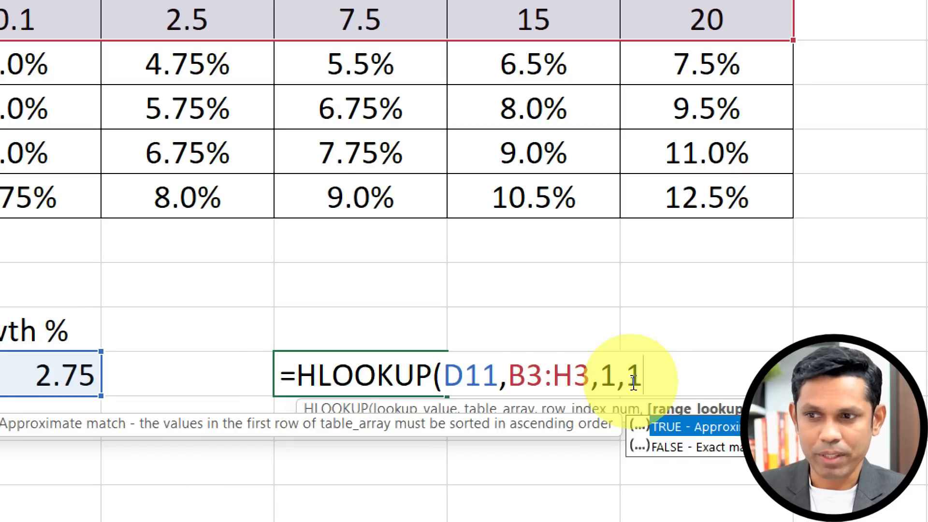
key(BackSpace)
key(BackSpace)
key(BackSpace)
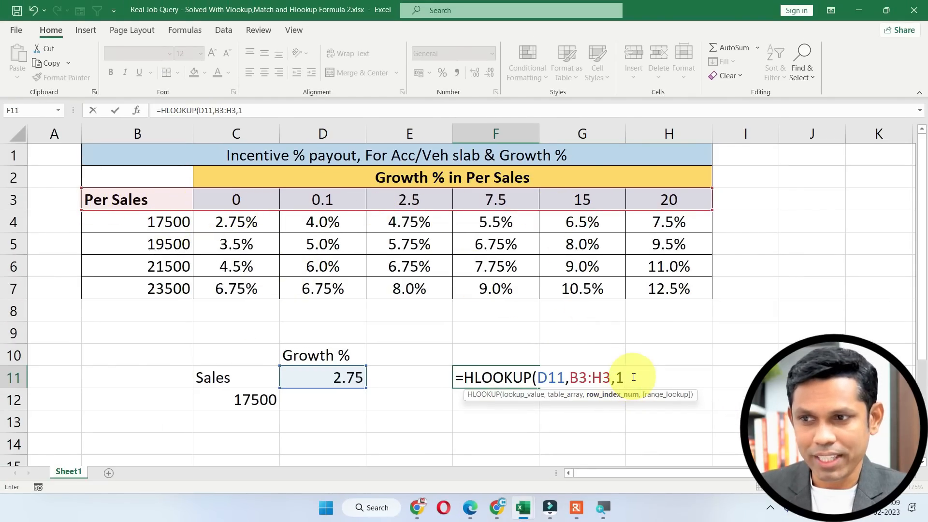
text(,)
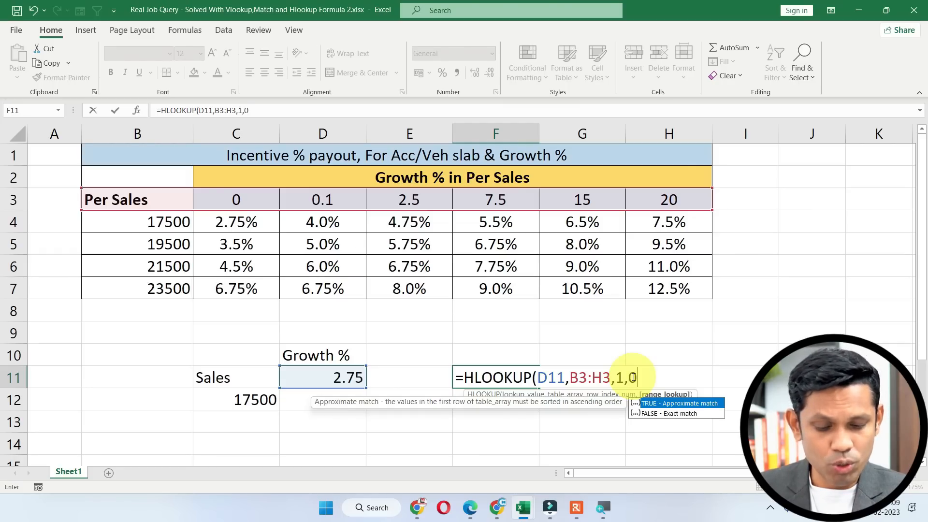
text(0)
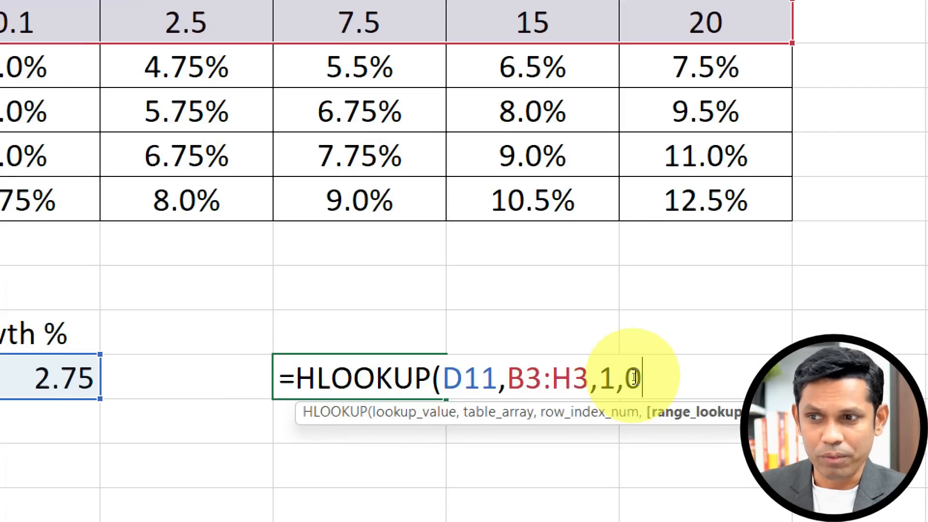
key(BackSpace)
text(1))
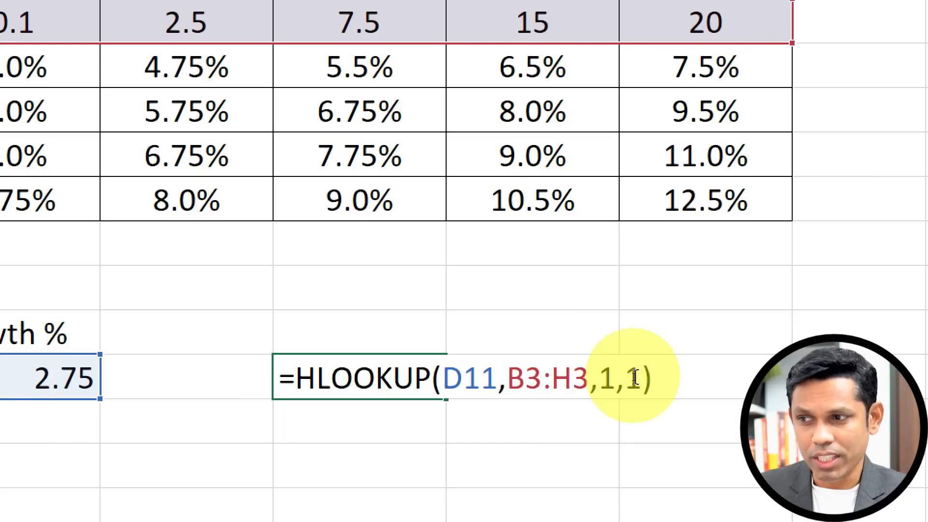
key(Return)
key(Up)
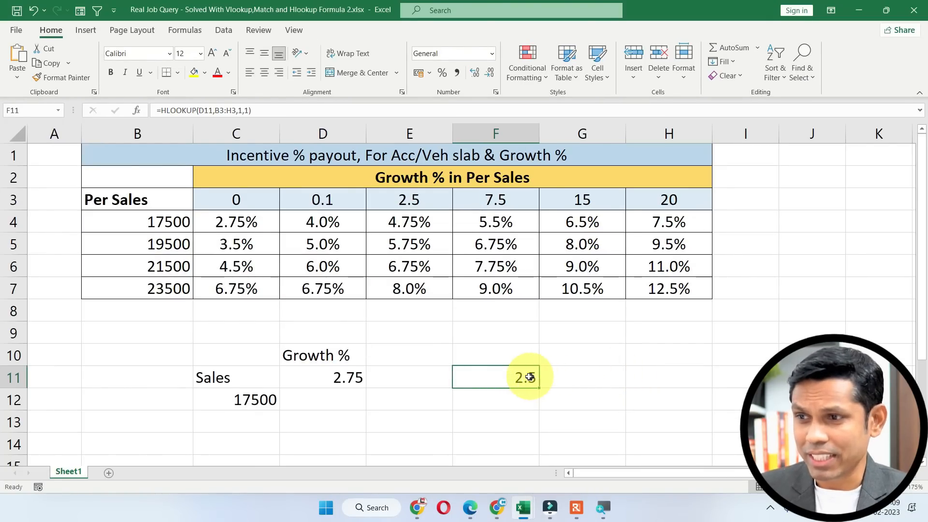
Change the range lookup argument of the HLOOKUP in F11 to 0 for an exact match.
click(350, 379)
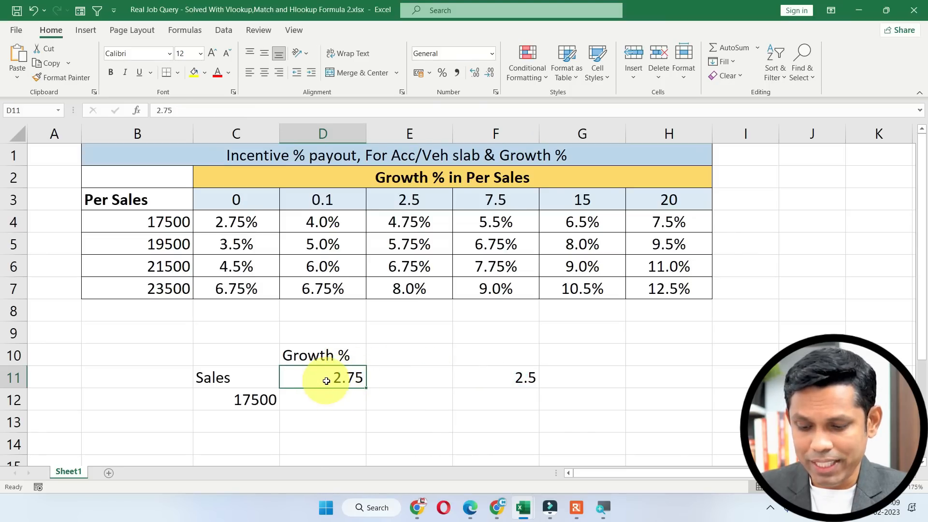
key(ctrl+F12)
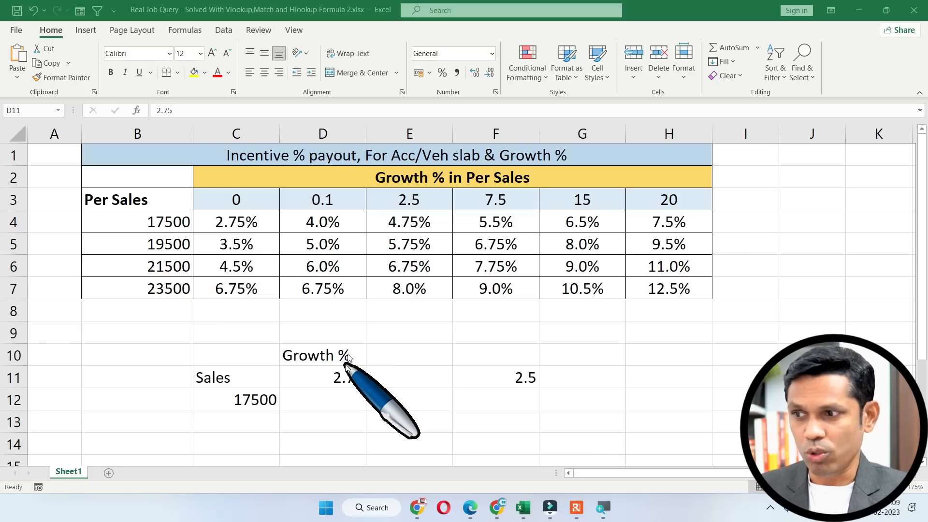
key(ctrl+c)
click(521, 382)
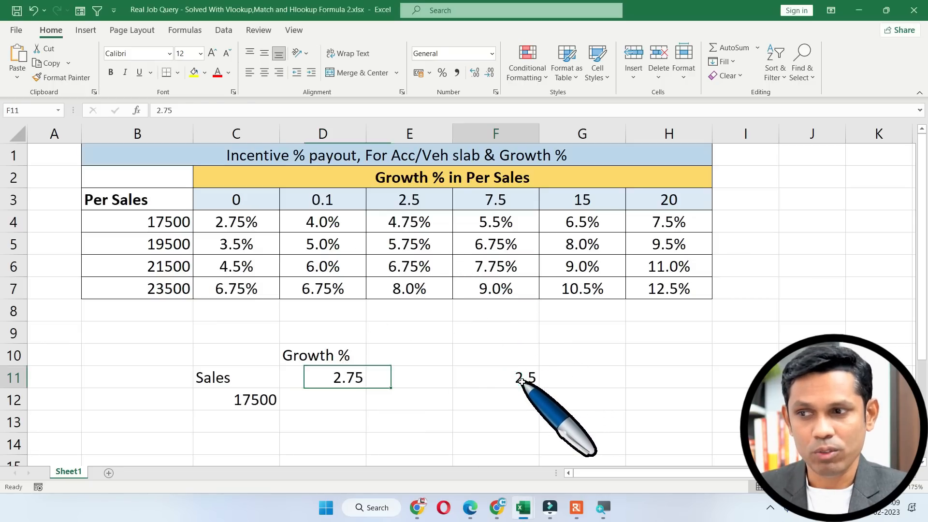
click(348, 379)
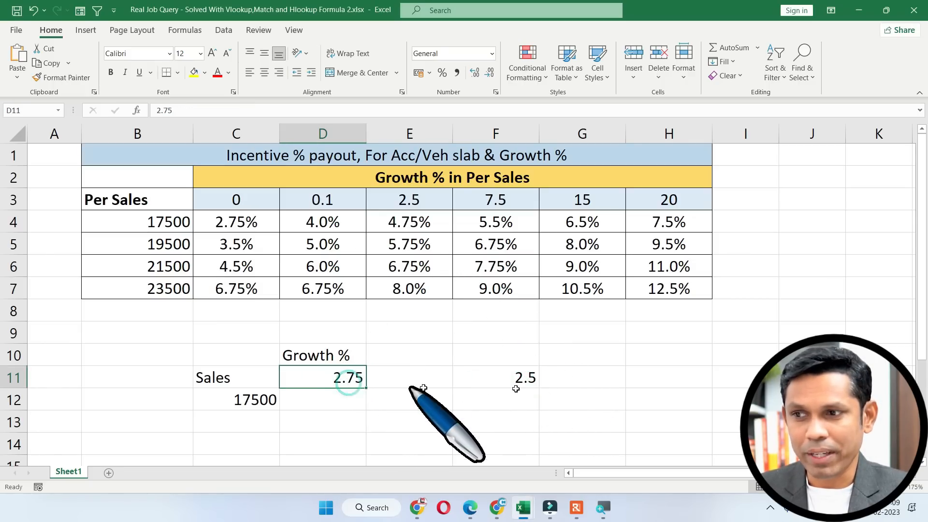
click(532, 381)
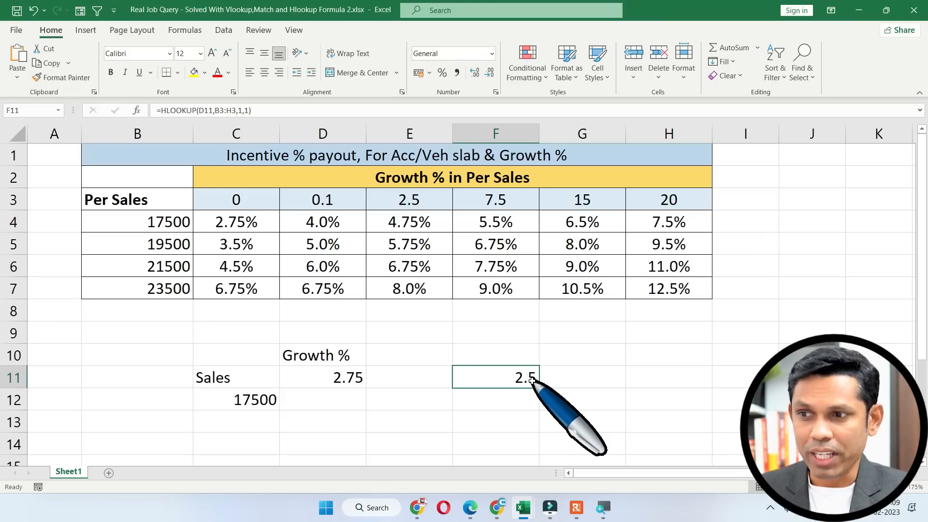
double_click(531, 381)
click(629, 378)
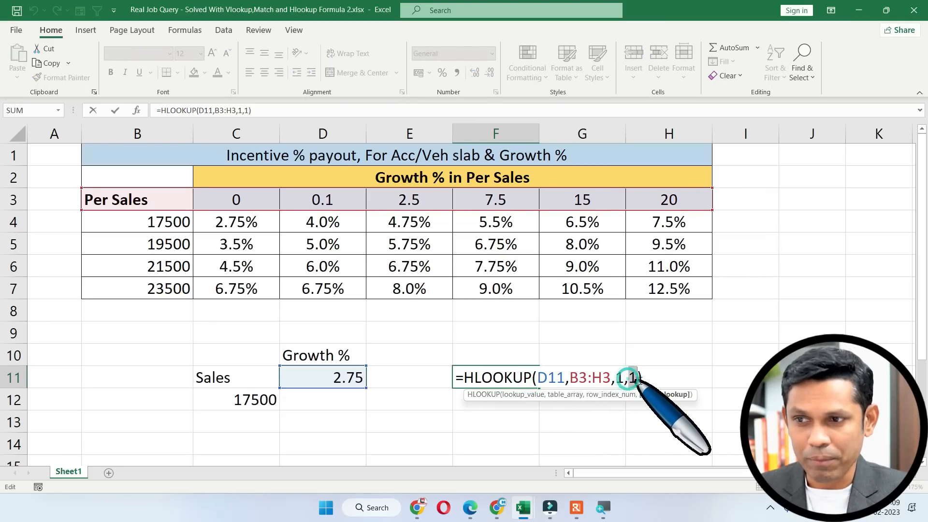
text(0)
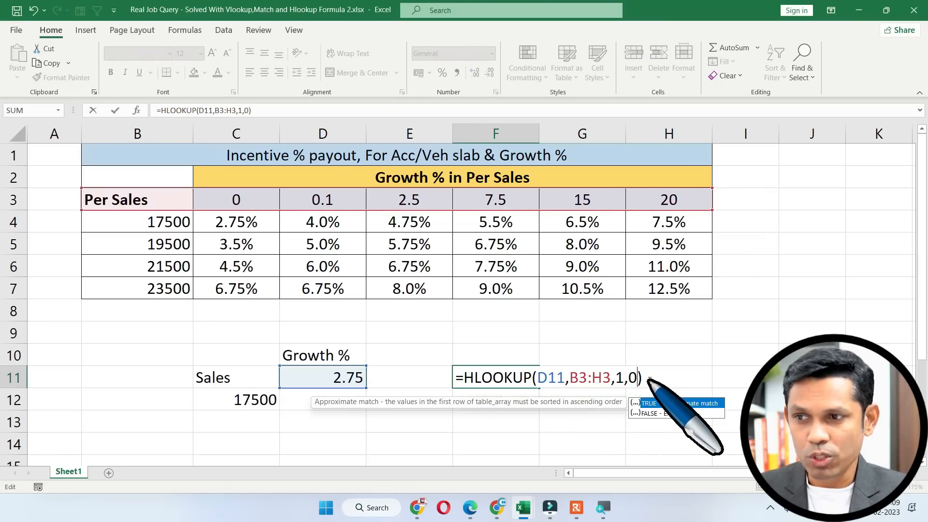
key(Return)
click(466, 379)
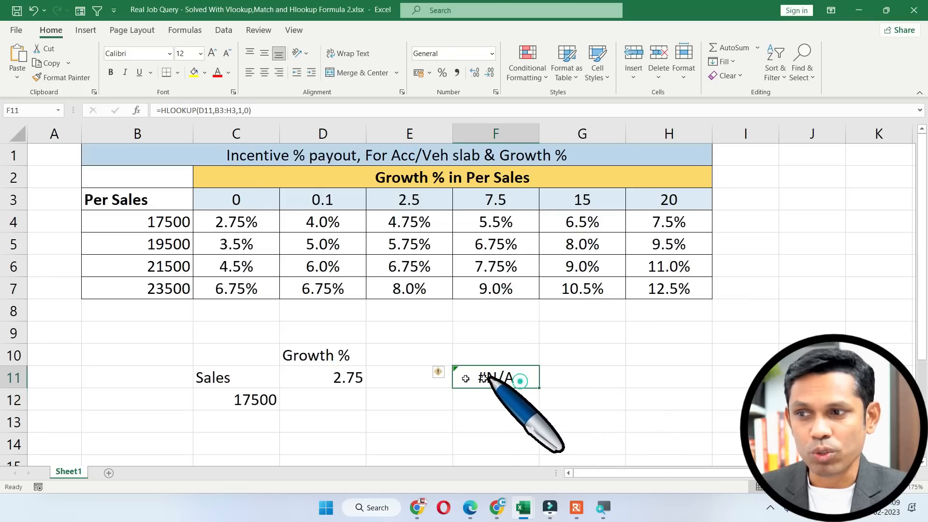
Set the growth value in D11 to 2.5 to test the exact match against the thresholds in C3:H3.
click(341, 379)
drag(236, 199, 669, 215)
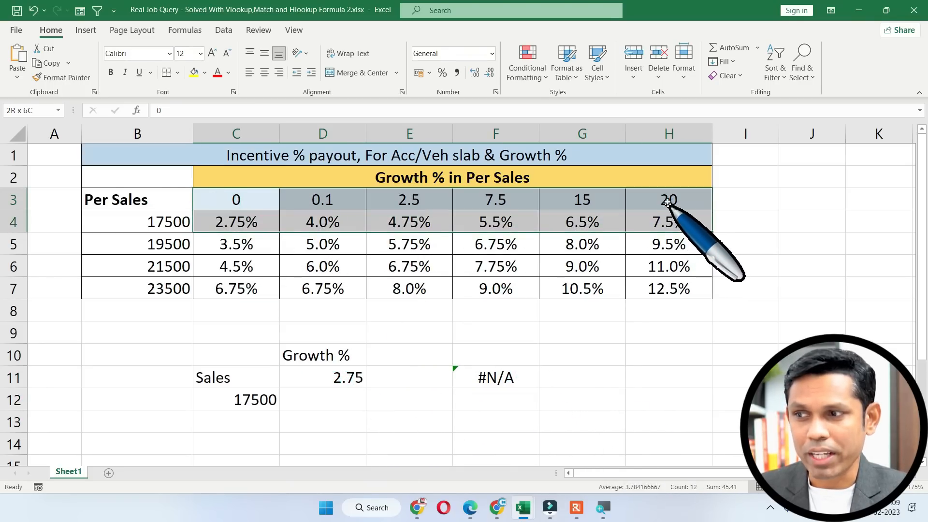
click(325, 393)
drag(237, 200, 669, 202)
click(503, 374)
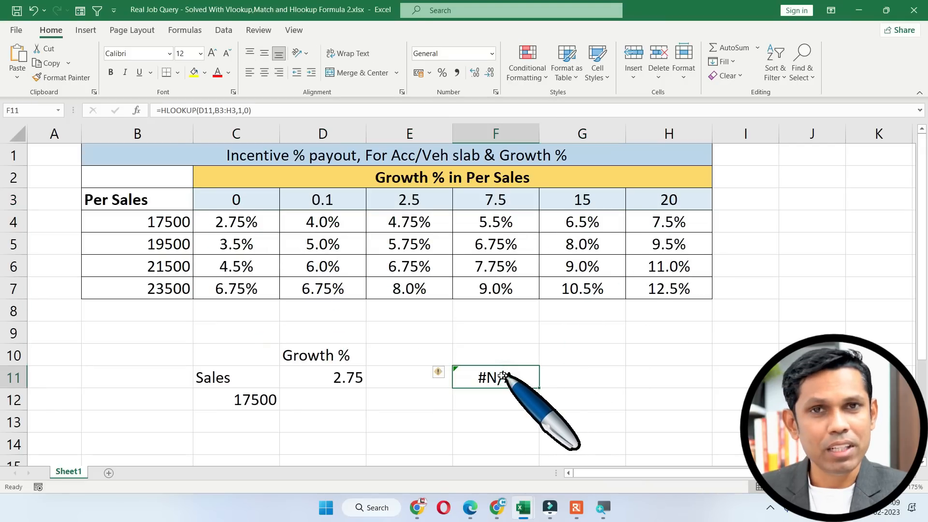
click(337, 381)
key(BackSpace)
key(BackSpace)
text(5)
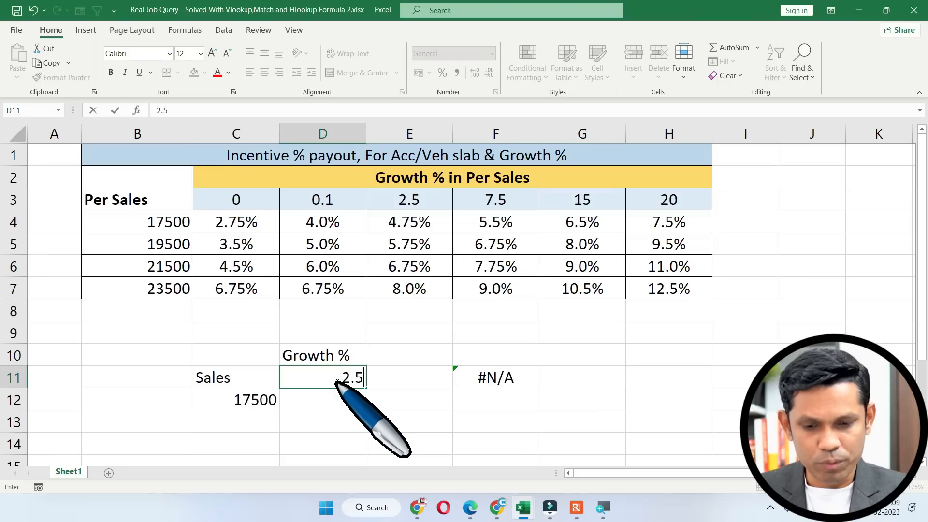
key(Return)
click(336, 382)
click(489, 378)
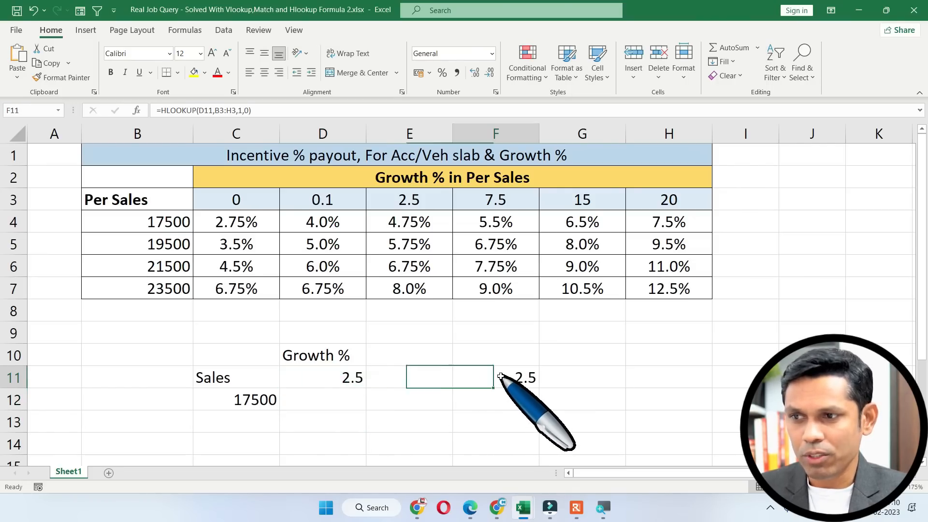
Check the growth thresholds in C3:H3 and set the growth value in D11 to 2.8.
click(226, 198)
drag(225, 199, 657, 199)
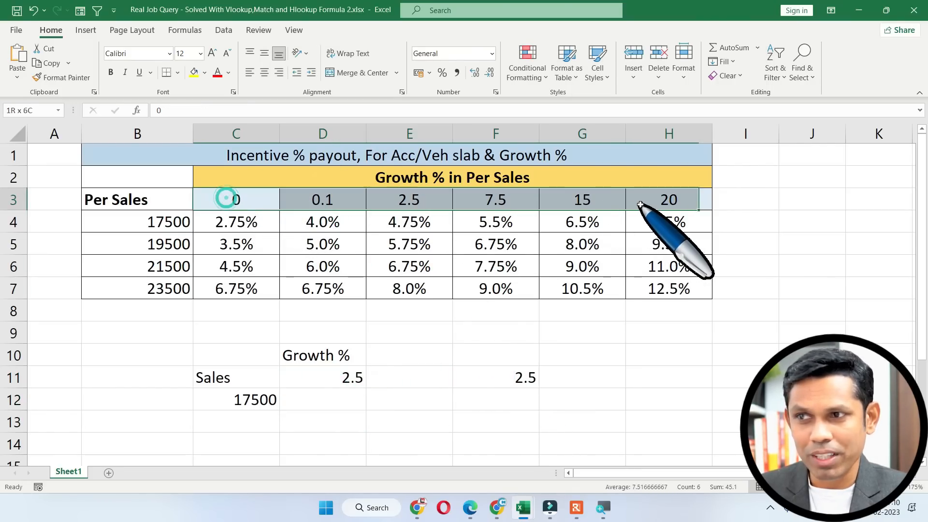
click(343, 381)
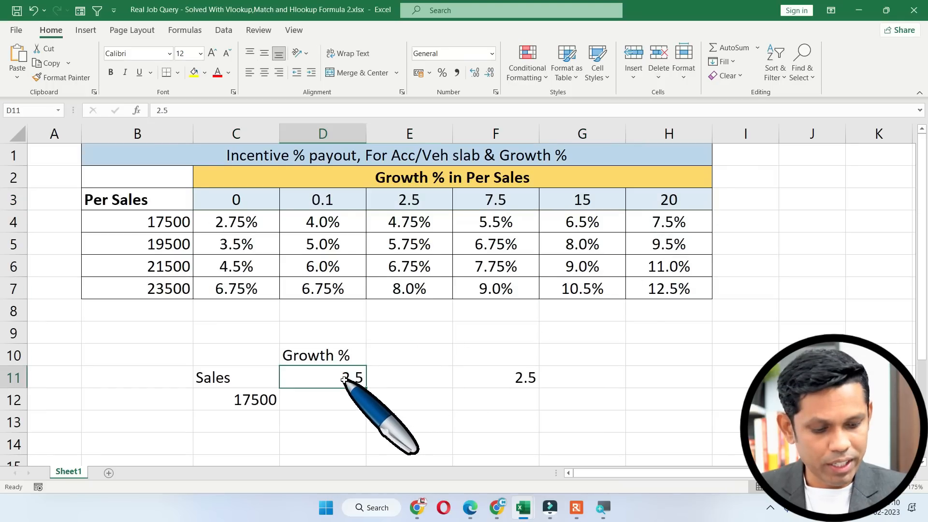
text(2.8)
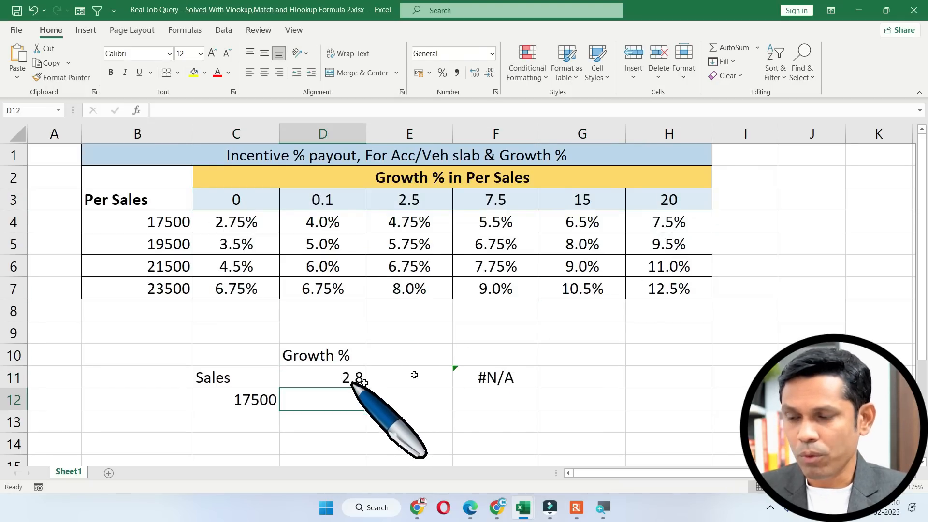
Set the range lookup argument of the HLOOKUP in F11 to 1 for an approximate match.
double_click(478, 377)
drag(637, 377, 628, 378)
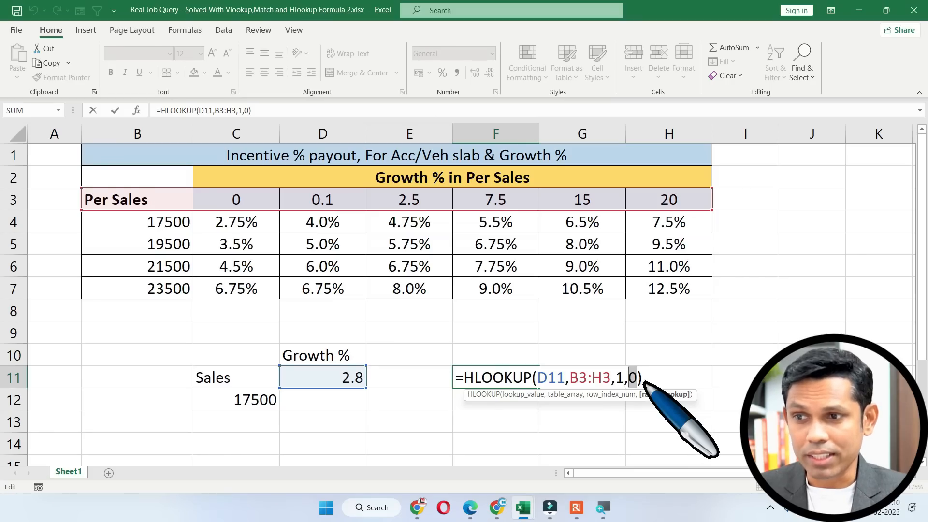
text(1)
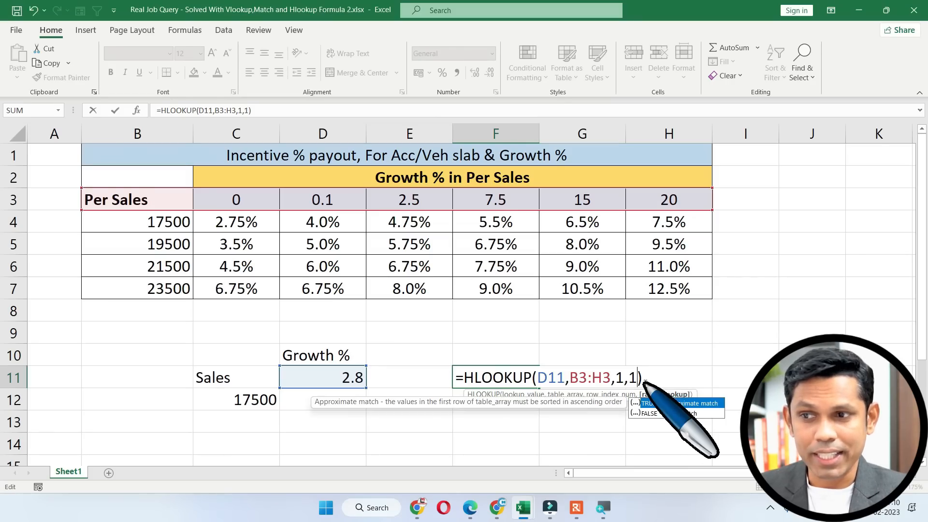
key(Return)
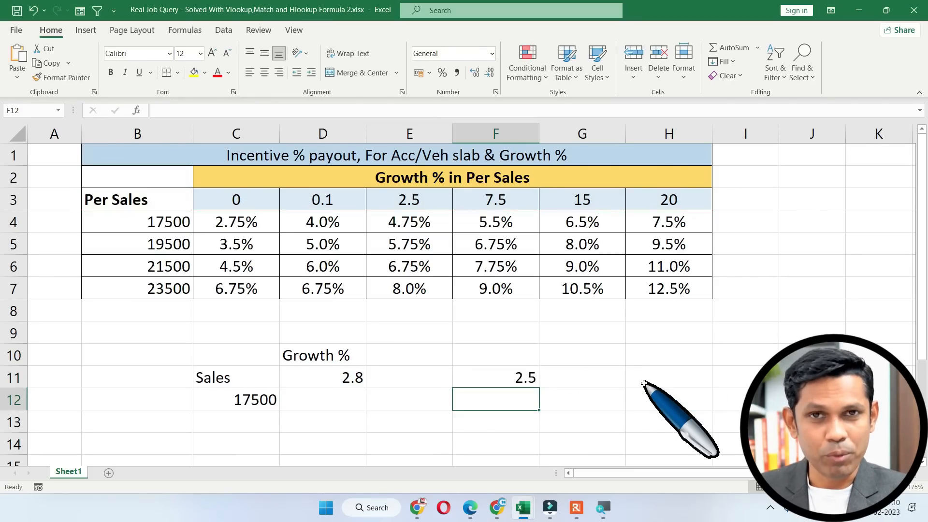
Review the arguments of the HLOOKUP in F11 and compare the growth value in D11 with the threshold in E3.
click(519, 378)
double_click(518, 378)
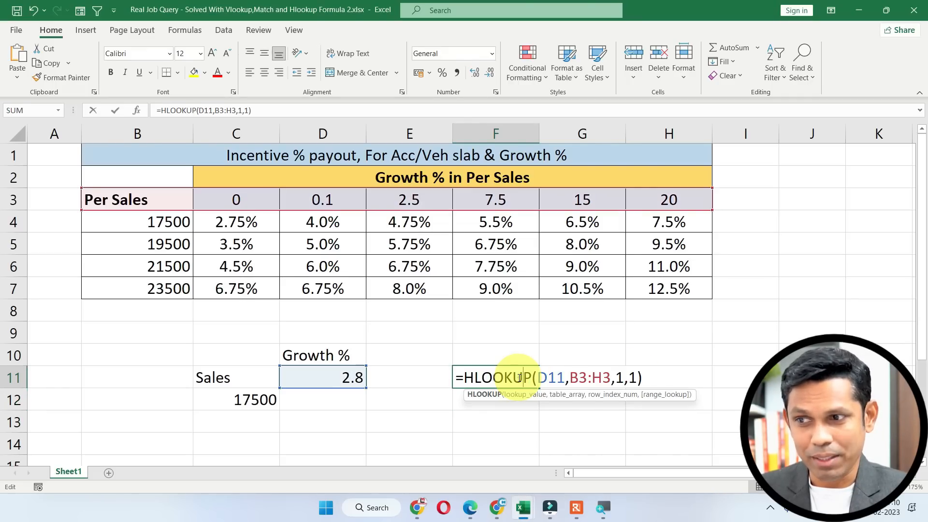
double_click(637, 380)
key(Return)
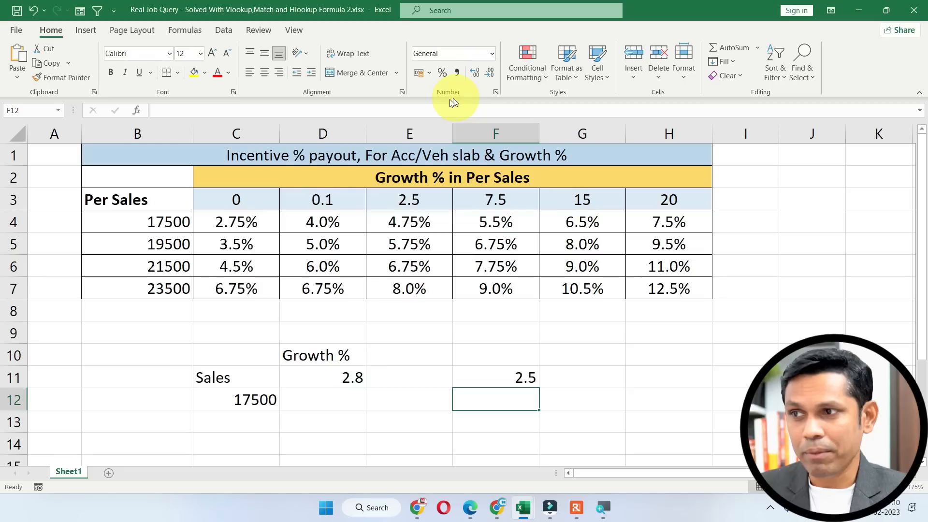
click(353, 378)
click(421, 200)
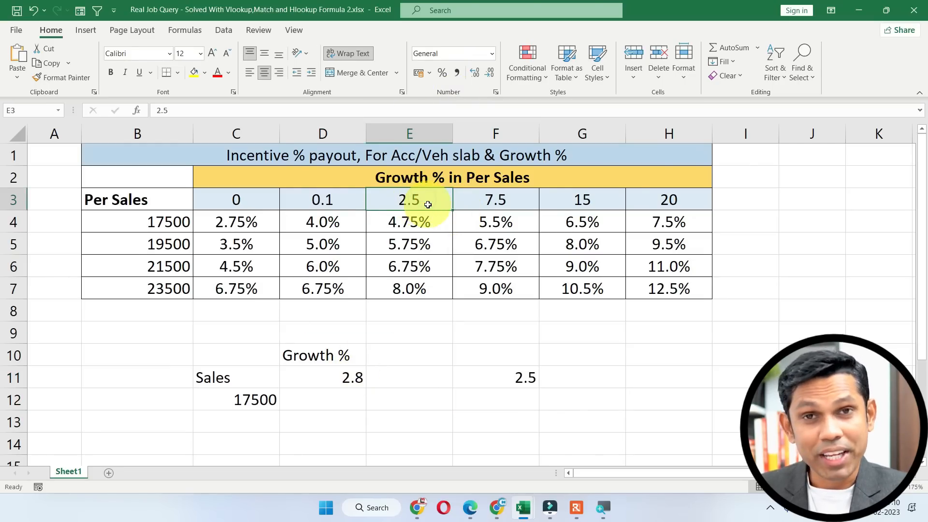
Set the growth value in D11 to 7.4 to test the approximate match of the HLOOKUP in F11.
click(344, 370)
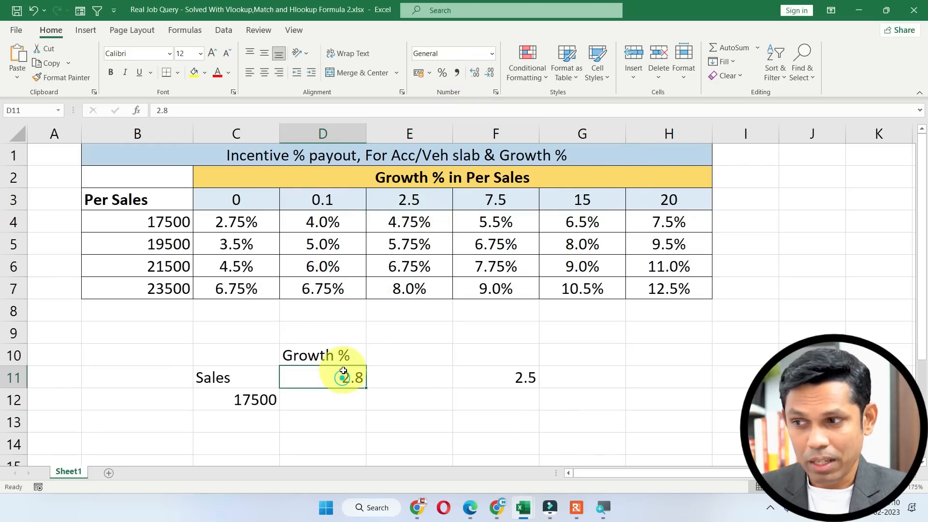
text(7.4)
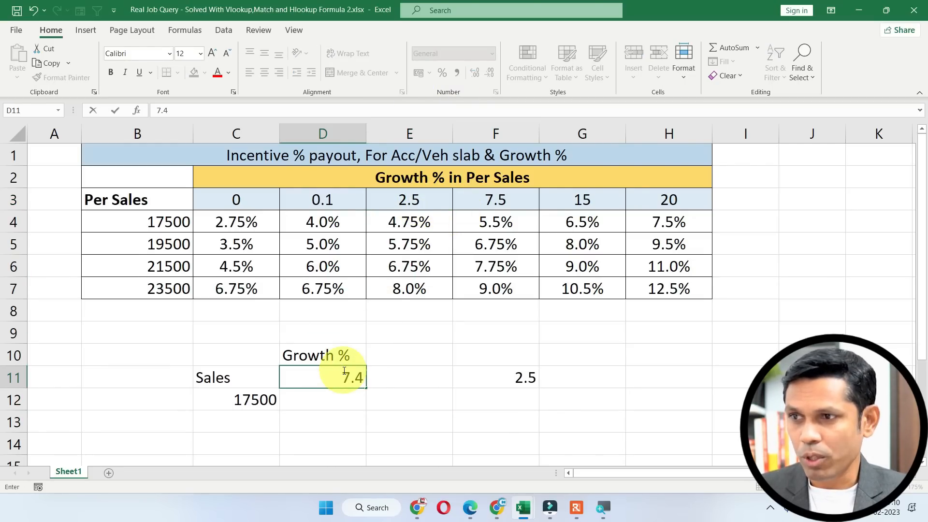
key(Return)
click(343, 371)
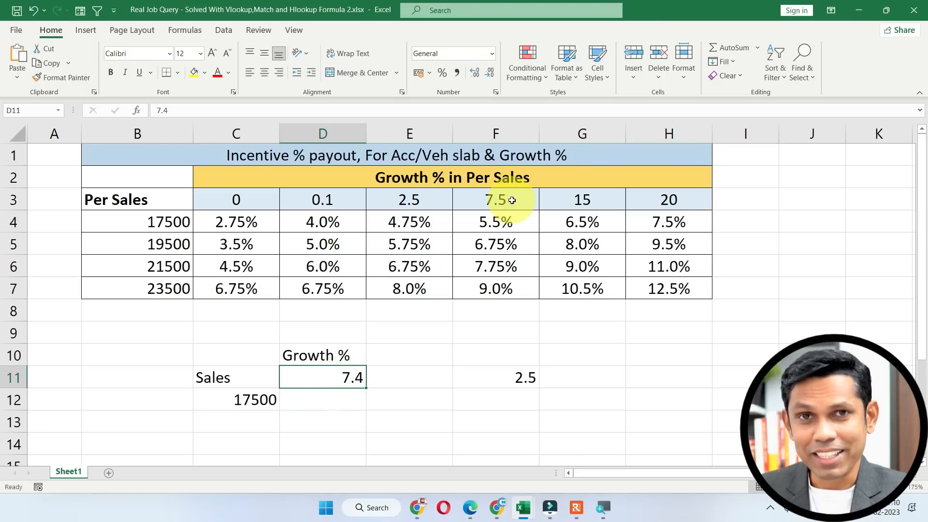
click(497, 377)
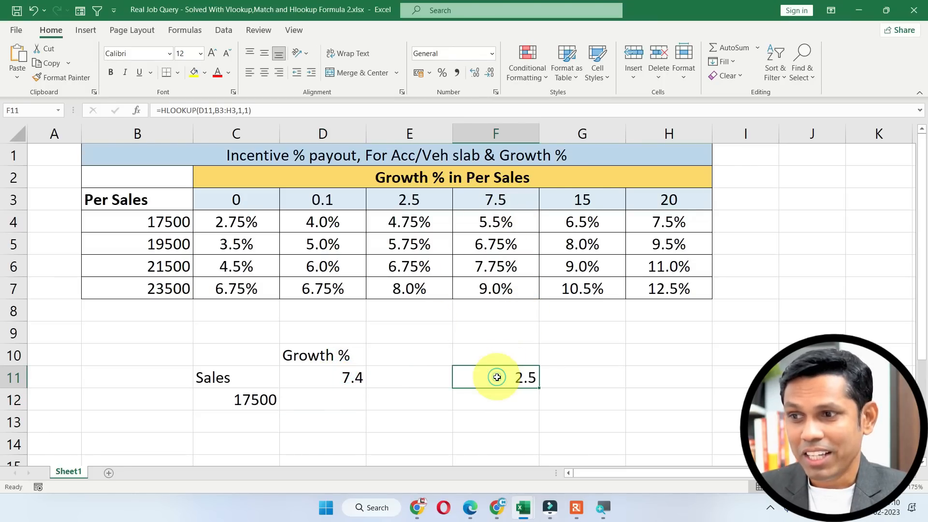
Examine the growth thresholds in C3:H3, especially E3 and F3, against the growth value in D11.
drag(234, 200, 653, 206)
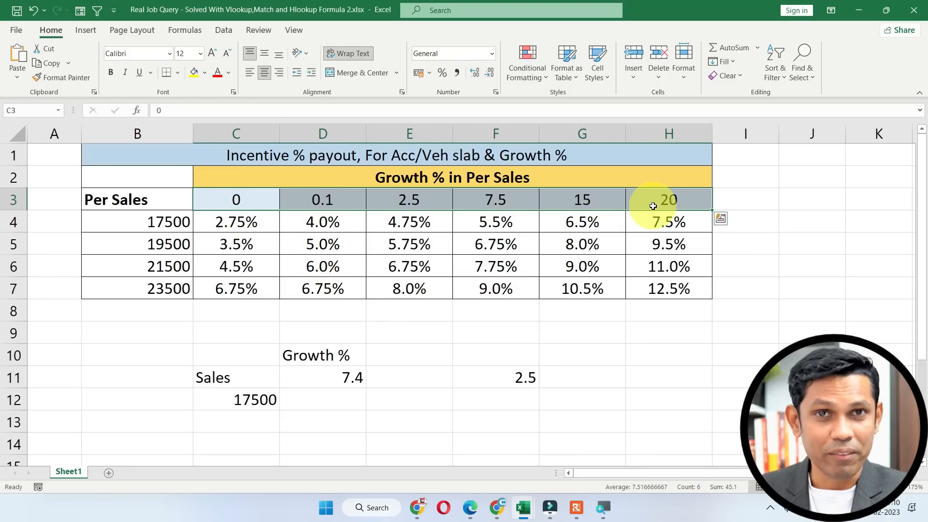
drag(226, 196, 662, 201)
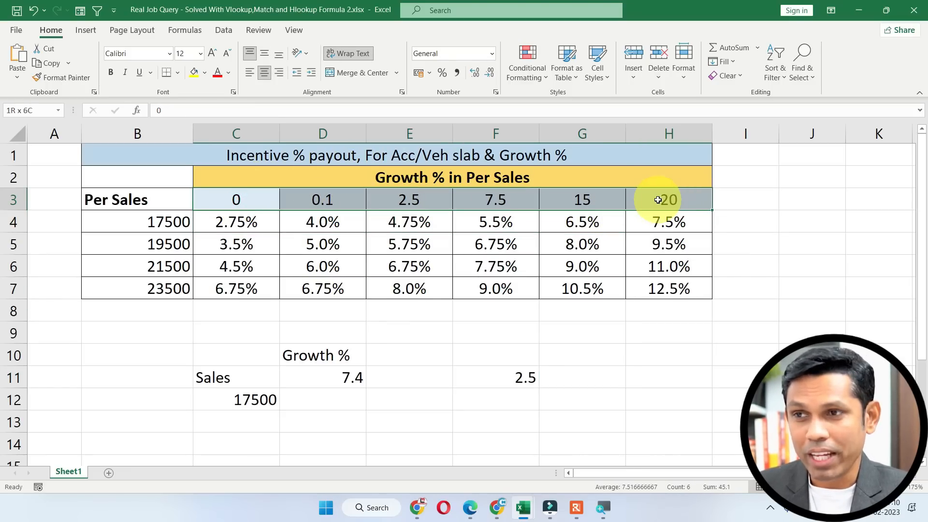
click(358, 378)
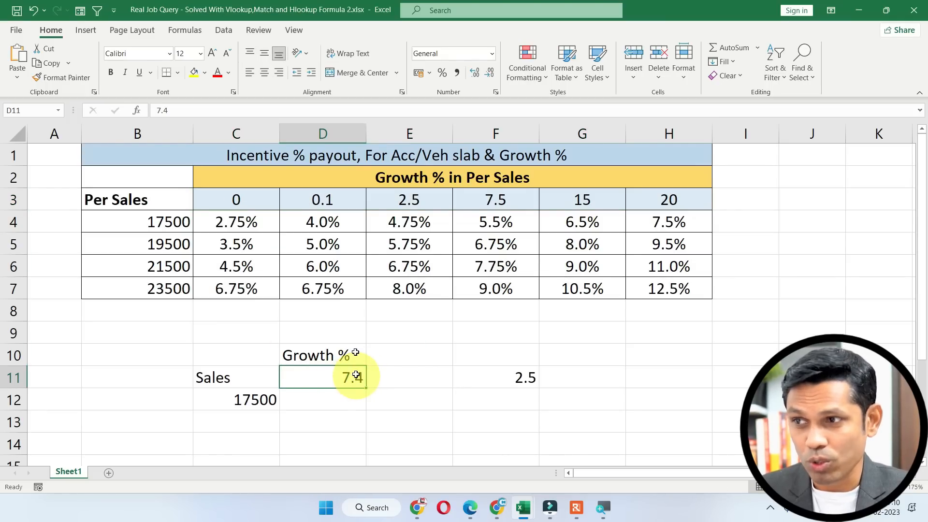
click(411, 206)
drag(234, 204, 418, 202)
click(418, 204)
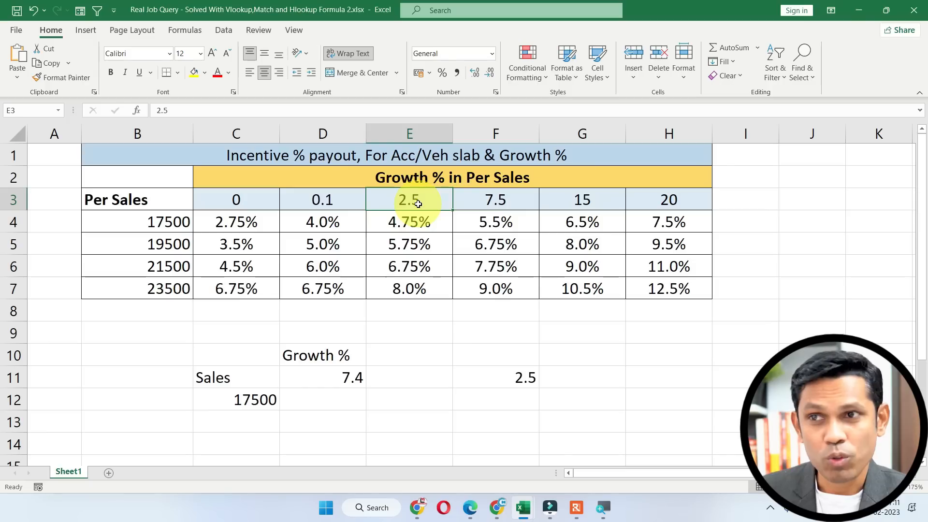
click(484, 199)
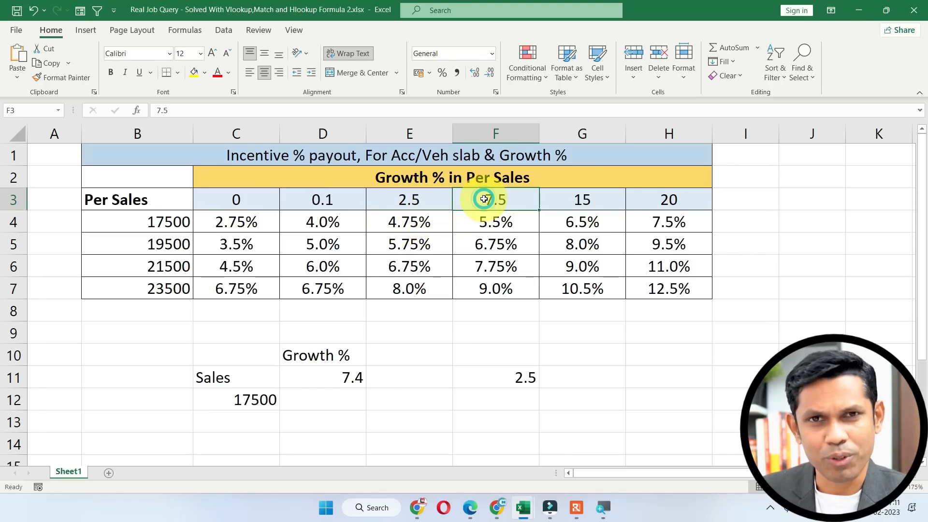
click(347, 374)
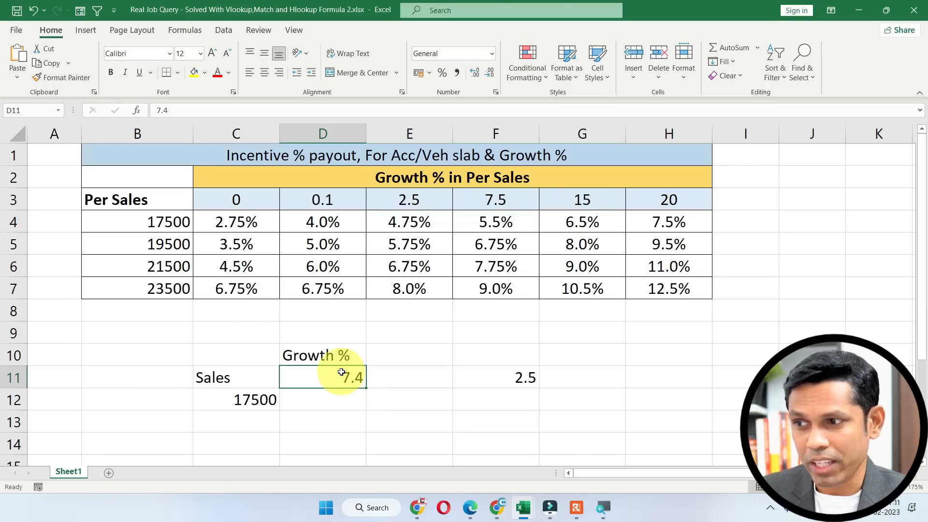
click(248, 196)
click(347, 206)
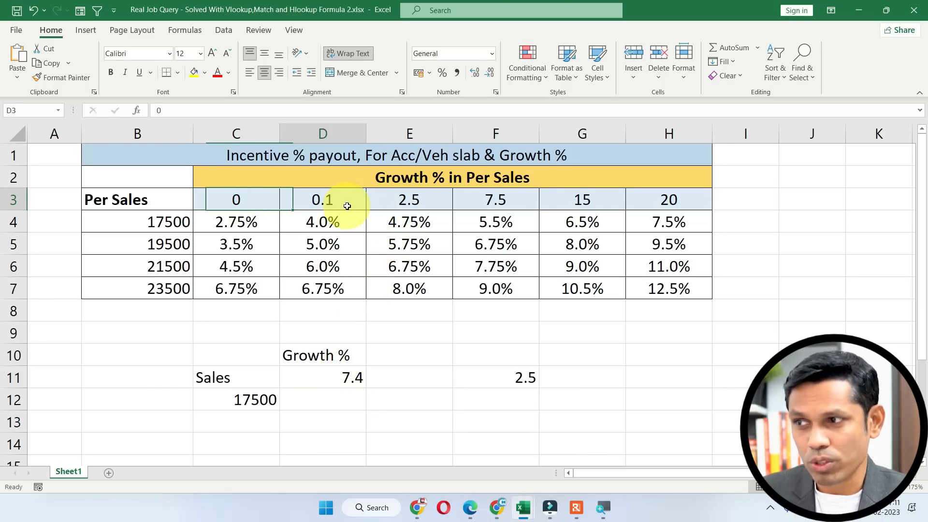
click(408, 200)
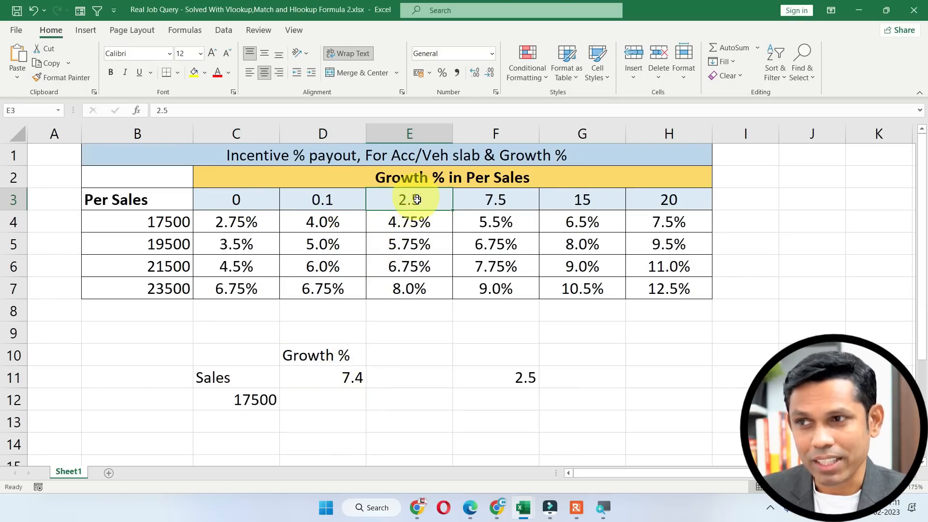
click(343, 378)
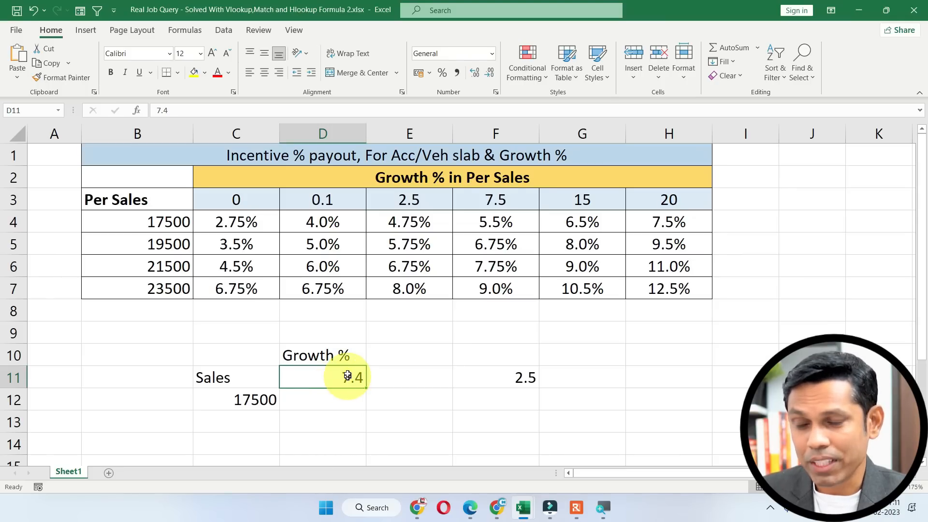
click(420, 209)
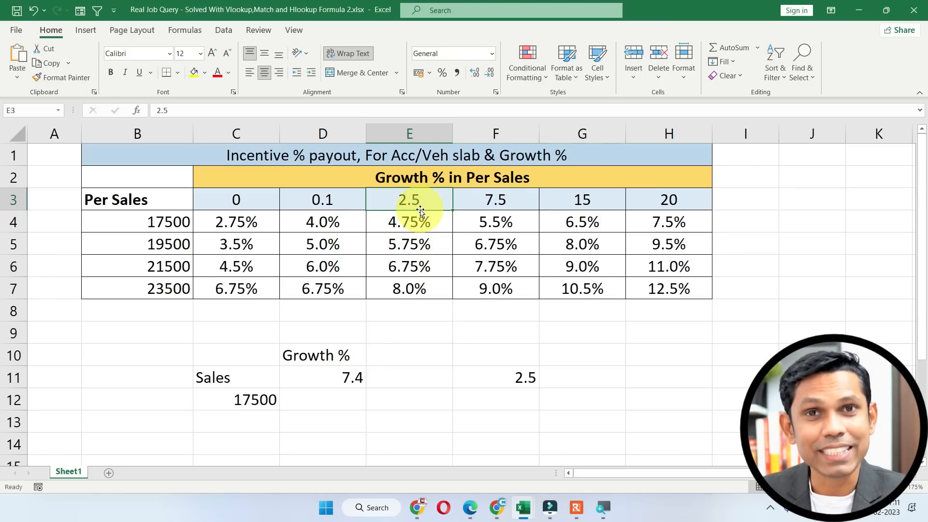
Set the growth value in D11 to 7.5 to test a value equal to the threshold in F3.
click(307, 376)
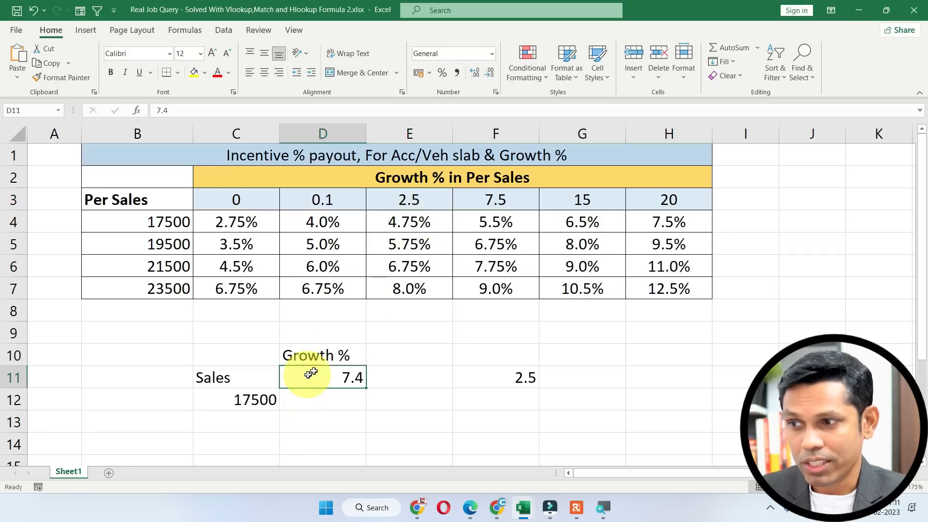
text(7.)
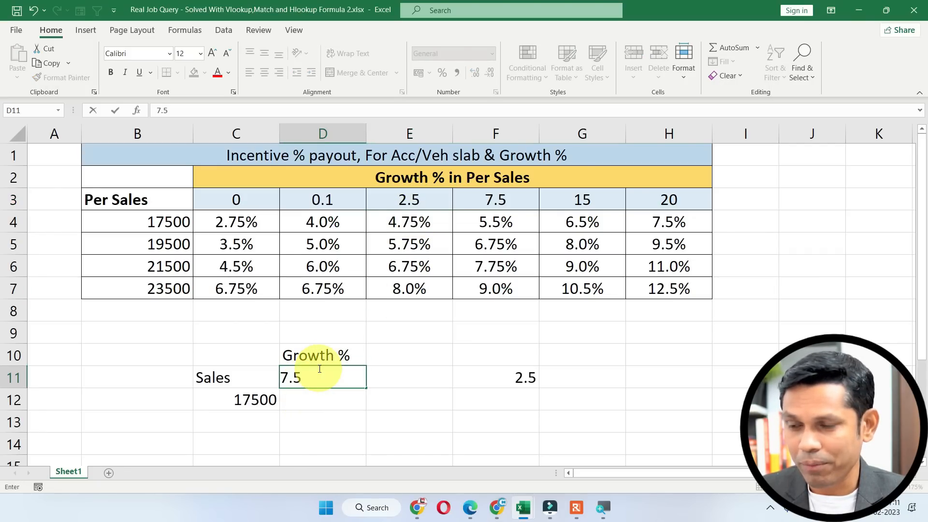
text(5)
key(Return)
click(322, 376)
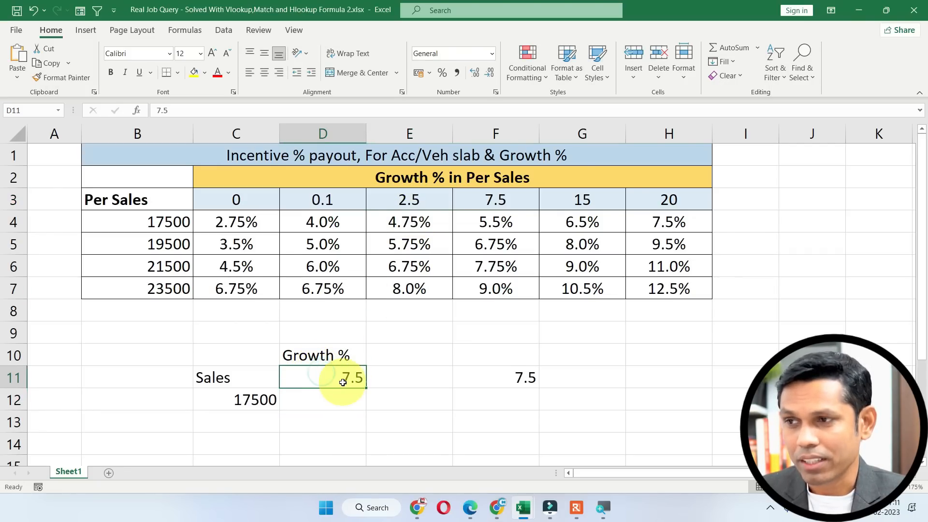
Review the growth thresholds in C3:H3 and set the growth value in D11 back to 7.4.
drag(215, 200, 648, 207)
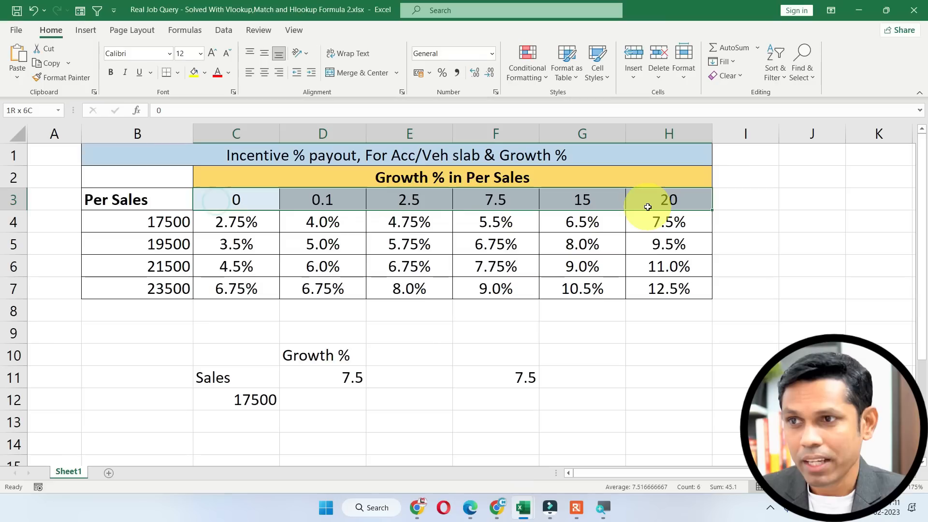
click(427, 202)
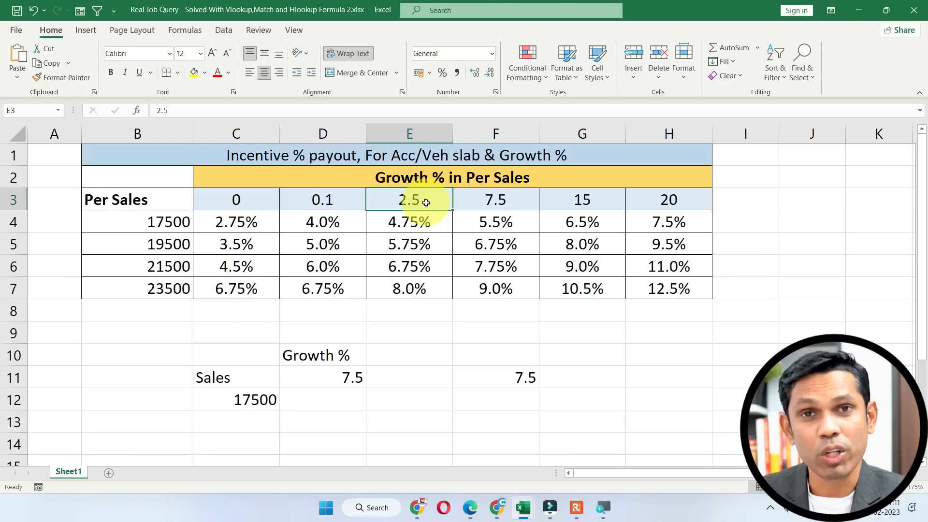
drag(245, 200, 646, 199)
click(249, 199)
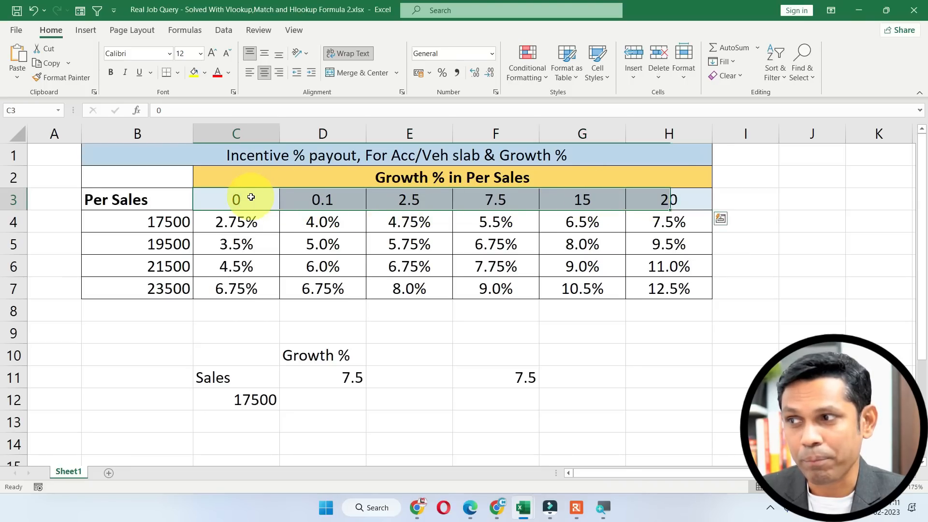
click(333, 203)
click(399, 202)
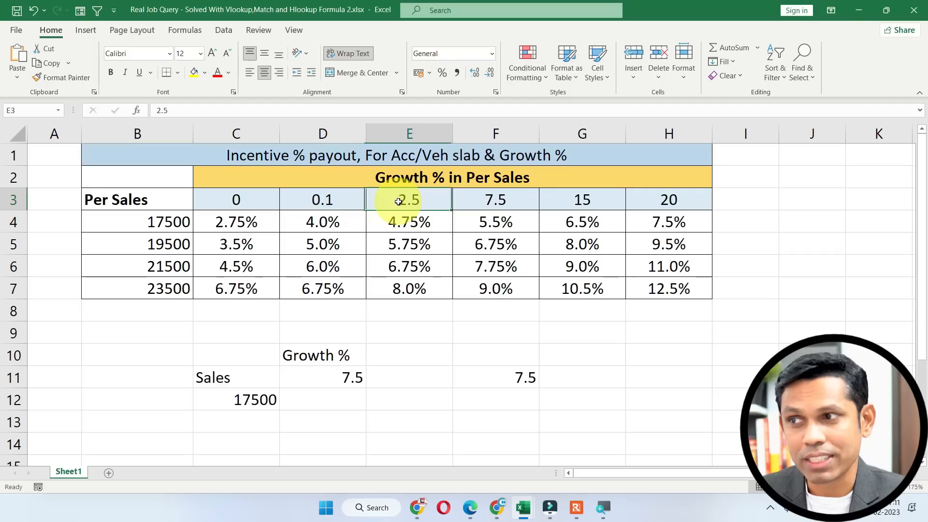
click(343, 378)
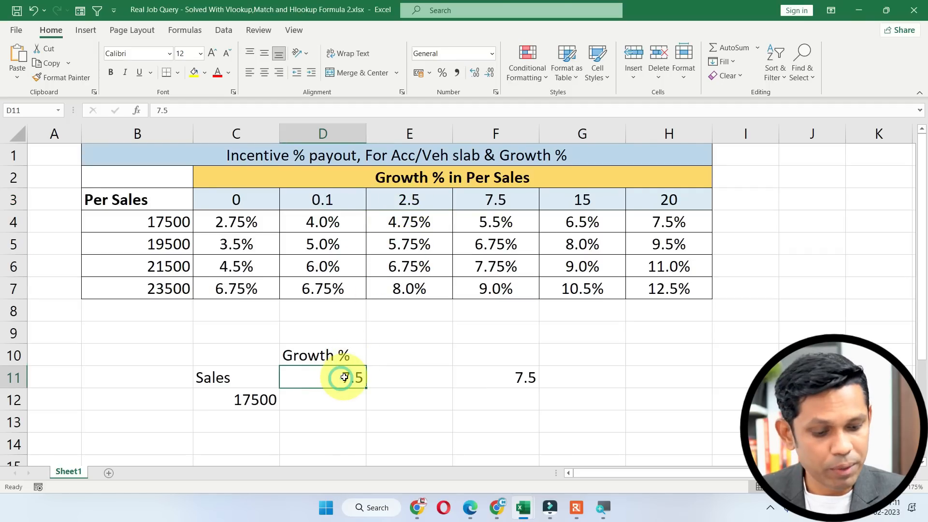
text(7.)
key(Return)
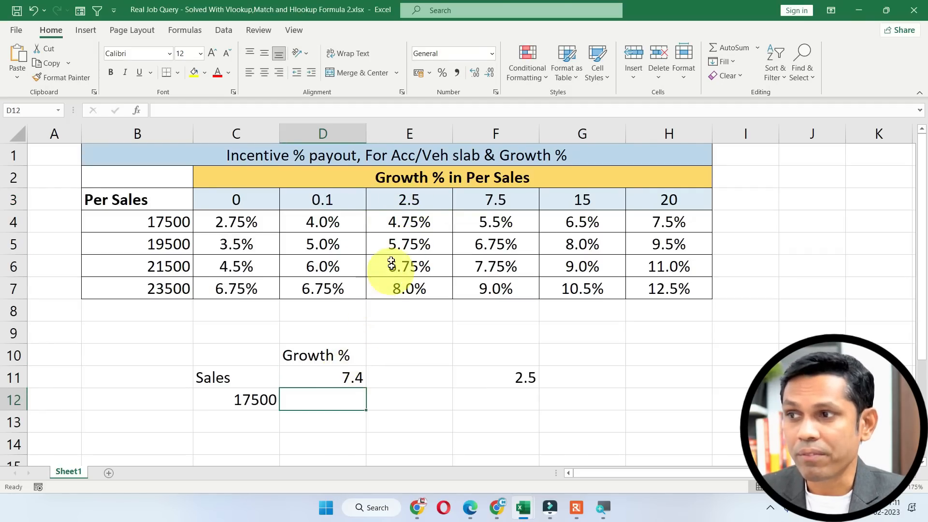
Compare the thresholds in C3:E3 with those in F3:H3 and set the growth value in D11 to 7.5 again.
drag(225, 200, 397, 199)
drag(474, 200, 654, 203)
drag(236, 200, 415, 201)
click(424, 202)
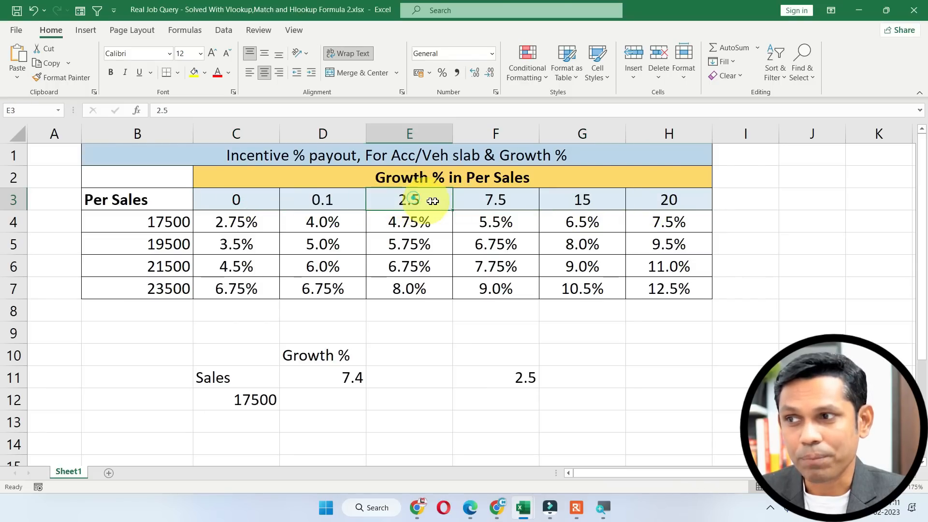
click(490, 202)
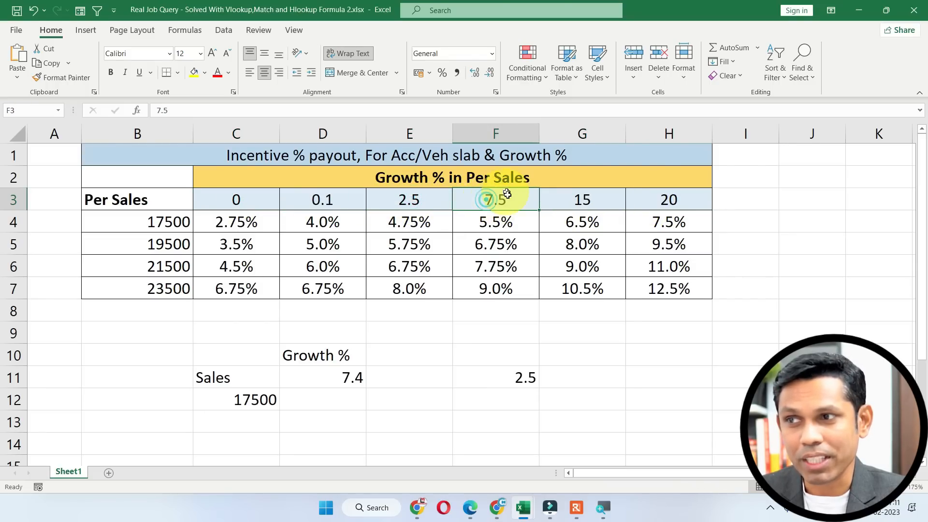
click(324, 379)
key(BackSpace)
text(5)
key(Return)
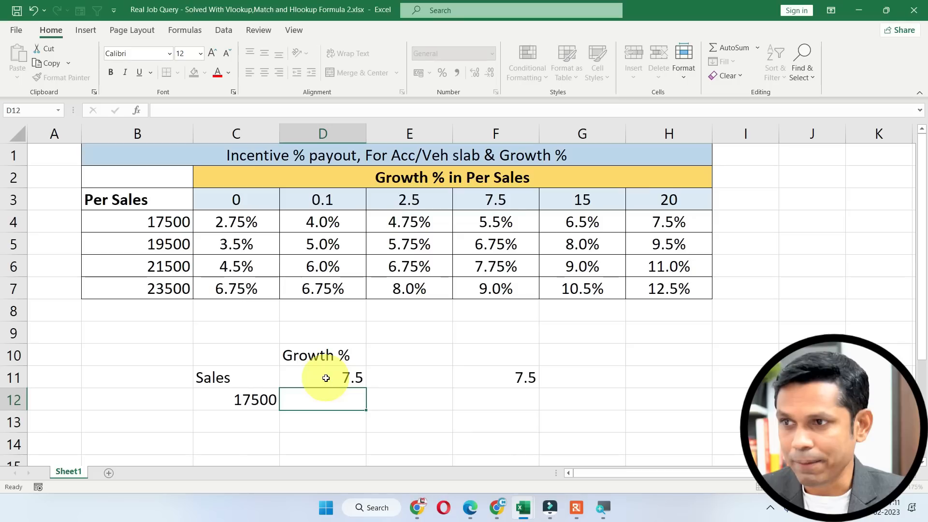
Check the HLOOKUP in F11 against the threshold in F3 and set the growth value in D11 to 7.6.
click(355, 380)
click(498, 201)
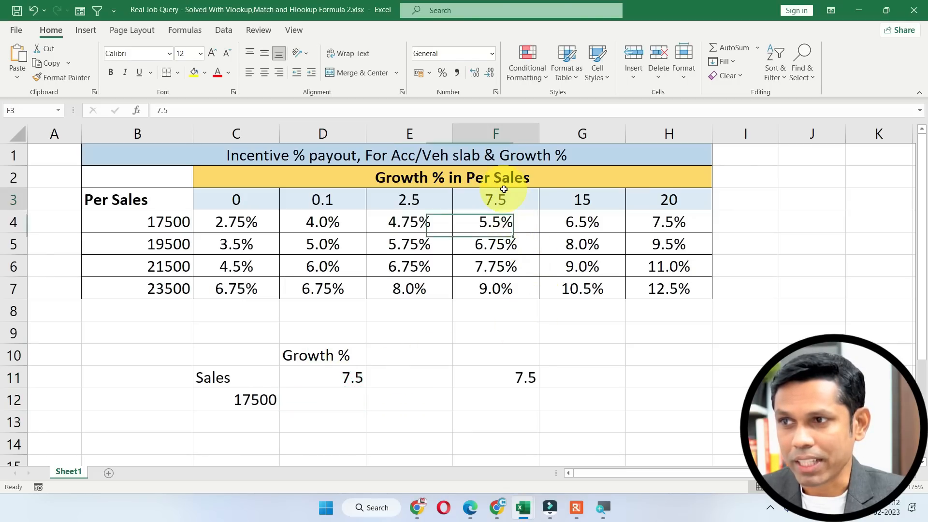
click(505, 373)
click(361, 372)
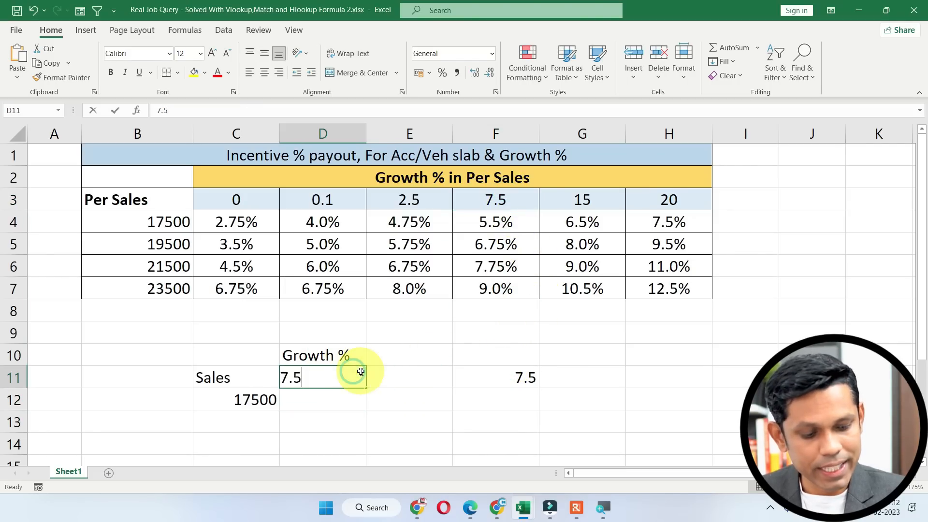
key(BackSpace)
text(6)
key(Return)
click(348, 375)
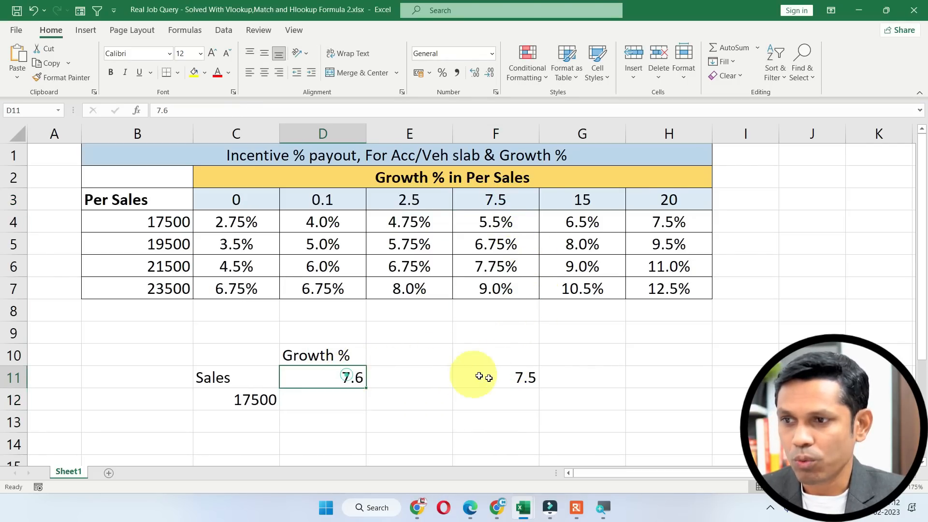
Compare the HLOOKUP result in F11 and the growth value in D11 with the thresholds in C3:F3.
click(484, 377)
click(502, 201)
drag(430, 198, 242, 199)
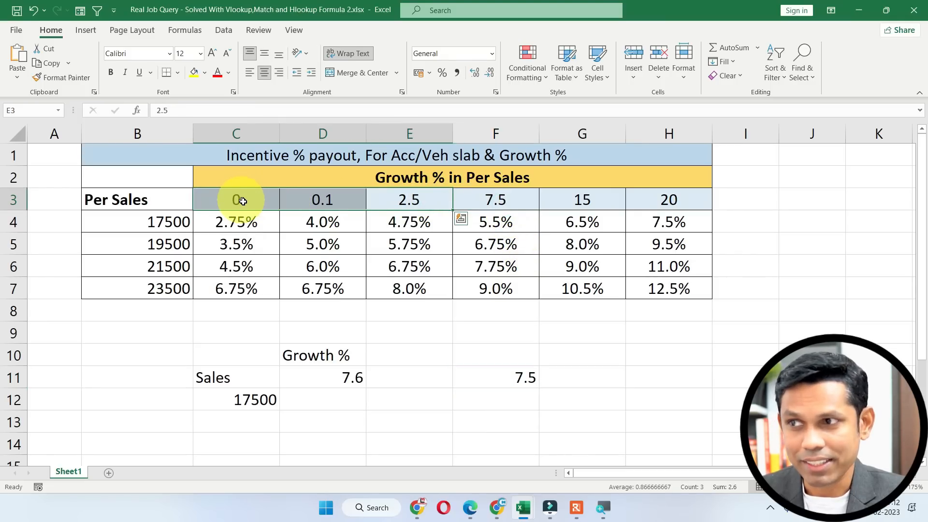
click(324, 378)
click(513, 196)
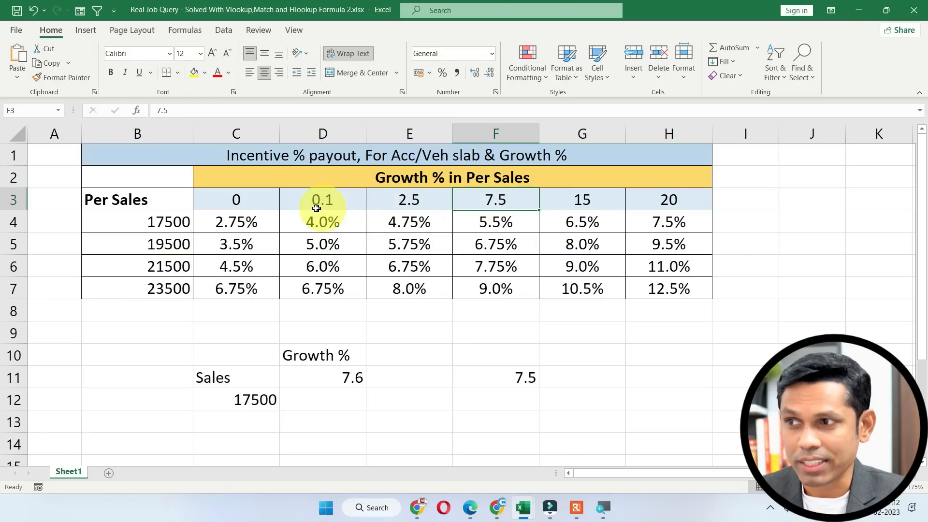
click(350, 378)
click(353, 378)
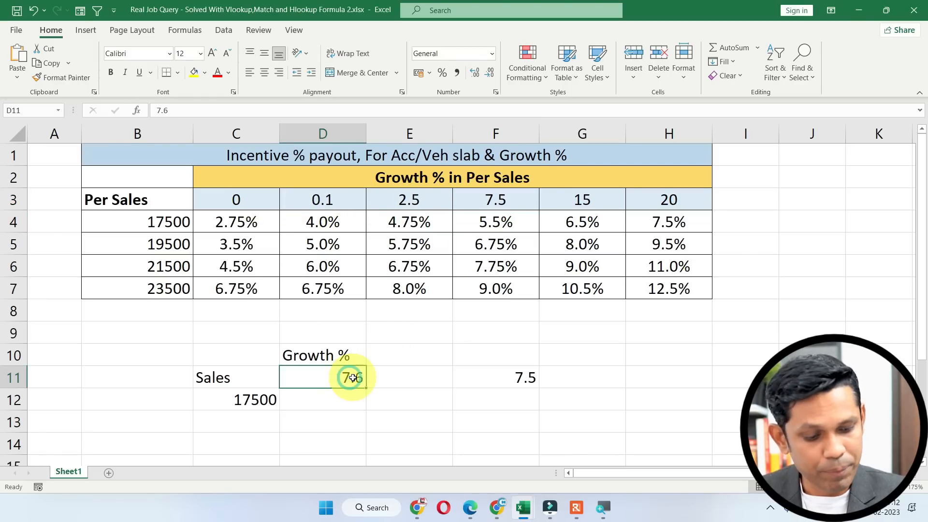
Set the growth value in D11 to 14.5 and check the HLOOKUP in F11.
text(14)
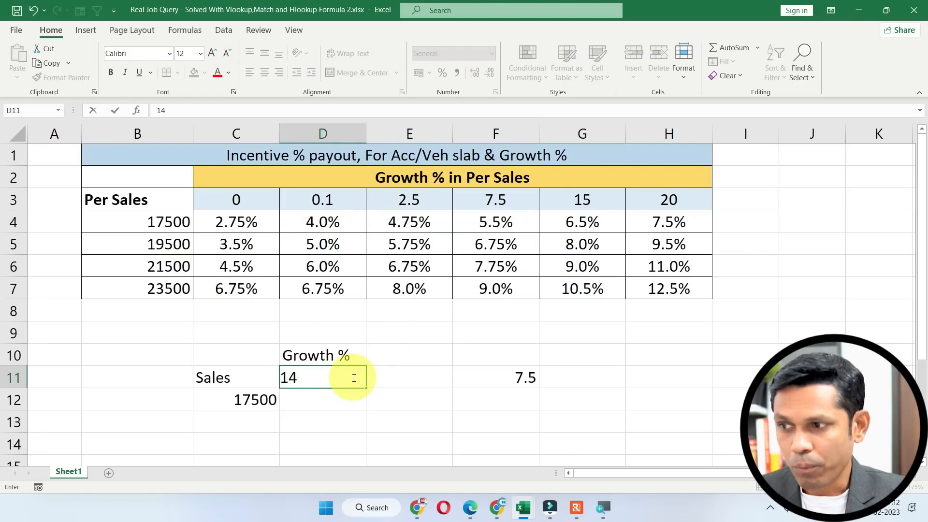
key(Return)
click(354, 378)
click(504, 376)
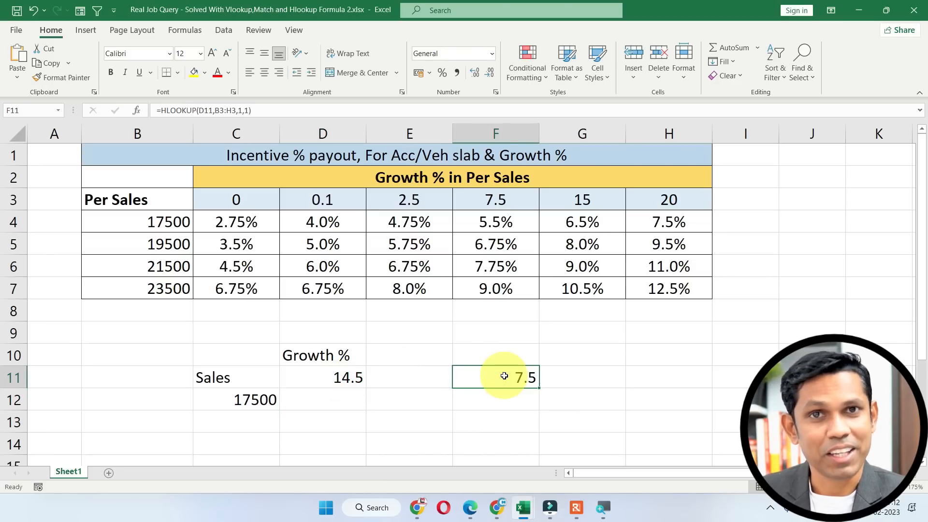
Review the growth thresholds in C3:F3 one by one against the growth value in D11.
click(495, 201)
drag(250, 202, 468, 199)
click(247, 201)
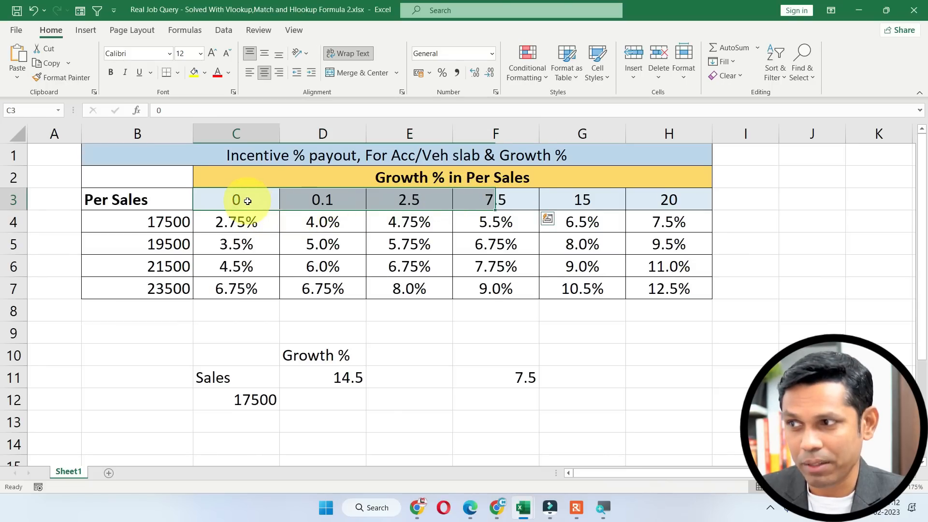
click(321, 201)
click(417, 206)
click(492, 200)
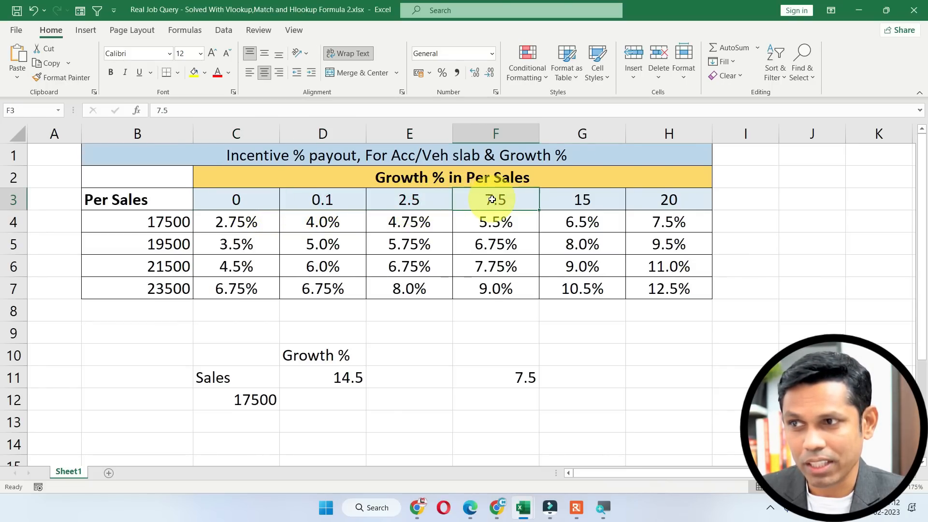
click(335, 377)
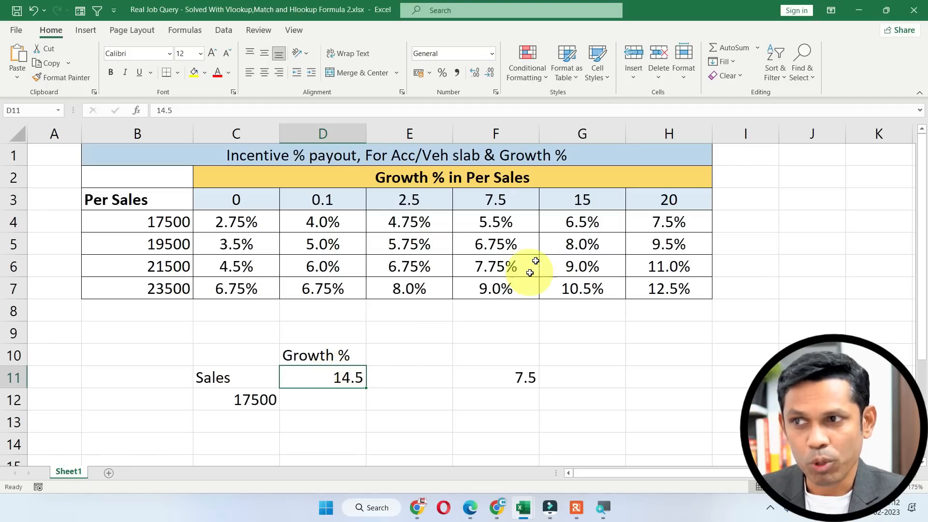
Compare the growth value in D11 with the neighbouring thresholds in F3 and G3.
click(575, 207)
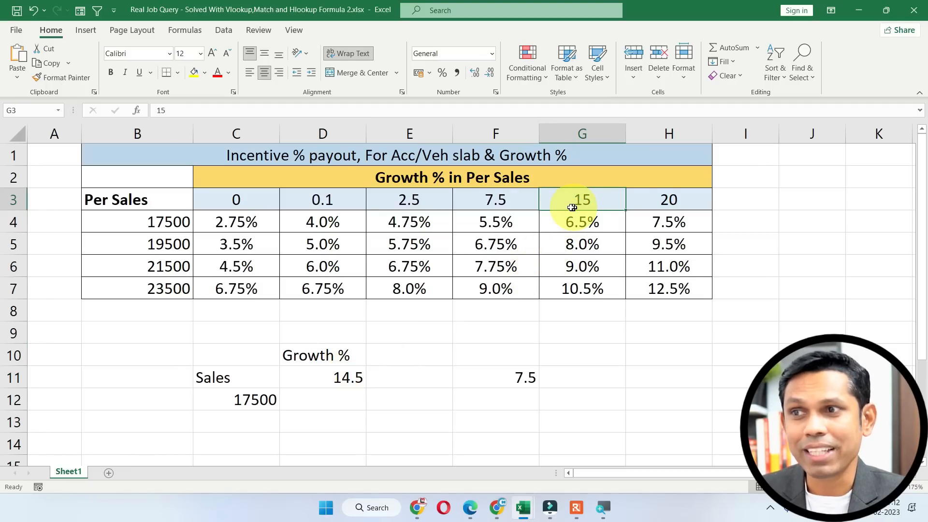
click(507, 201)
click(580, 201)
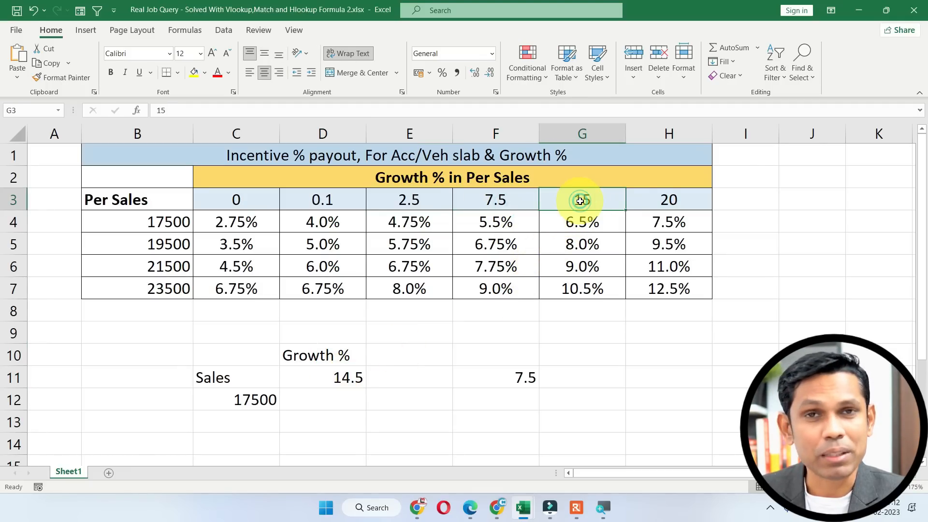
click(493, 200)
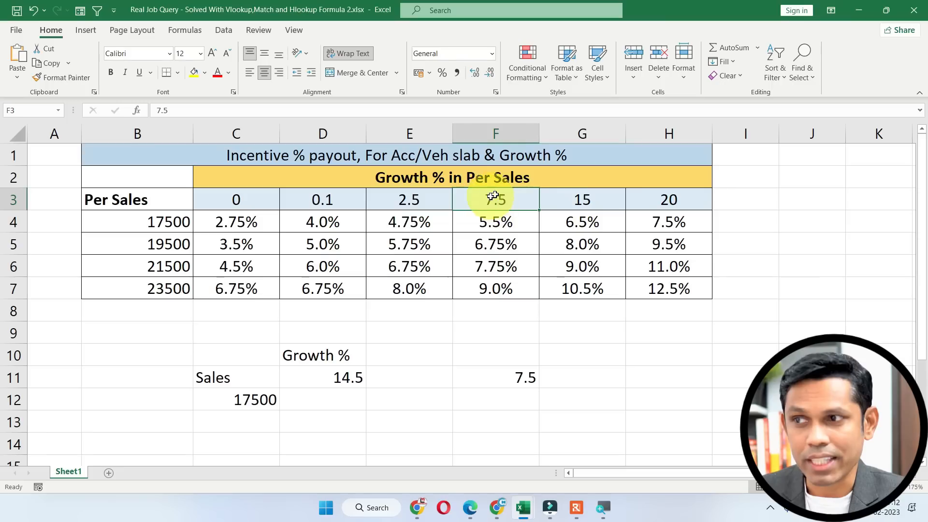
click(335, 383)
click(590, 200)
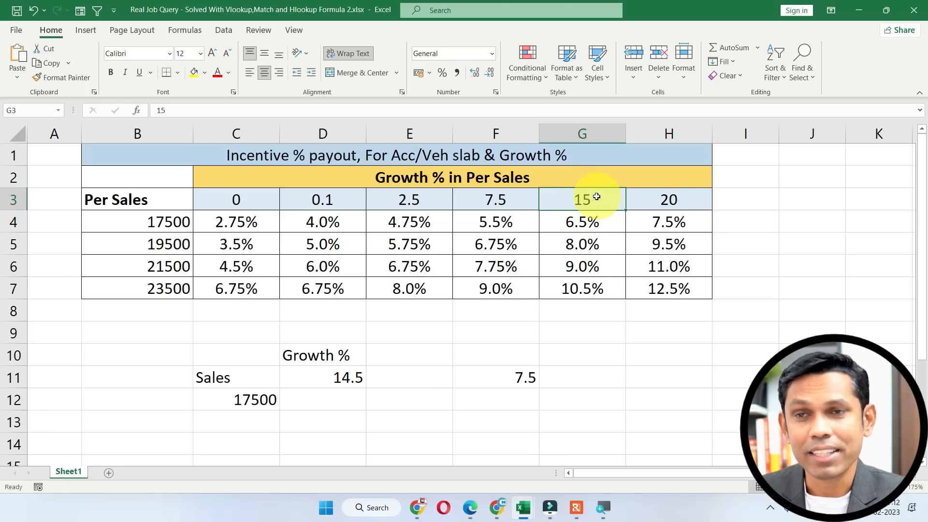
Test the HLOOKUP with a growth value of 15 and with 15.1 in D11.
click(339, 382)
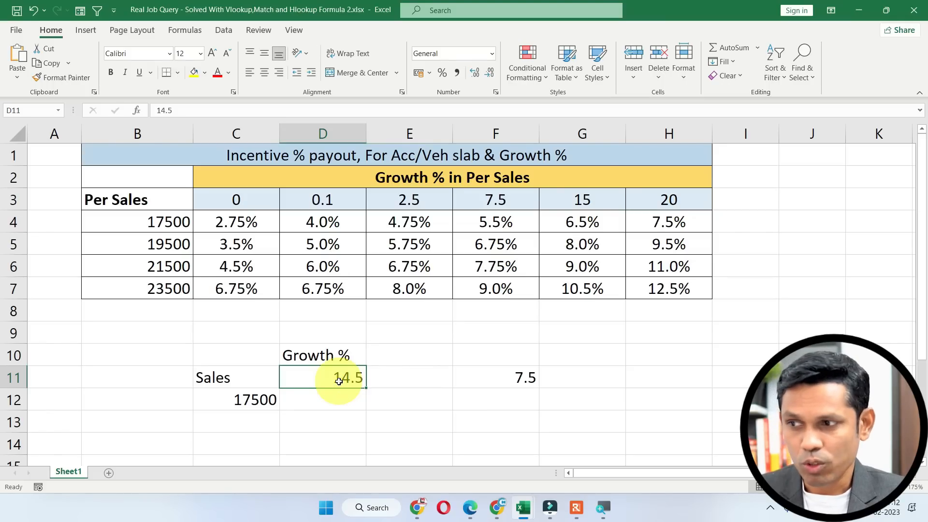
text(15)
key(Return)
click(340, 382)
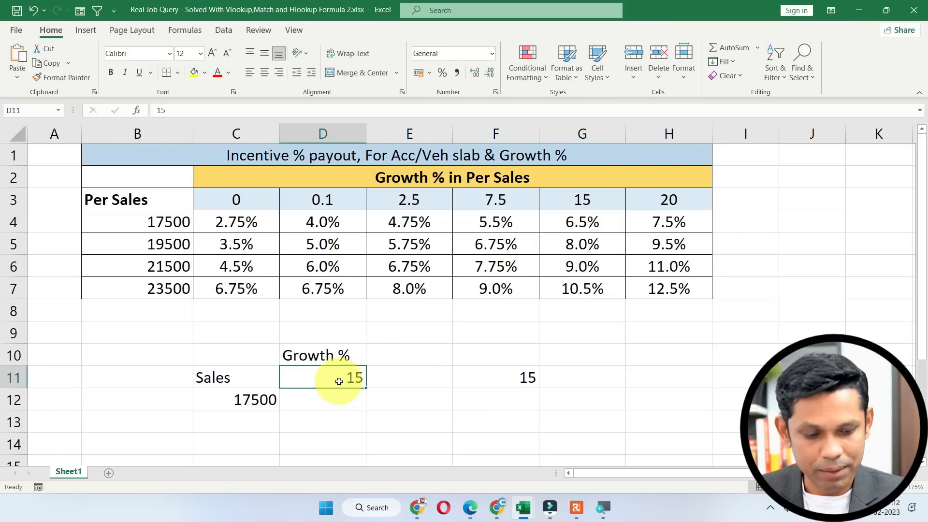
text(15.1)
key(Return)
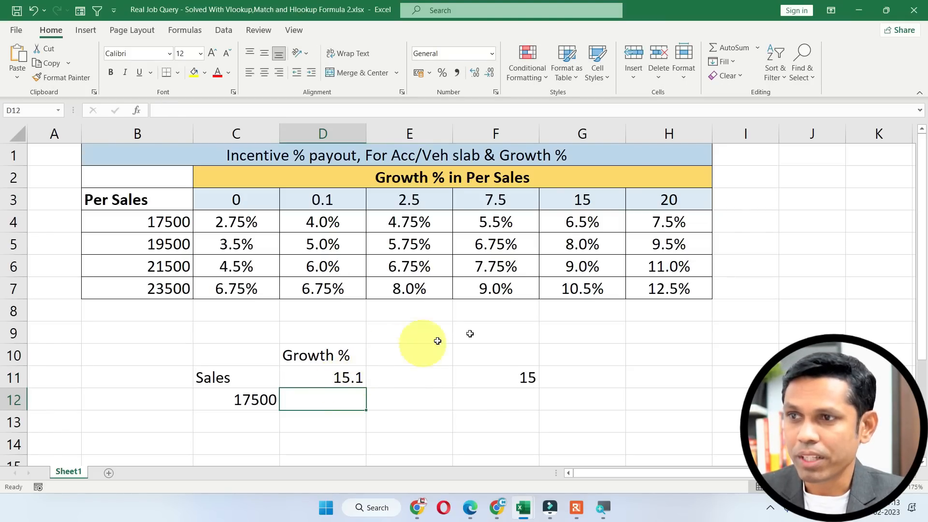
Check the threshold in G3 and set the growth value in D11 to 12.
click(582, 200)
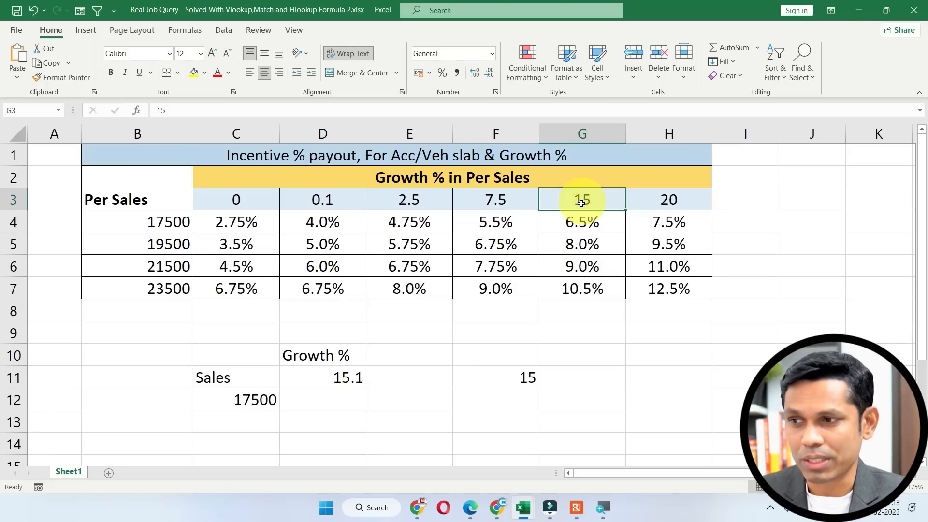
click(341, 376)
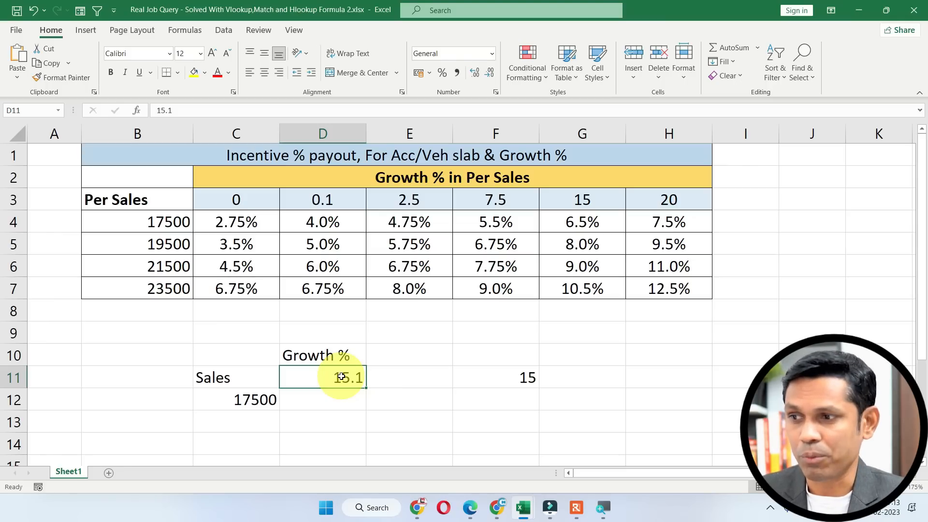
text(1)
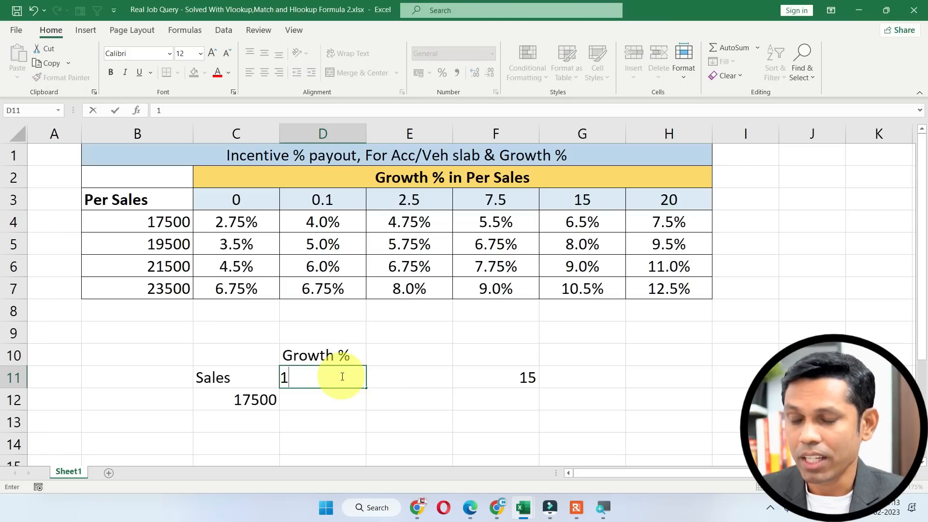
text(2)
key(Return)
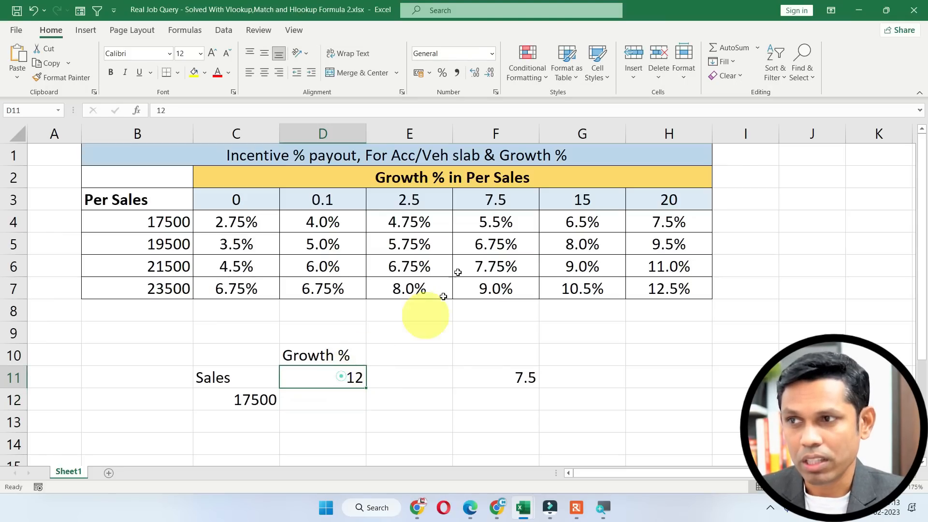
Compare the growth value in D11 and the HLOOKUP result in F11 with the threshold in F3 and the slab column G3:G7.
click(503, 200)
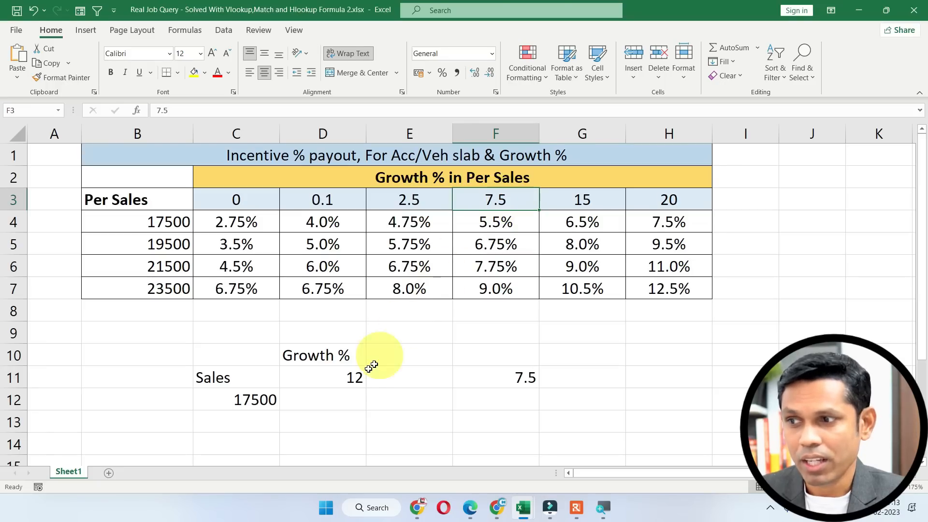
click(357, 378)
click(518, 369)
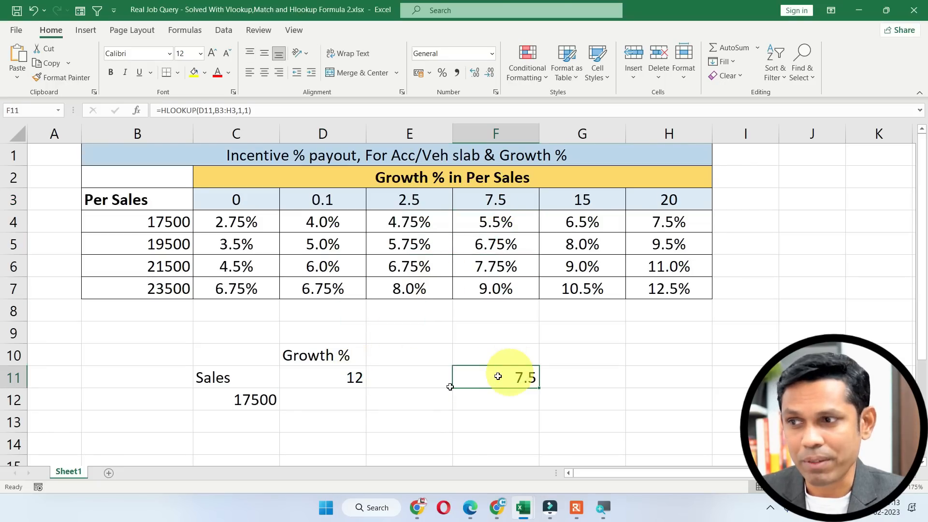
click(353, 379)
click(513, 197)
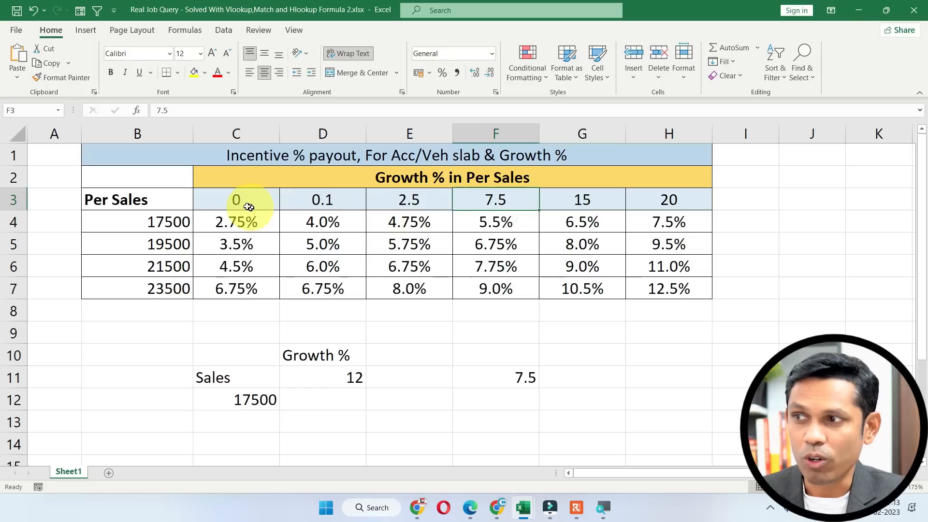
drag(362, 207, 514, 201)
click(513, 201)
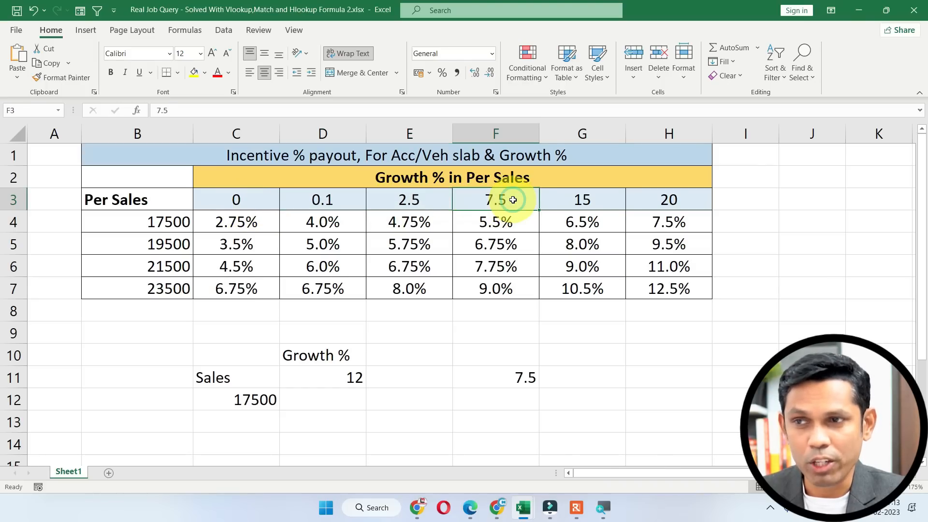
click(566, 203)
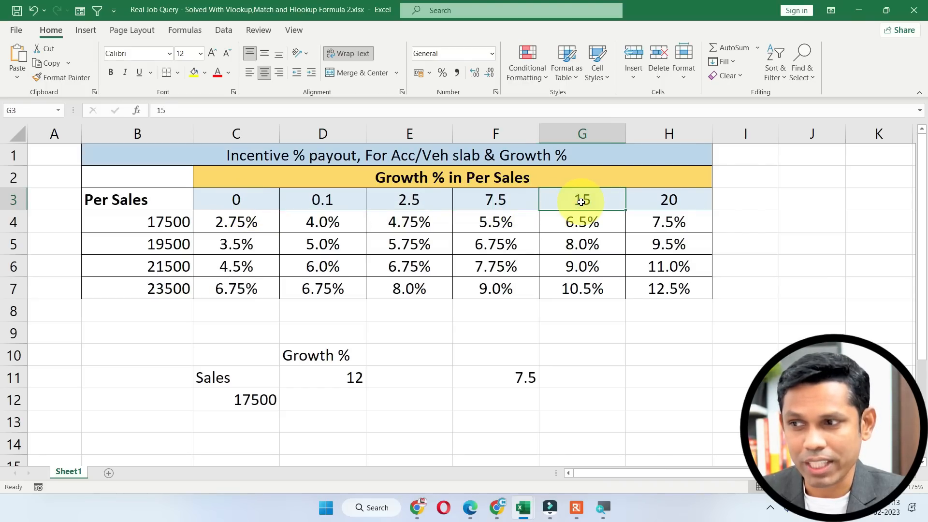
drag(577, 201, 579, 288)
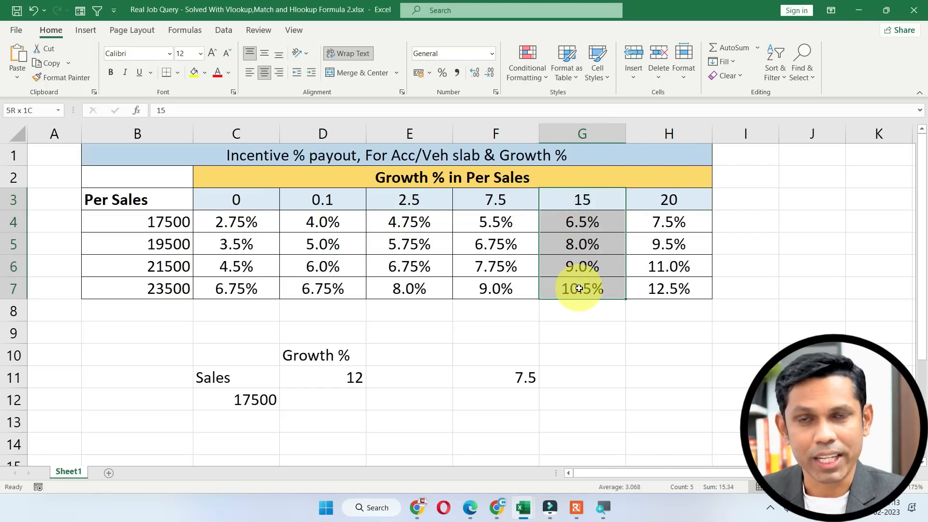
Set the growth value in D11 to 15 and review the matching slab column G3:G7.
click(334, 380)
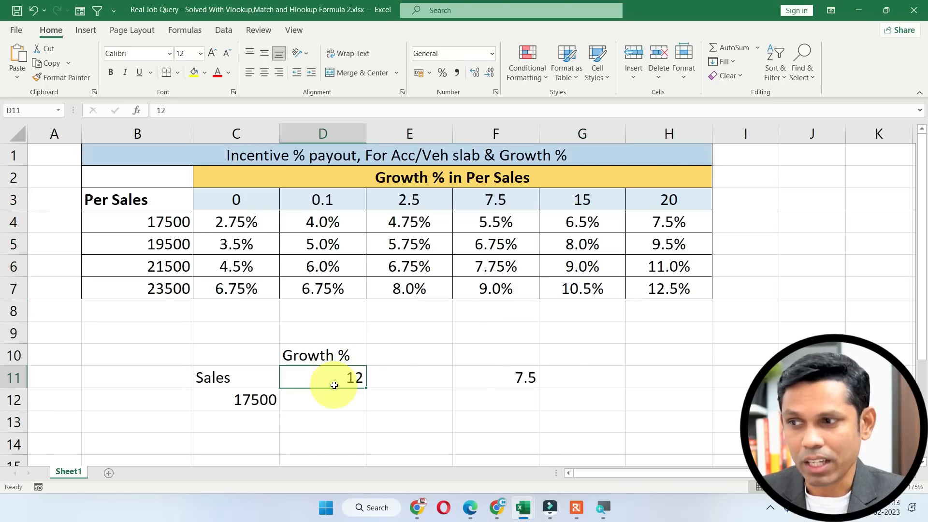
text(1)
key(Return)
click(359, 375)
drag(597, 193, 595, 286)
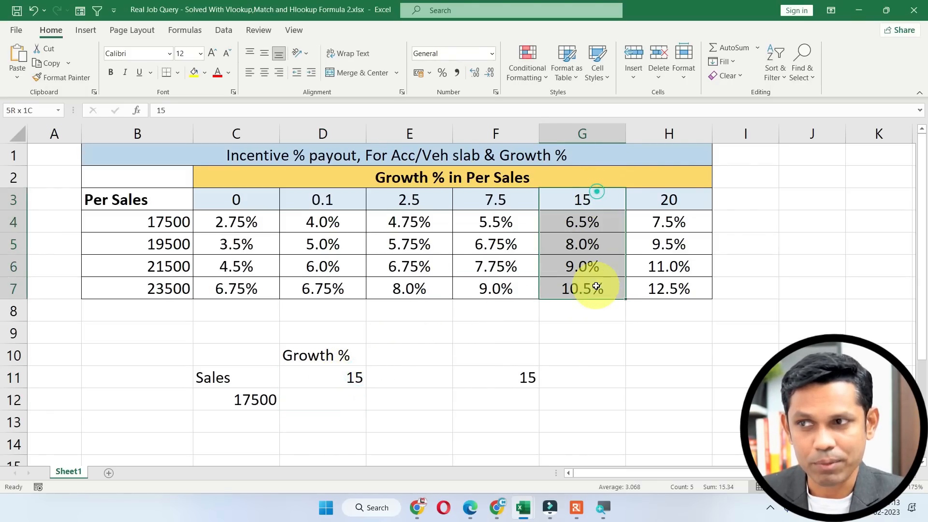
Check the threshold in F3 and set the growth value in D11 to 7.5.
click(496, 203)
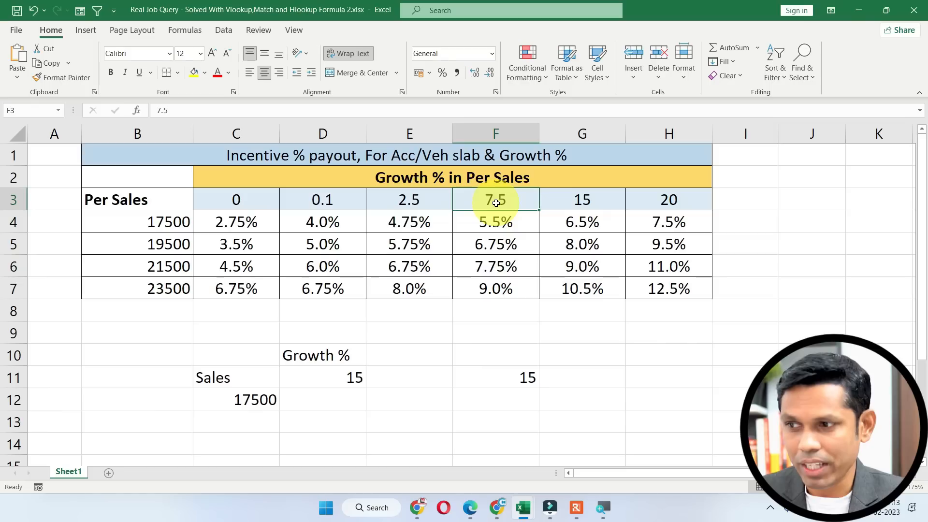
click(321, 368)
double_click(324, 368)
key(BackSpace)
key(Delete)
text(7.5)
key(Return)
Set the growth value in D11 to 7.4 and review the matching slab column E3:E7.
click(324, 368)
text(7.)
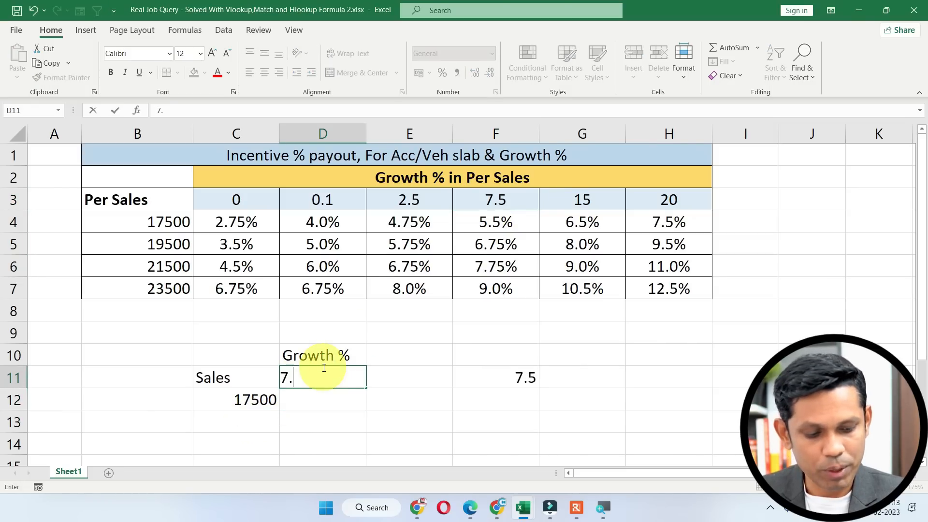
key(Return)
drag(410, 199, 424, 288)
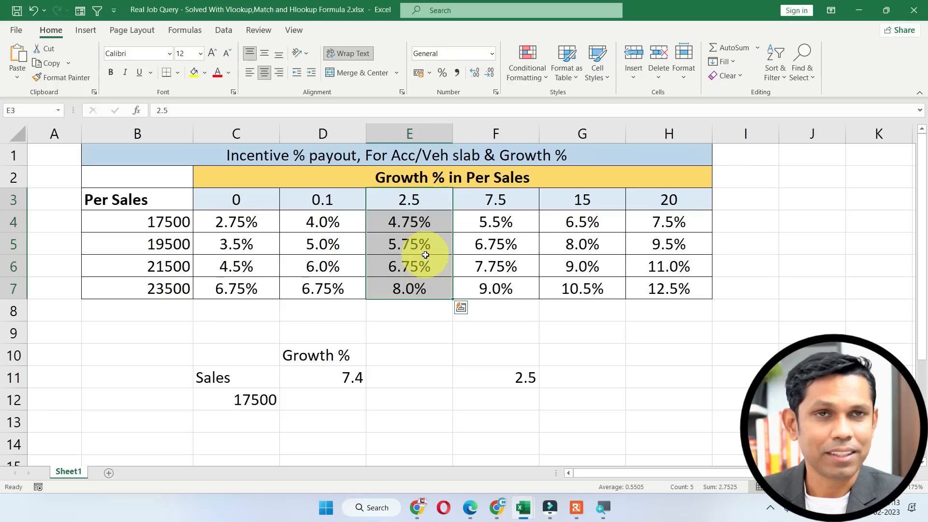
Inspect the HLOOKUP formula in F11 and leave it unedited.
double_click(468, 373)
drag(468, 375, 631, 377)
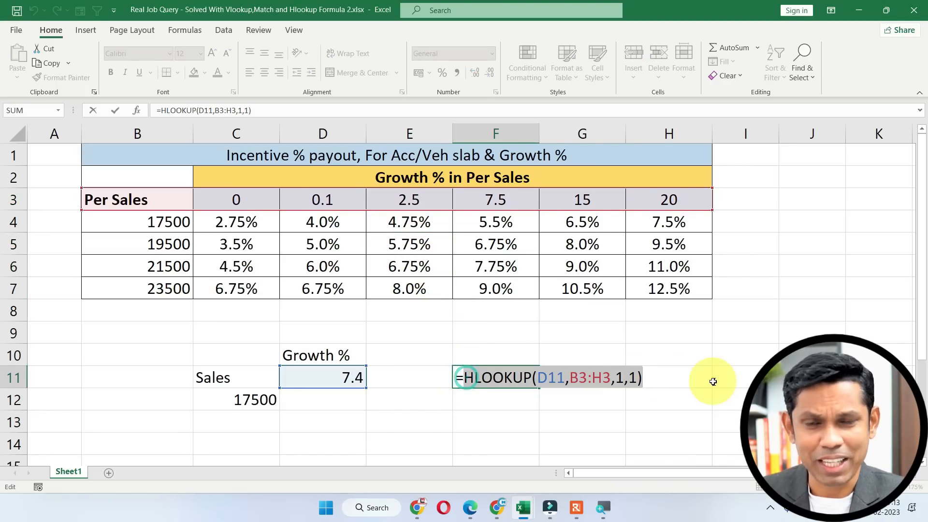
click(635, 380)
key(Escape)
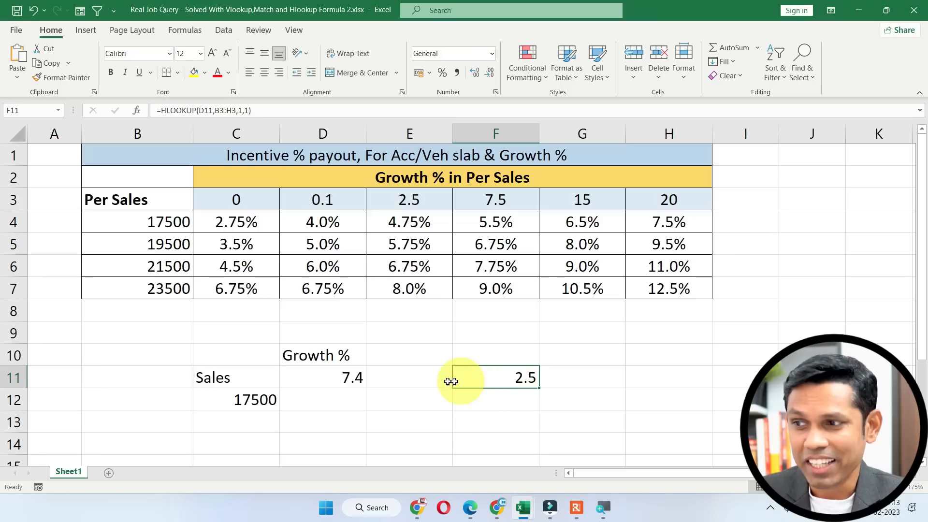
double_click(507, 378)
key(Escape)
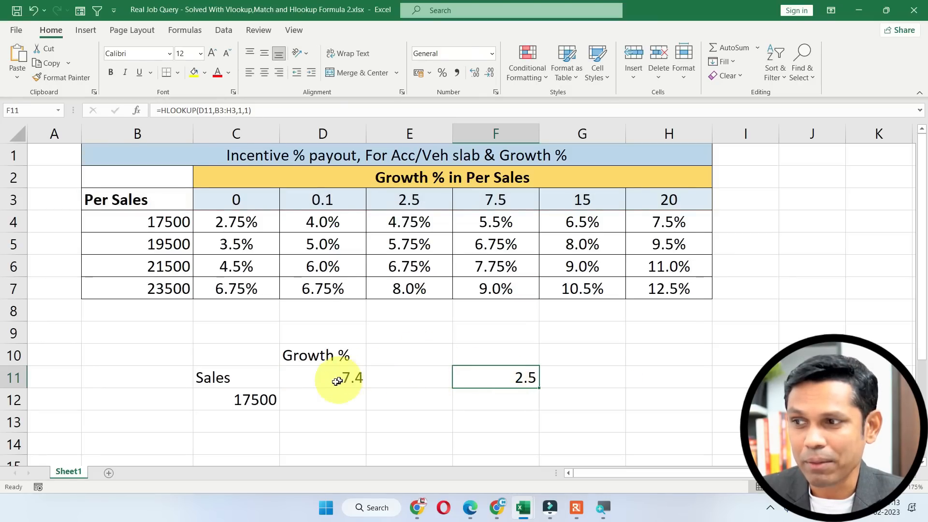
Compare the growth value in D11 and slab column E3:E7 with the growth ranges in E3 and F3 of Excel Query (1).xlsx.
click(339, 376)
click(323, 333)
mouse_move(406, 200)
mouse_down()
mouse_move(405, 218)
mouse_move(408, 201)
mouse_up()
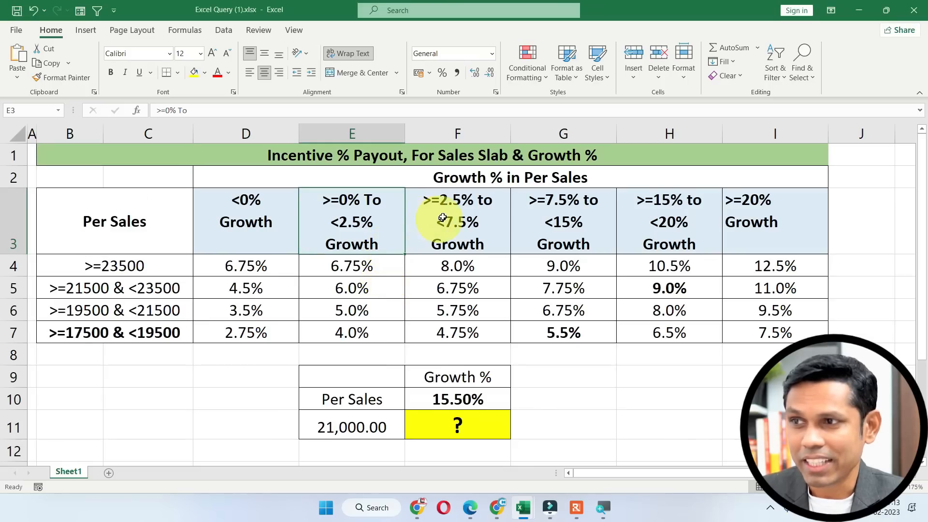
click(455, 206)
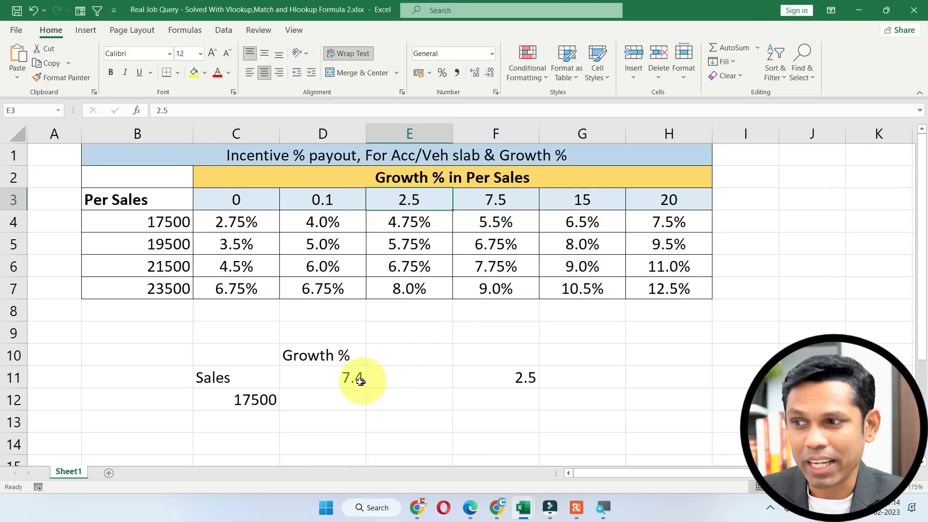
click(356, 379)
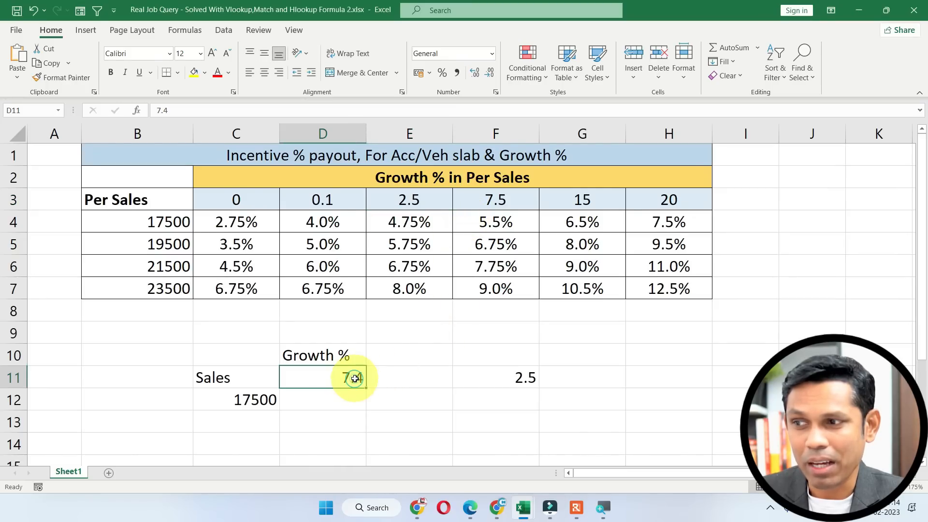
drag(421, 207, 414, 284)
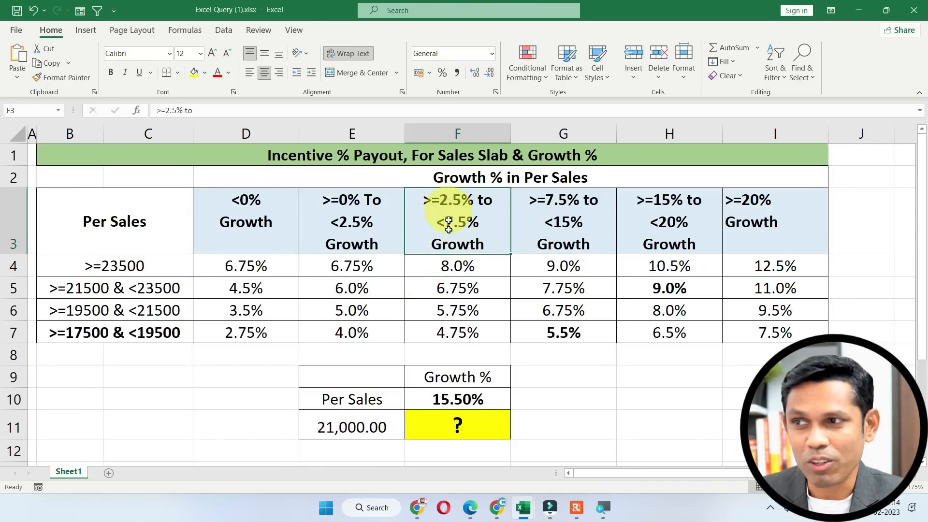
mouse_move(442, 207)
mouse_down()
mouse_move(454, 332)
mouse_move(444, 222)
mouse_up()
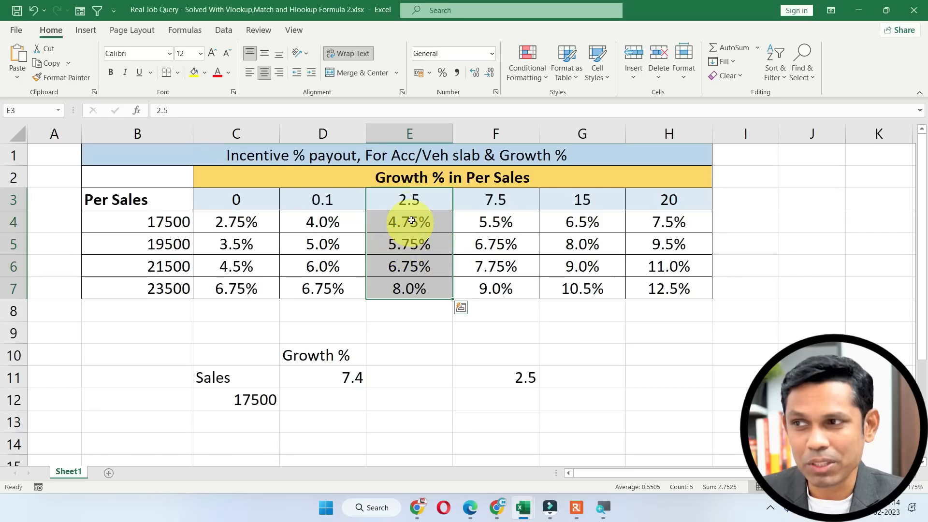
Compare the growth value in D11 and threshold in E3 with the >=2.5% to <7.5% growth column in Excel Query (1).xlsx.
click(417, 207)
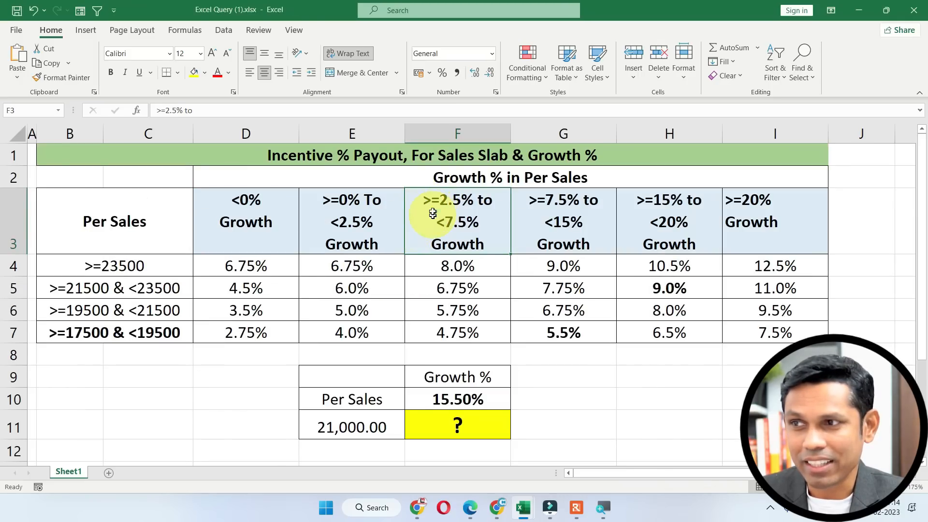
click(452, 211)
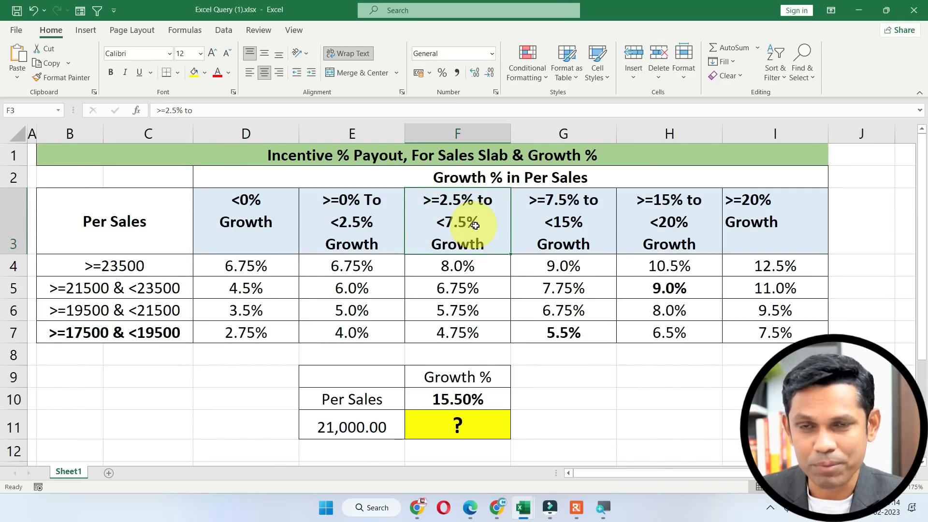
mouse_move(463, 230)
mouse_down()
mouse_move(456, 244)
mouse_move(460, 232)
mouse_up()
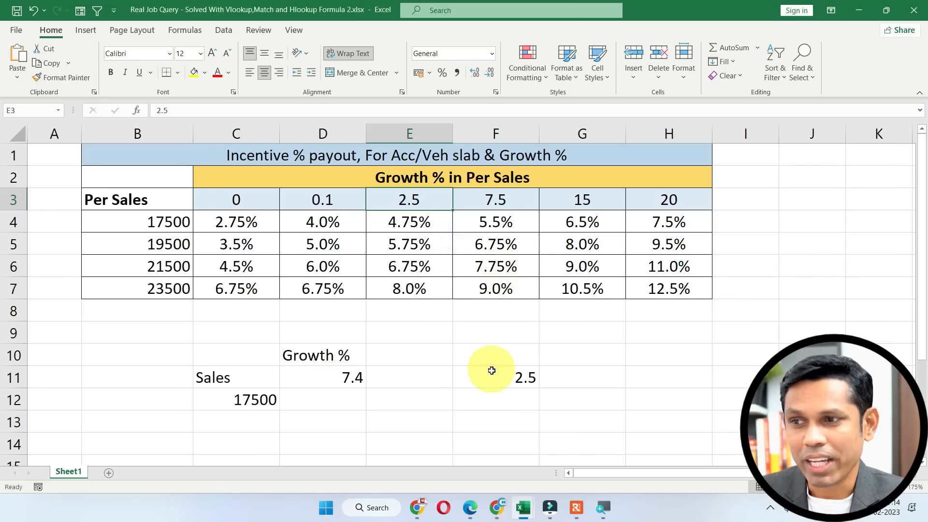
click(492, 370)
click(354, 393)
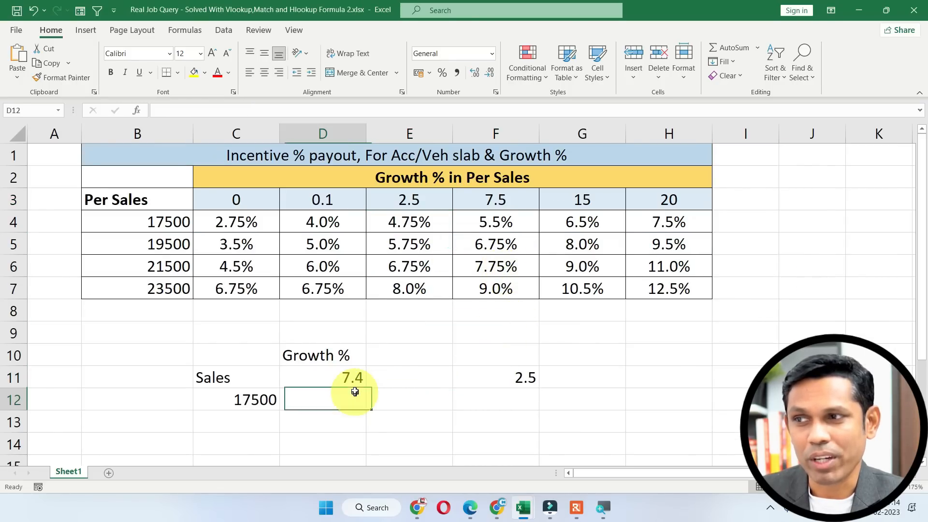
click(418, 201)
click(348, 378)
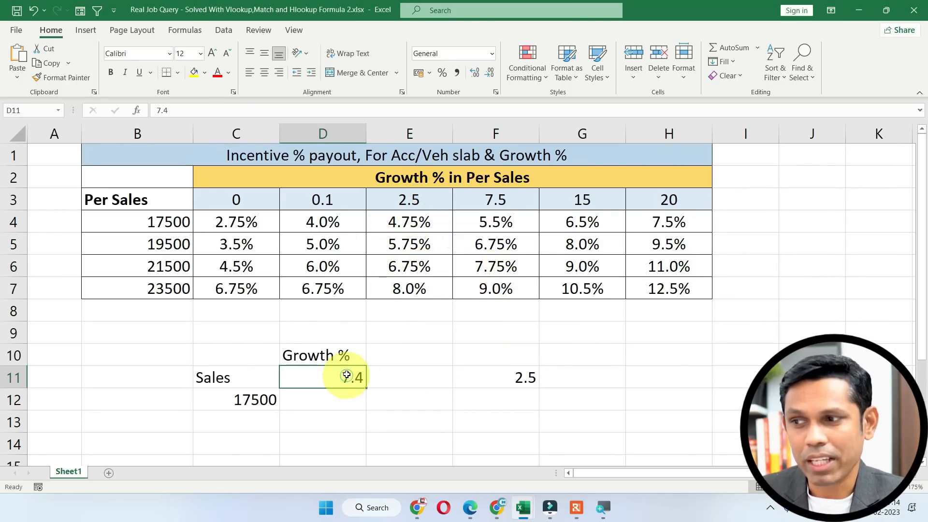
click(413, 203)
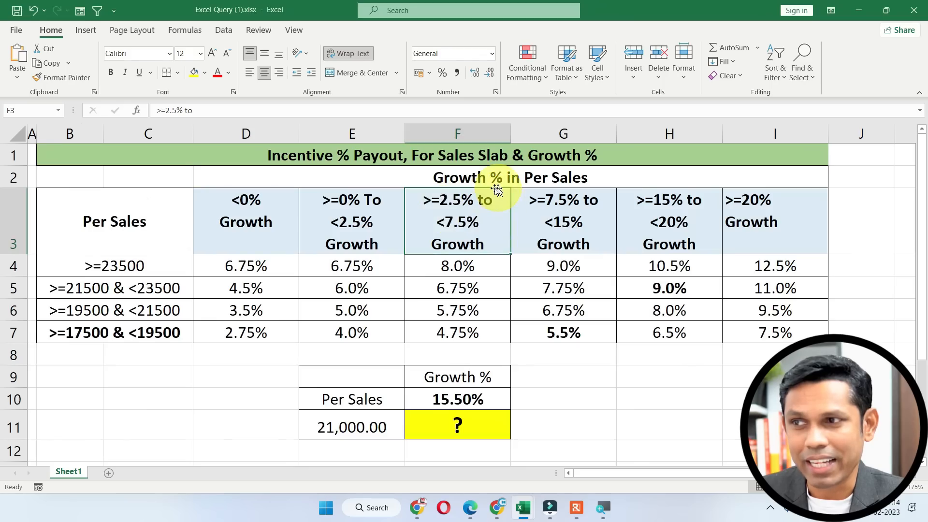
drag(460, 203, 460, 344)
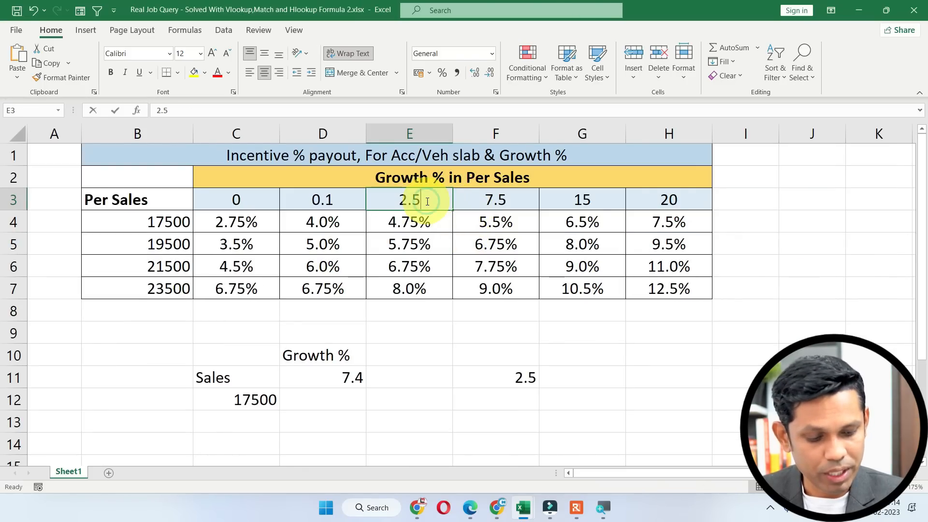
text(7.4)
drag(418, 201, 416, 261)
key(ctrl+z)
Review the growth value in D11, slab column E3:E7 and the HLOOKUP formula in F11, and make F11 bold.
click(357, 386)
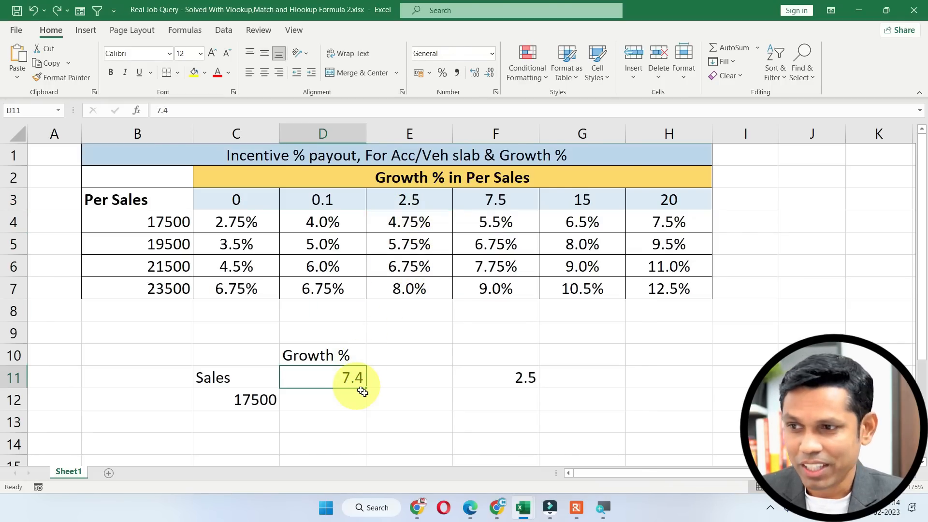
click(509, 380)
drag(408, 198, 404, 290)
click(529, 377)
double_click(523, 378)
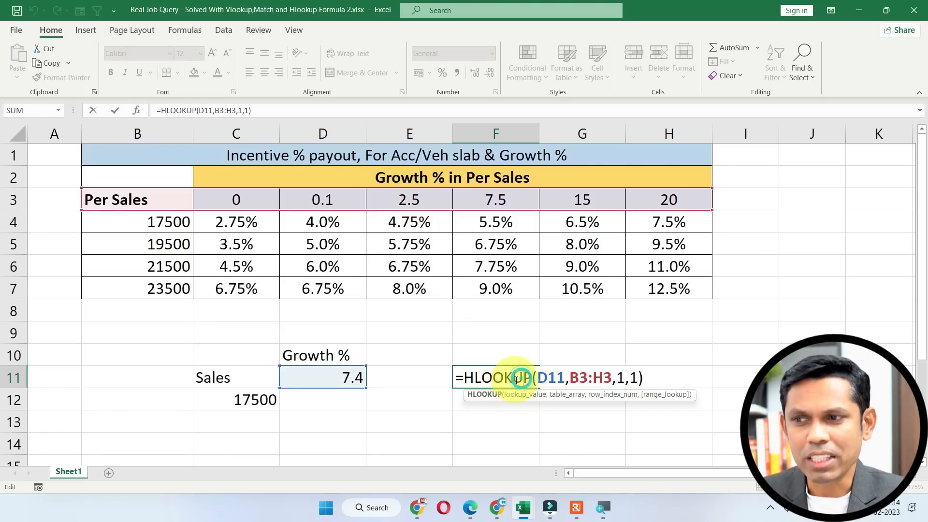
key(ctrl+Return)
Enter =MATCH(F11,B3:H3,0) in H11 to find the looked-up threshold's column position.
click(648, 380)
text(=mat)
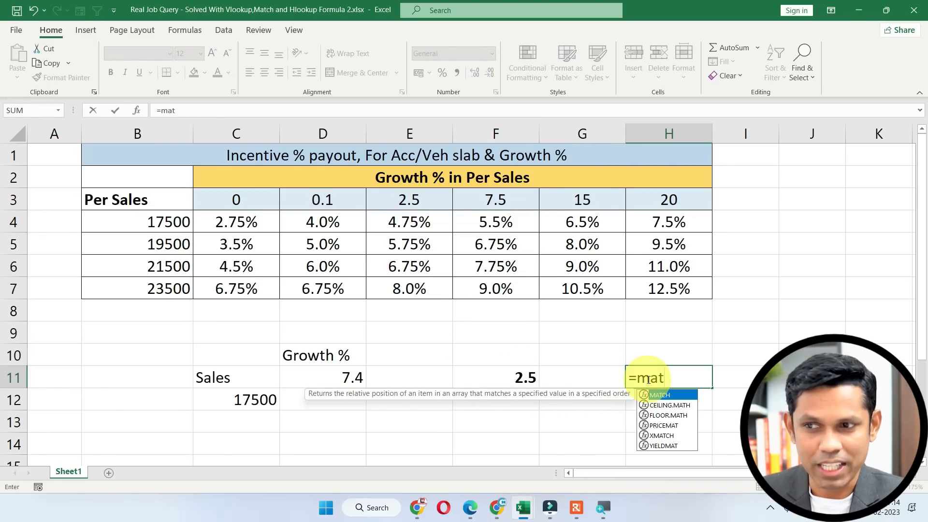
key(Tab)
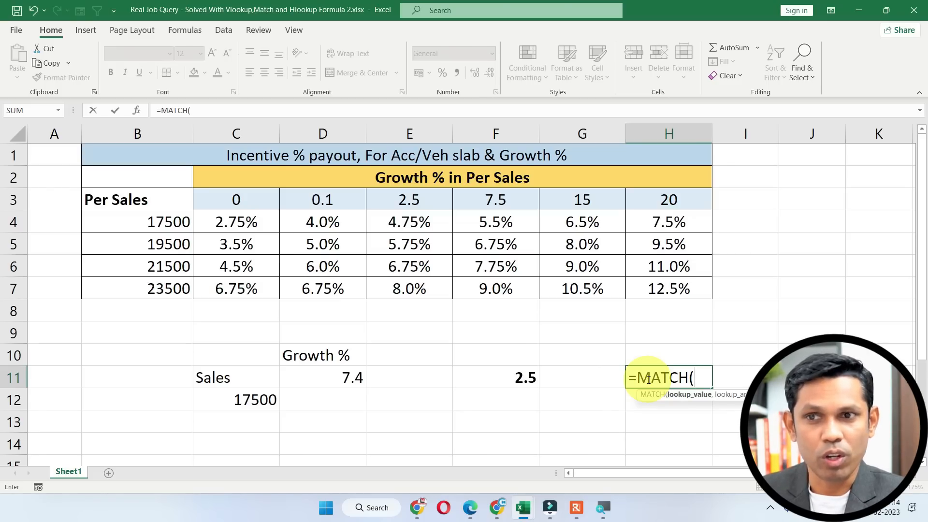
click(506, 378)
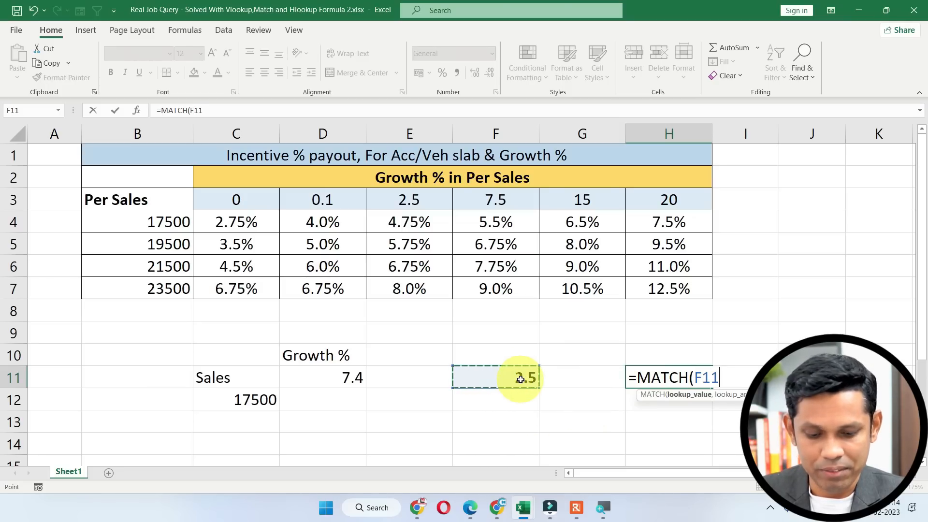
text(,)
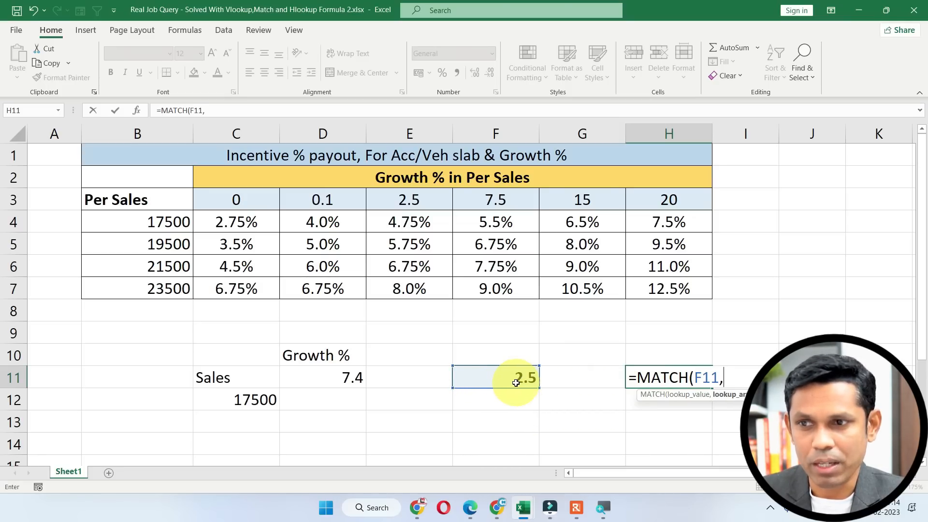
drag(161, 207, 651, 205)
text(,0))
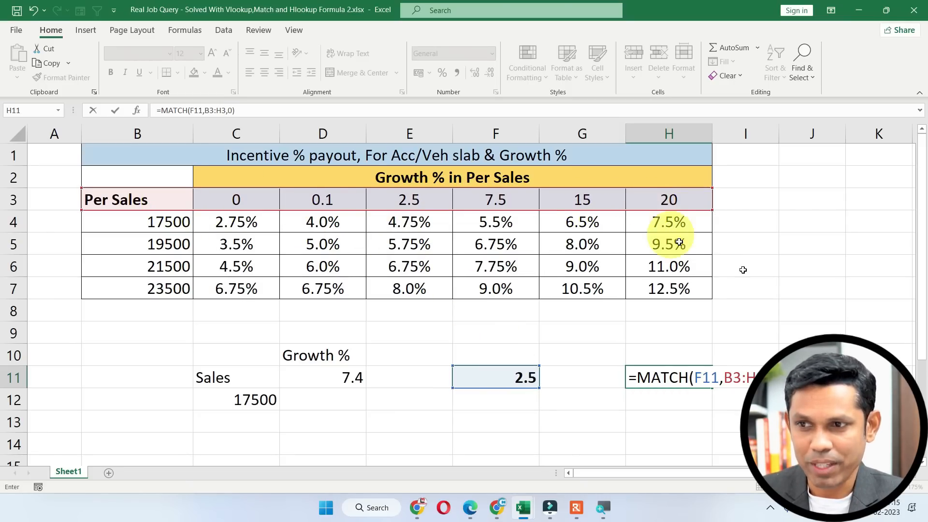
drag(630, 378, 767, 375)
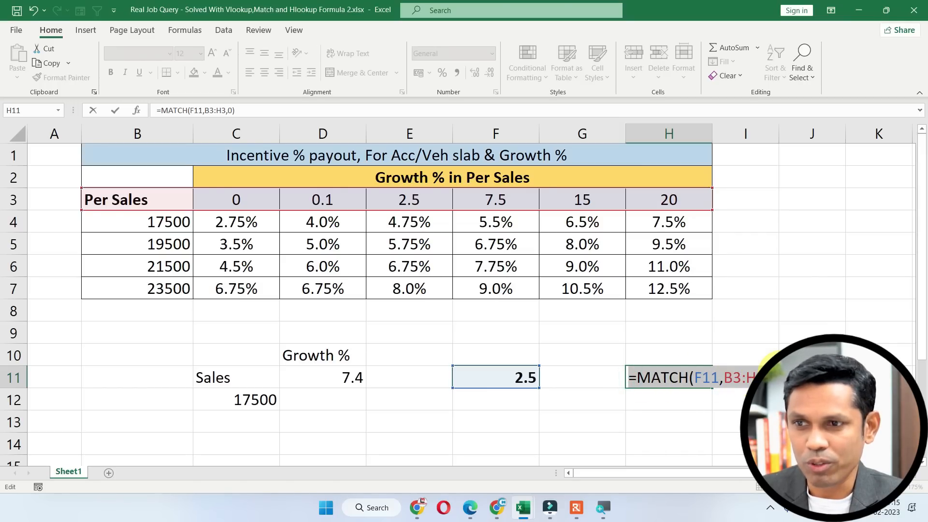
key(Return)
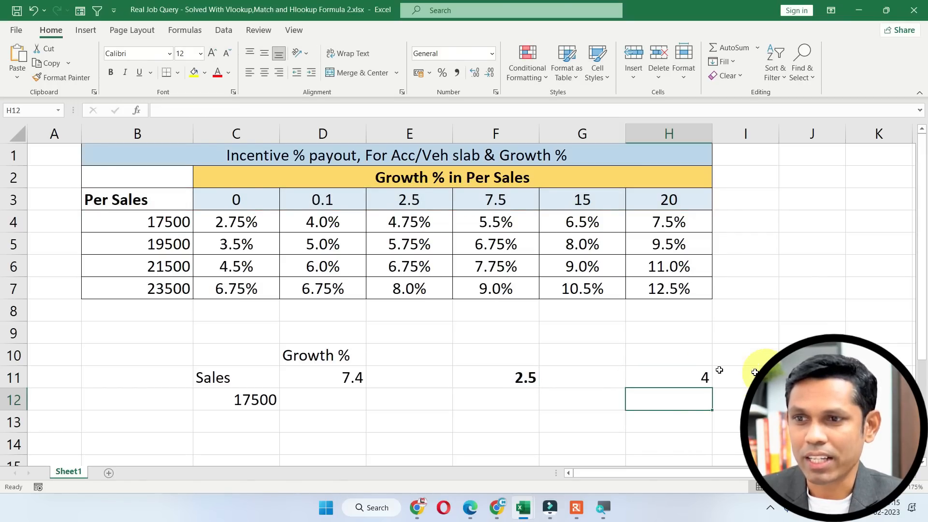
Verify the MATCH position in H11 by counting the table columns from B3:B7 through E3:E7 against F11.
click(682, 372)
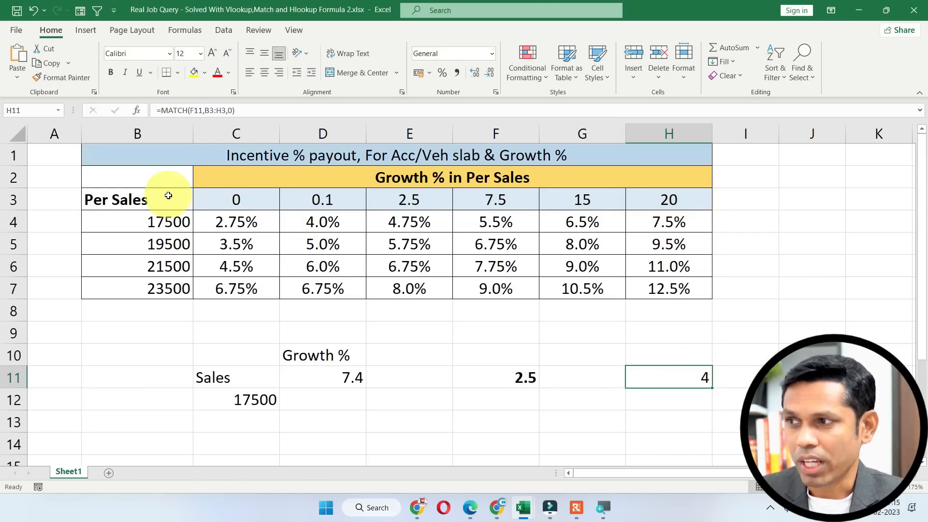
drag(168, 195, 166, 285)
drag(242, 203, 246, 290)
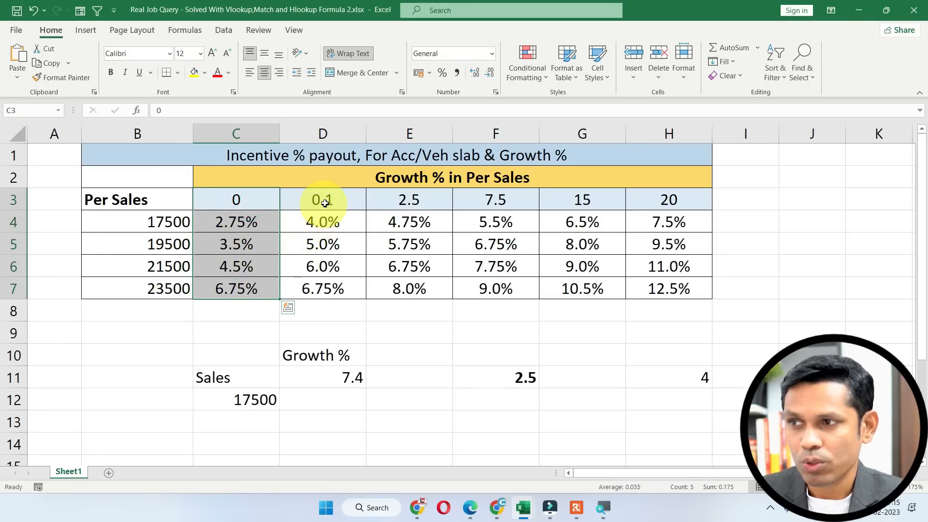
drag(325, 203, 324, 289)
drag(411, 198, 409, 285)
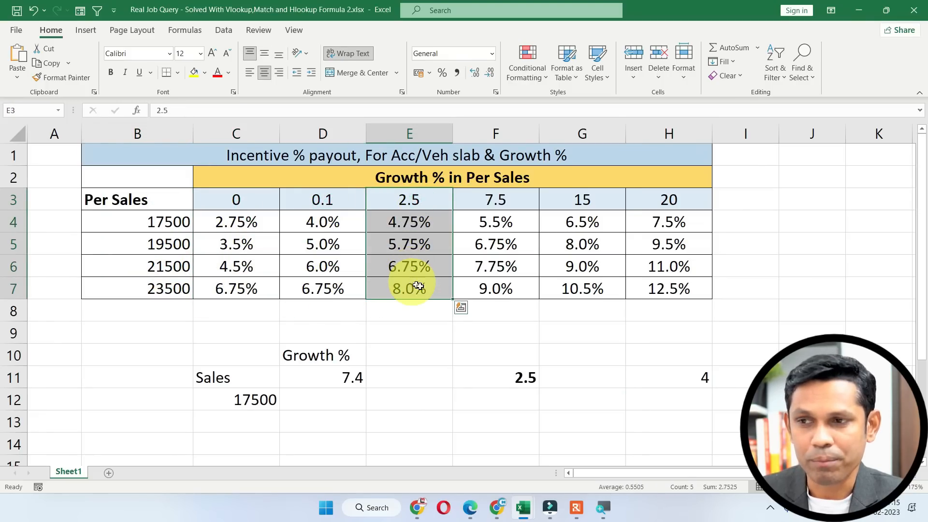
click(498, 377)
Set the growth value in D11 to 21 and check the HLOOKUP and MATCH results in F11 and H11.
click(338, 386)
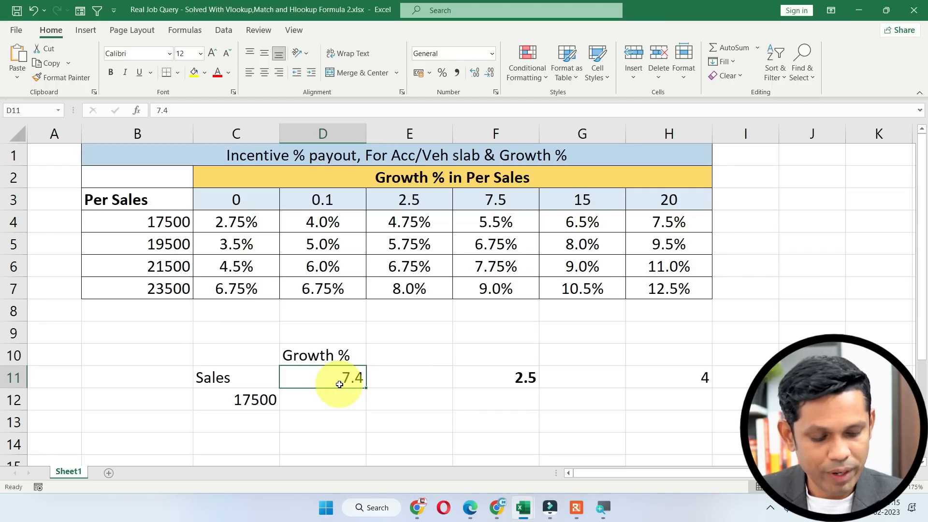
text(21)
key(Return)
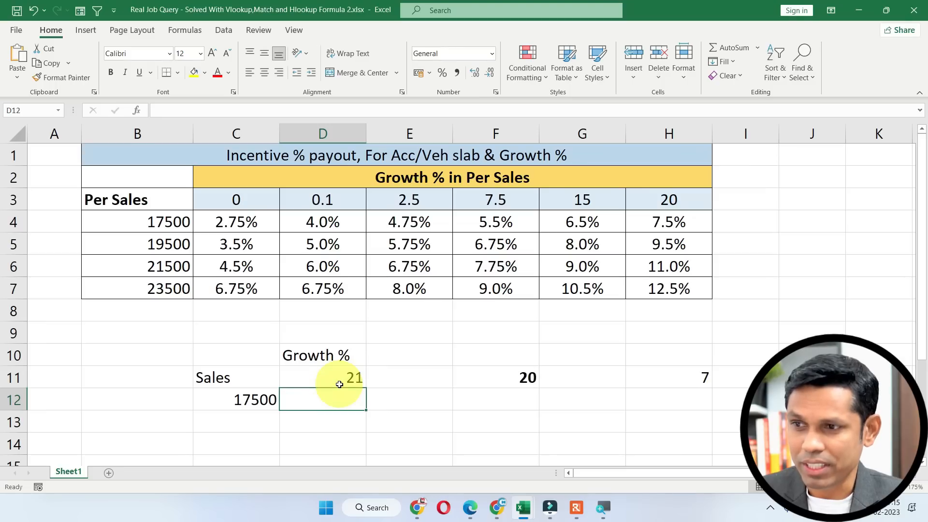
click(530, 382)
click(677, 382)
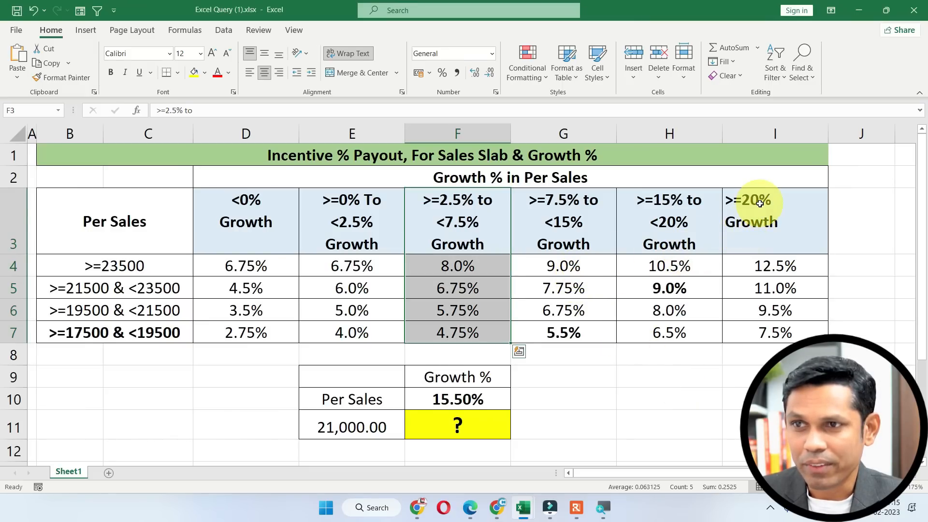
Compare the >=20% growth column in Excel Query (1).xlsx with slab column H3:H7 and the MATCH position in H11.
drag(760, 203, 759, 337)
click(779, 273)
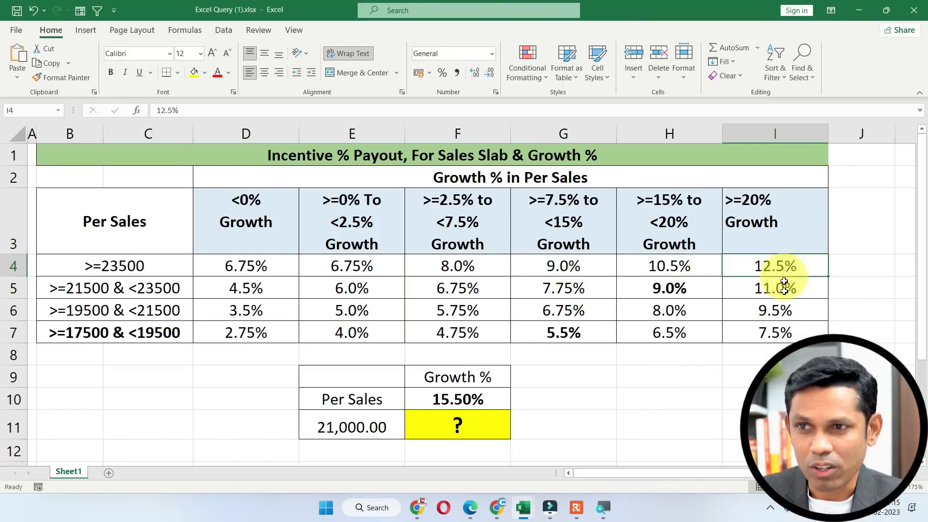
drag(784, 282, 774, 334)
click(763, 200)
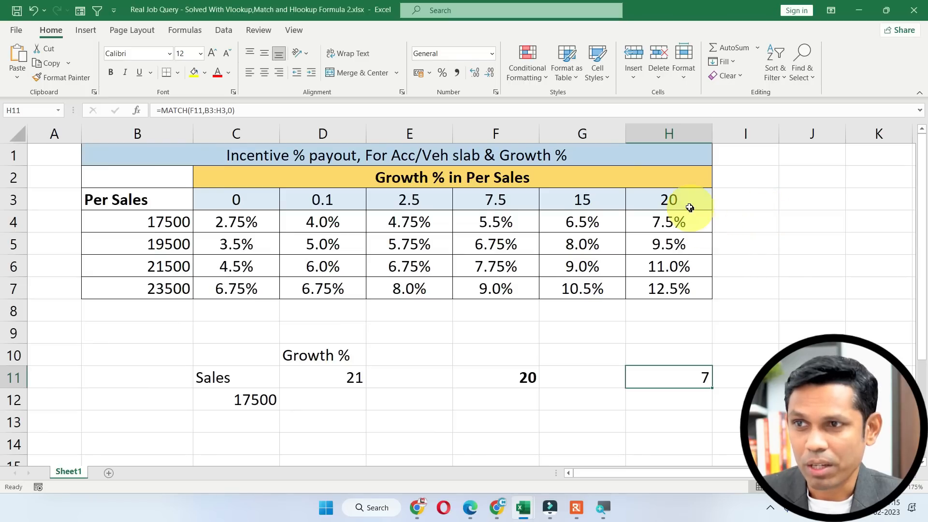
drag(689, 199, 673, 290)
click(673, 377)
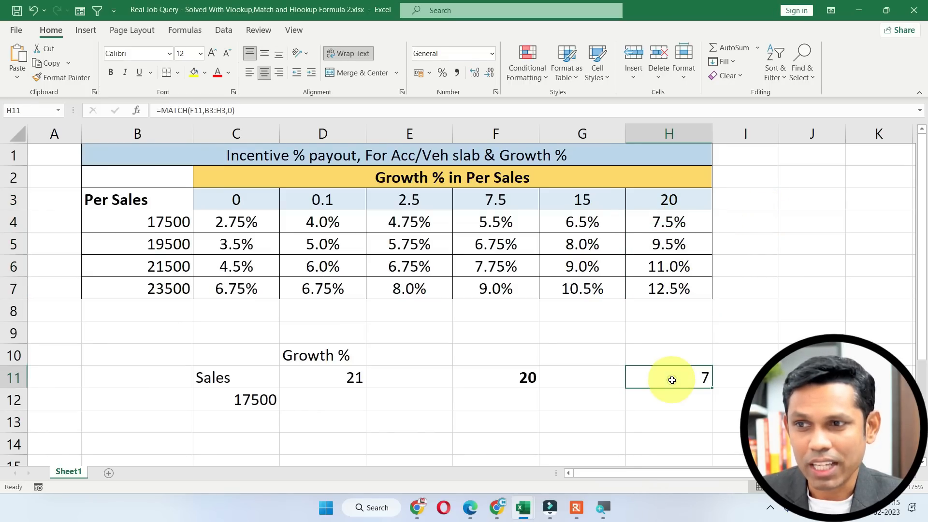
drag(676, 215, 673, 296)
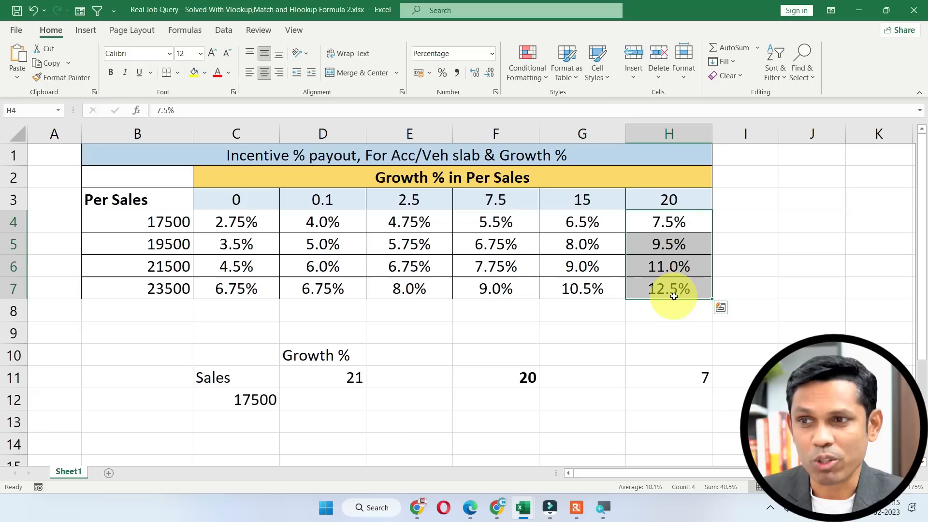
Inspect the MATCH formula in H11 and its F11 lookup reference, along with the growth value in D11, without editing.
double_click(683, 379)
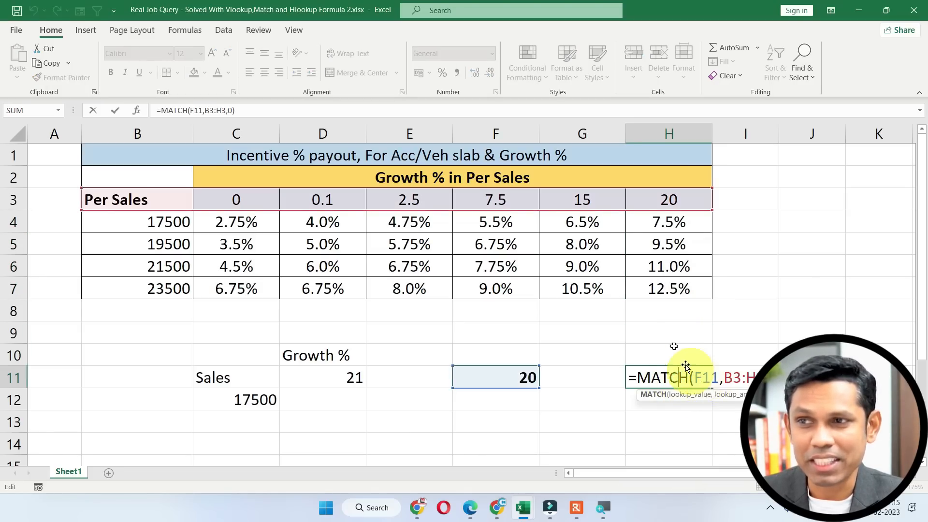
key(Escape)
click(334, 380)
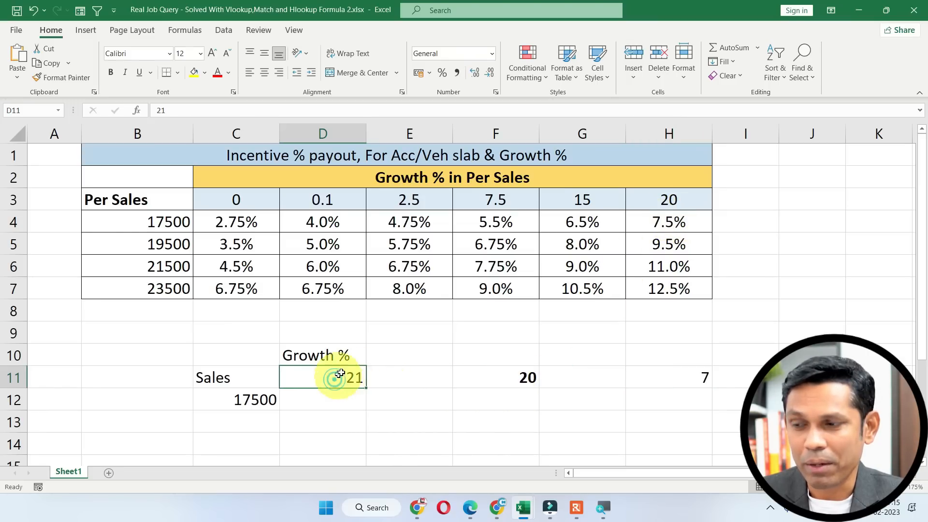
click(653, 376)
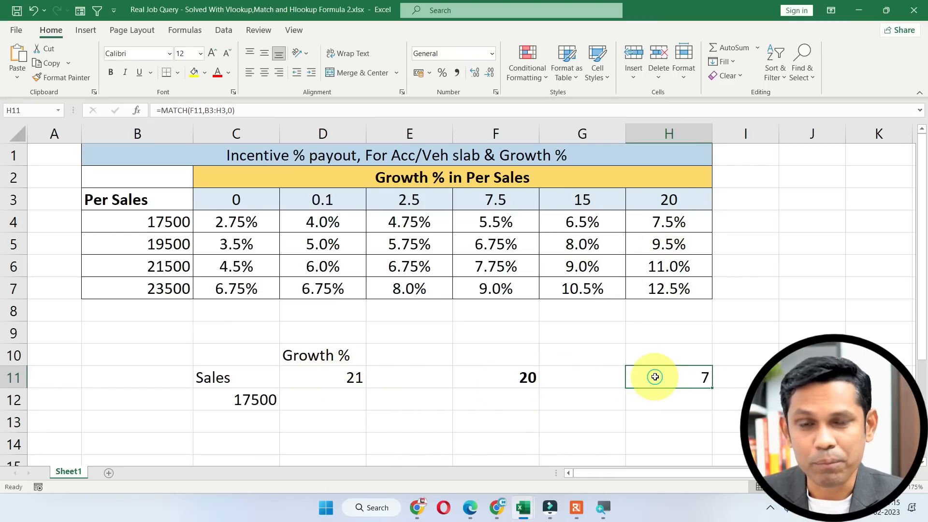
double_click(685, 379)
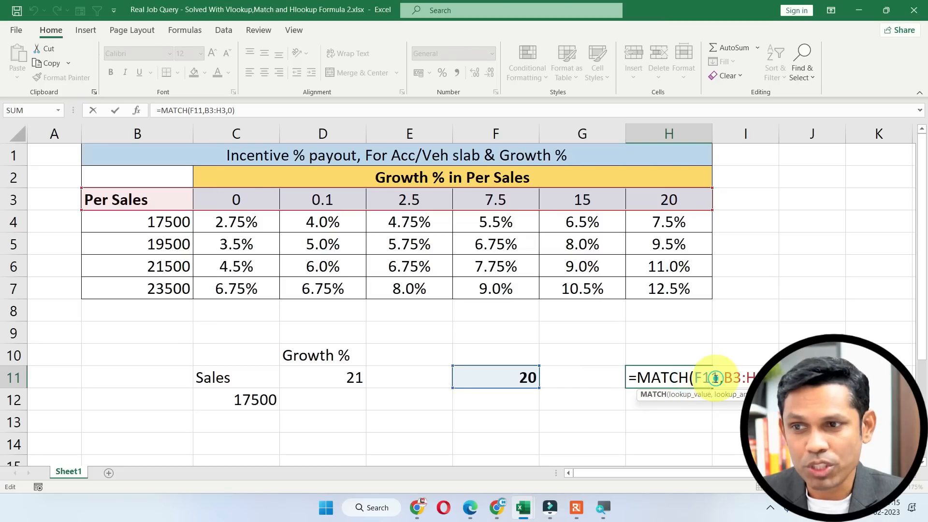
drag(697, 378, 698, 378)
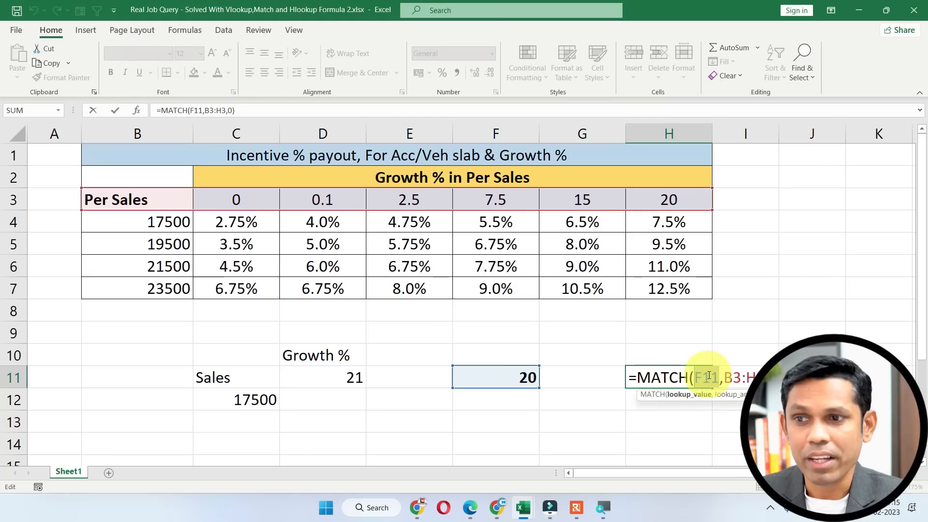
key(Escape)
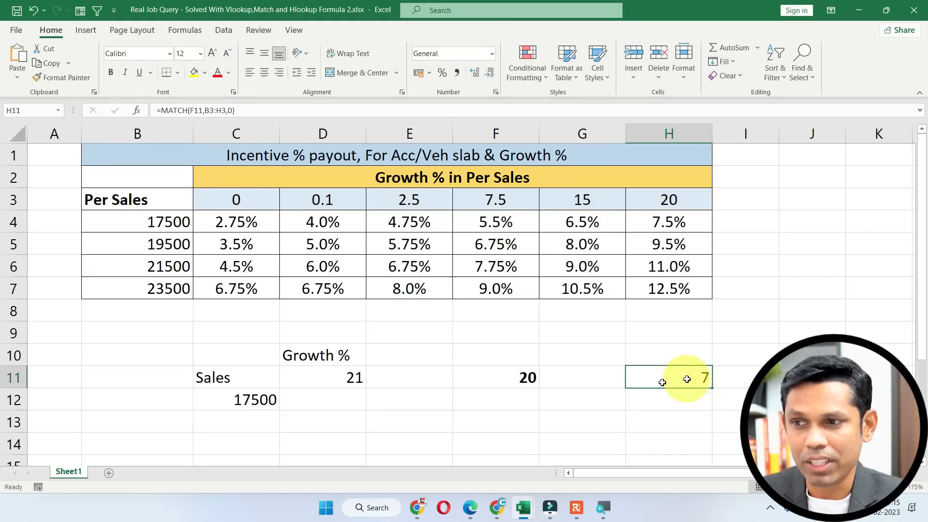
Copy the HLOOKUP expression from F11 without its equals sign and clear the cell.
double_click(527, 377)
drag(646, 380, 464, 381)
key(ctrl+c)
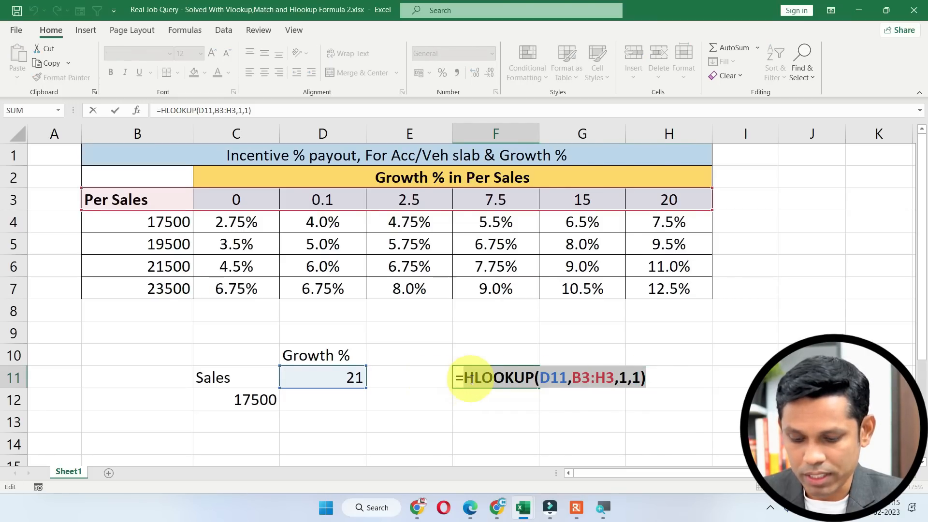
key(BackSpace)
key(BackSpace)
key(Return)
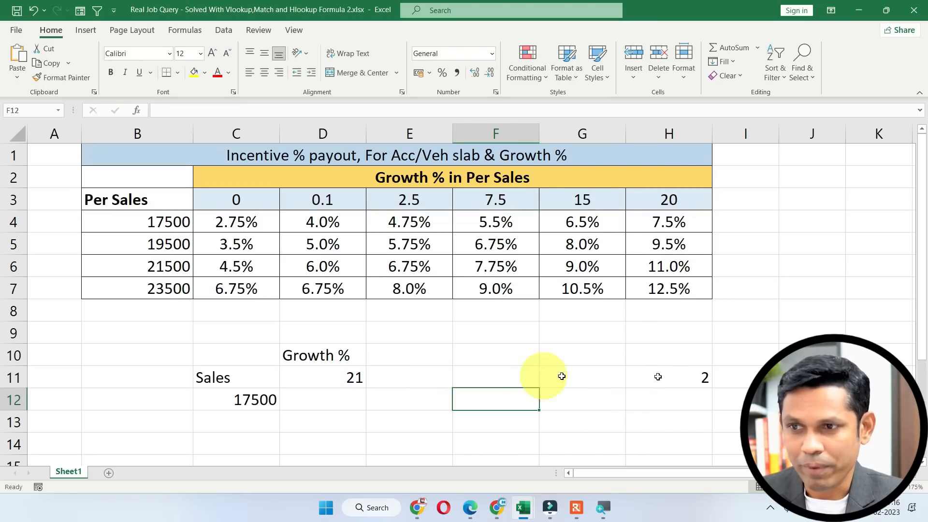
Replace the F11 reference in H11's MATCH formula with the copied expression HLOOKUP(D11,B3:H3,1,1).
click(672, 376)
double_click(673, 378)
drag(717, 378, 700, 377)
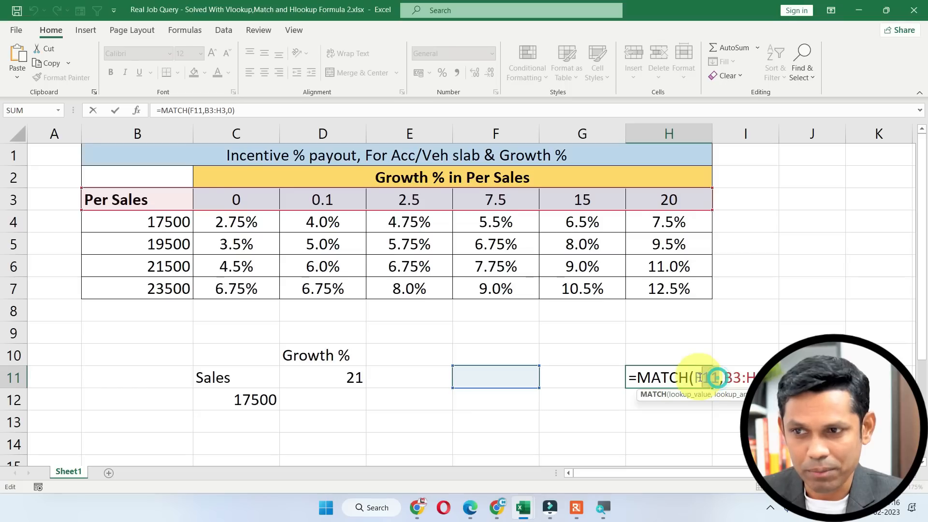
key(ctrl+v)
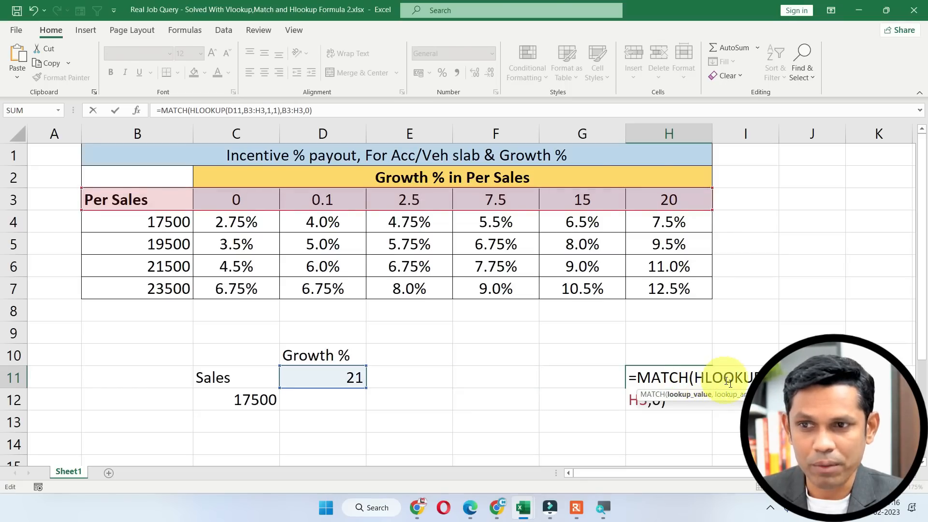
key(Return)
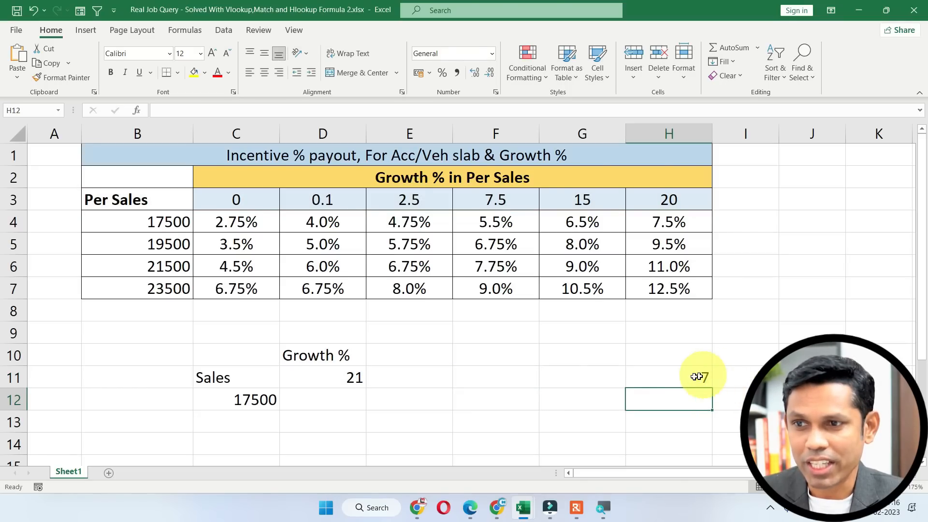
Evaluate the nested HLOOKUP inside H11's formula in place, restore the expression and leave the cell unchanged.
double_click(694, 378)
drag(711, 375, 768, 398)
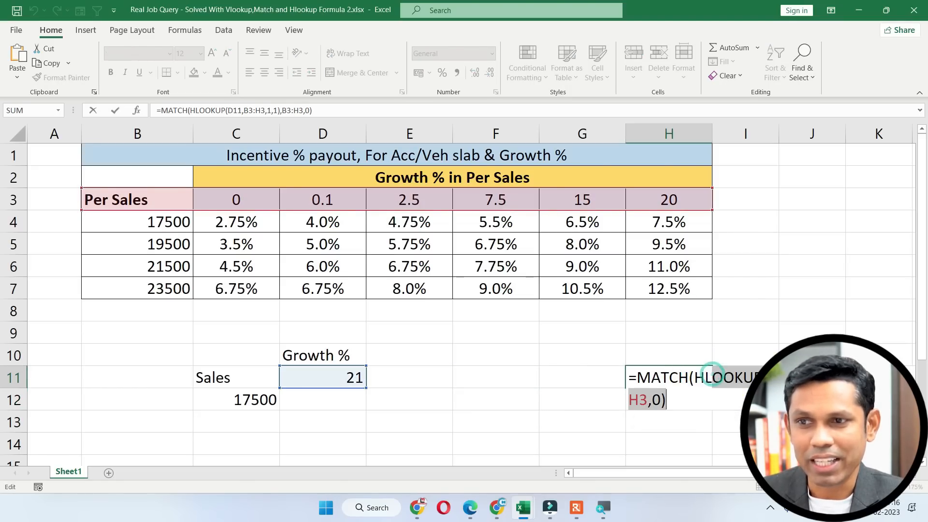
click(706, 389)
double_click(697, 376)
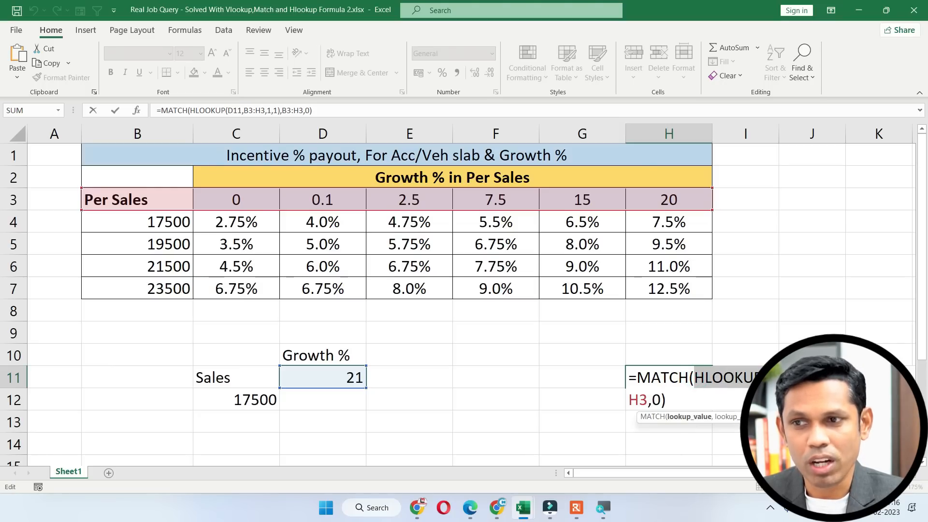
key(F9)
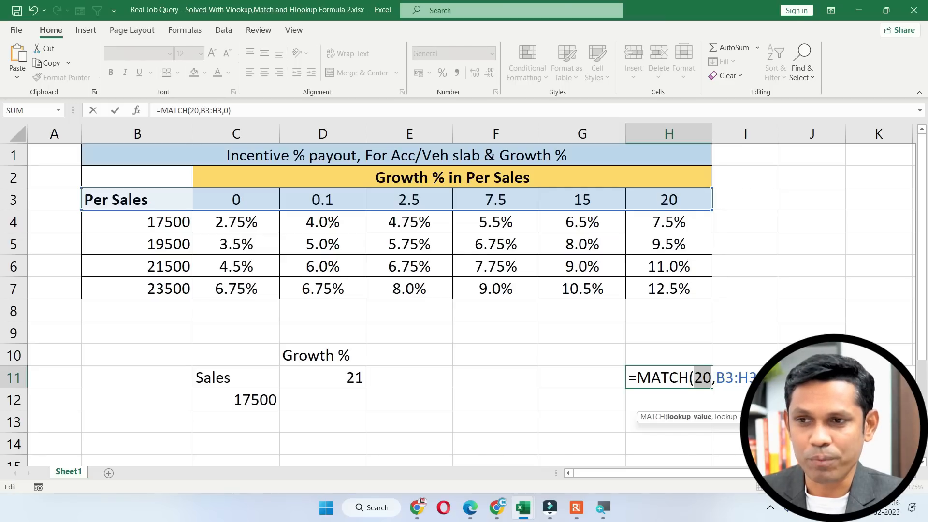
key(ctrl+z)
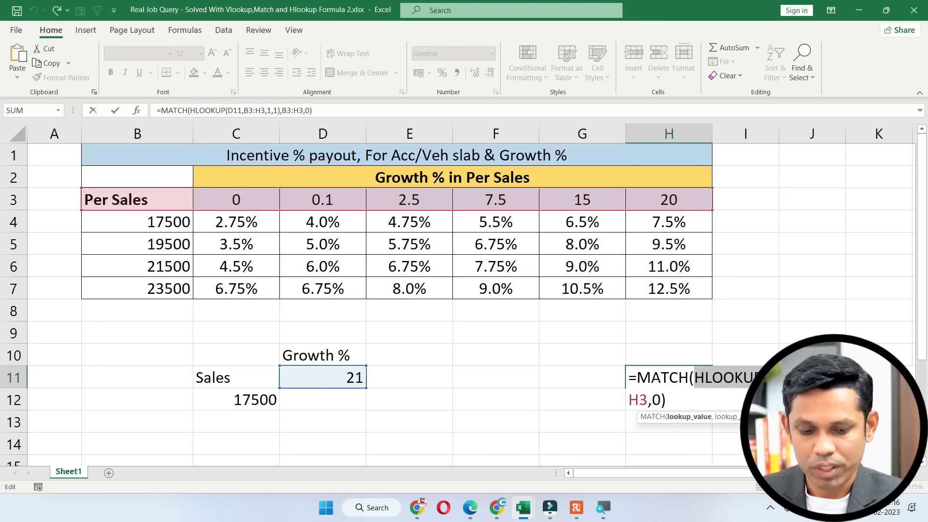
key(Escape)
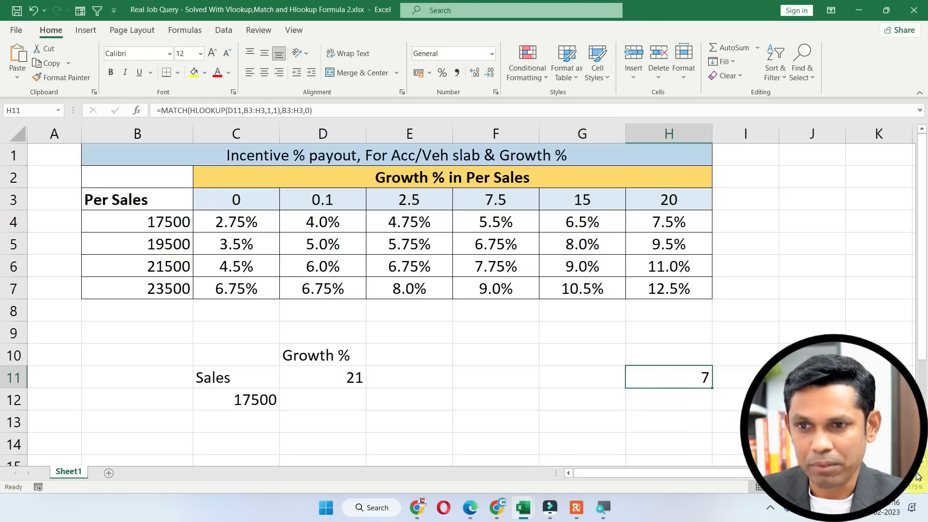
Toggle the HLOOKUP lookup value in H11's MATCH between its evaluated result and its expression several times, keeping the original formula.
scroll(464, 290, right, 2)
double_click(536, 376)
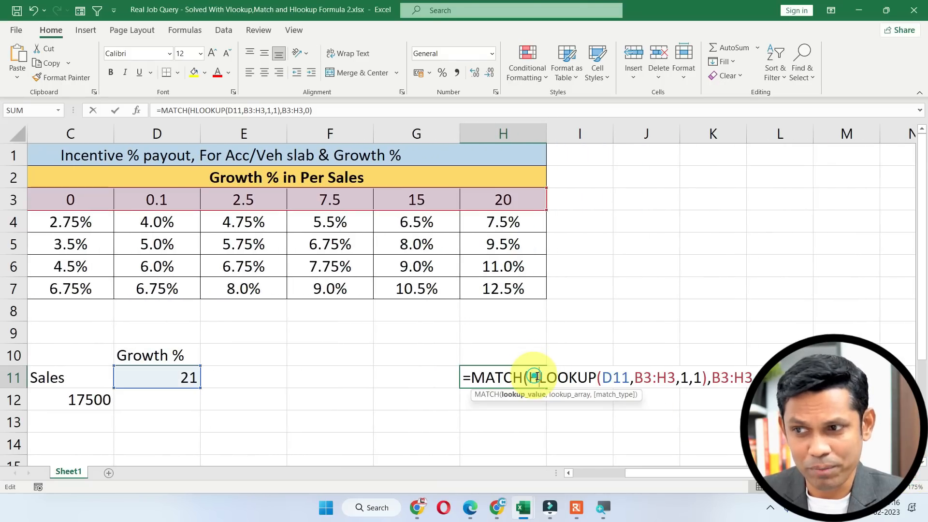
drag(532, 377, 707, 379)
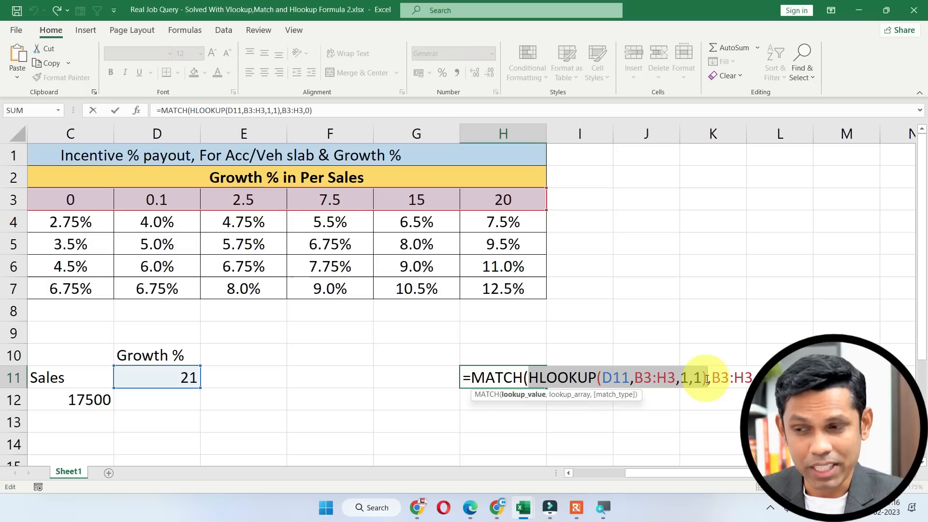
key(F9)
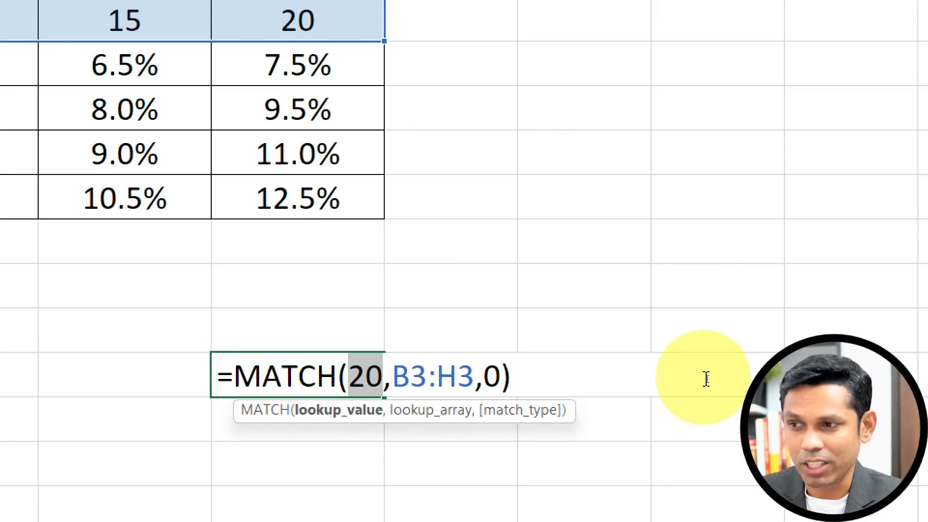
key(ctrl+z)
key(F9)
key(ctrl+z)
key(F9)
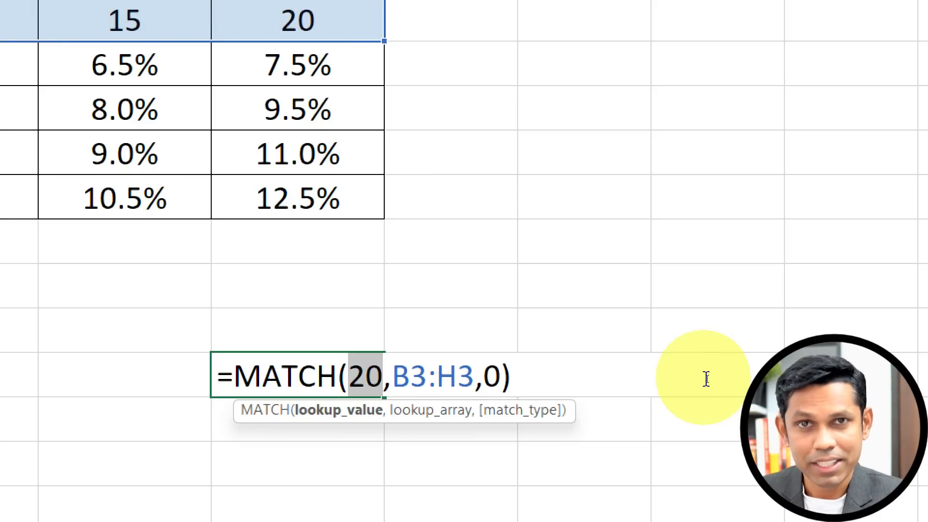
key(ctrl+z)
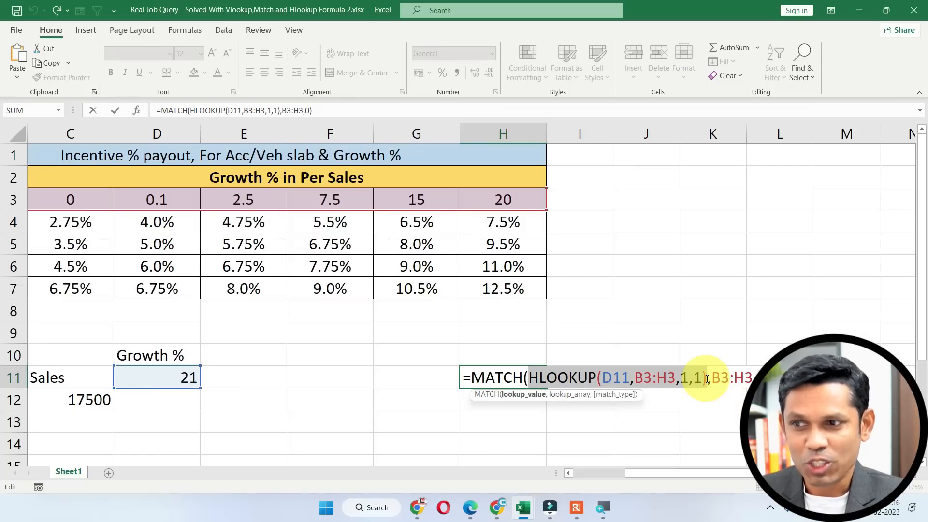
key(Return)
double_click(515, 372)
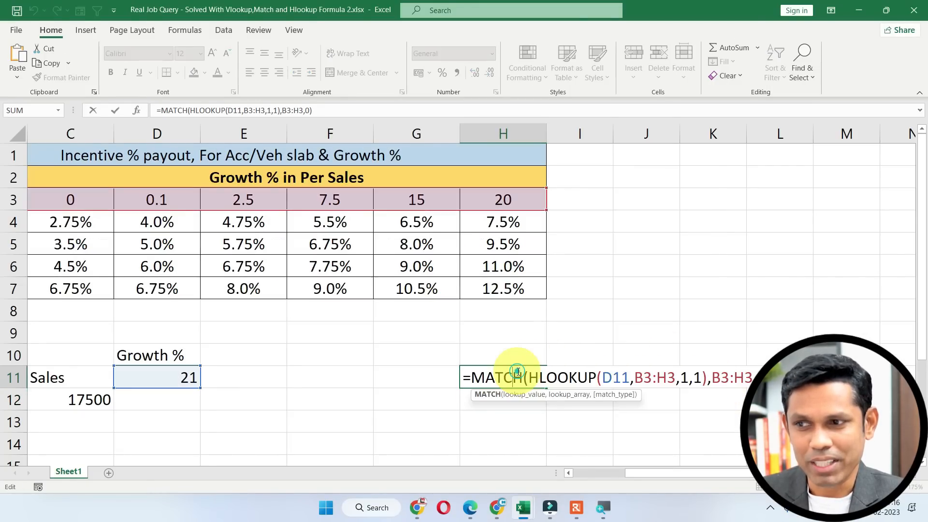
key(Escape)
Set the growth value in D11 to 0.1 and check H11's position against slab columns B3:B7, C3:C7 and D3:D7.
click(161, 378)
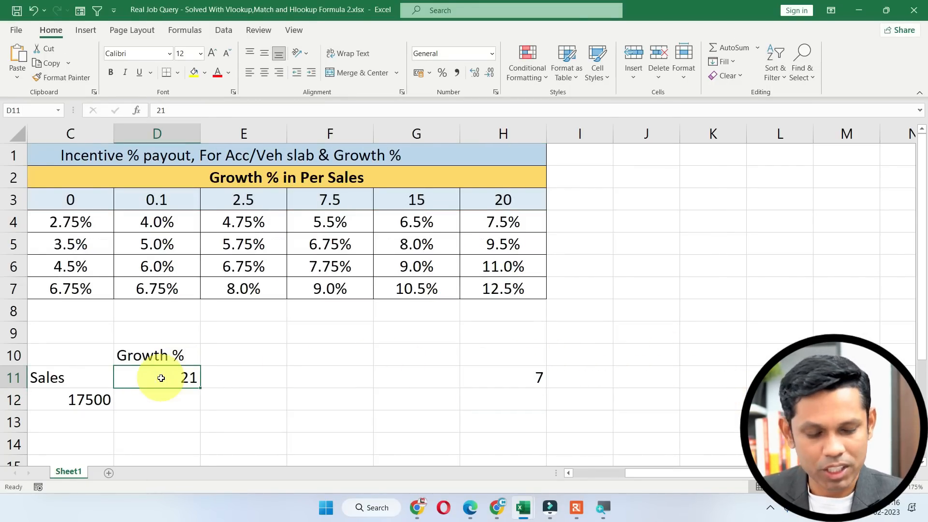
text(0.)
key(Return)
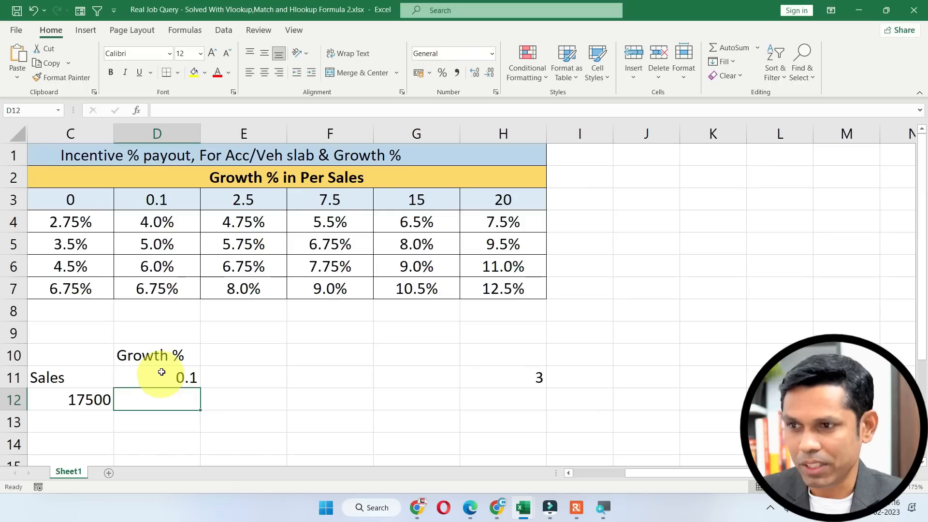
click(185, 372)
click(506, 369)
drag(72, 334, 44, 328)
drag(140, 199, 159, 288)
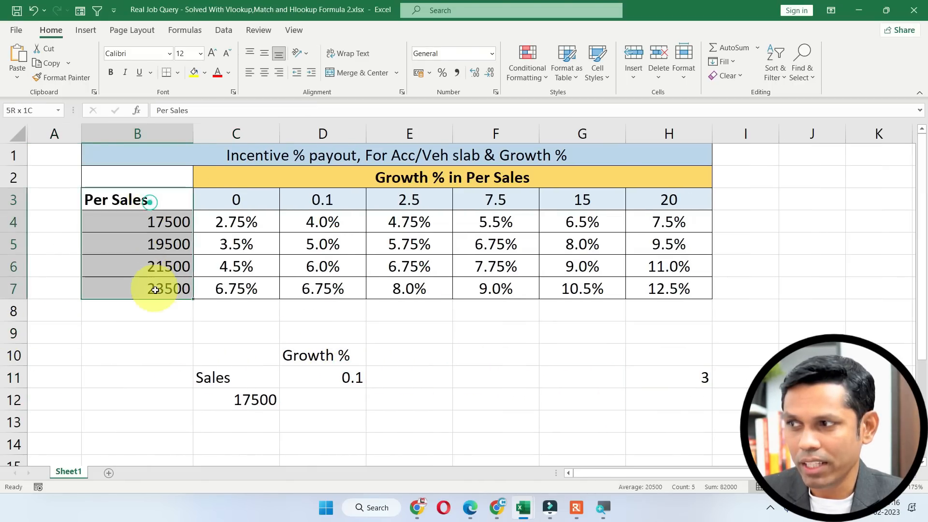
drag(247, 195, 261, 288)
drag(321, 201, 329, 285)
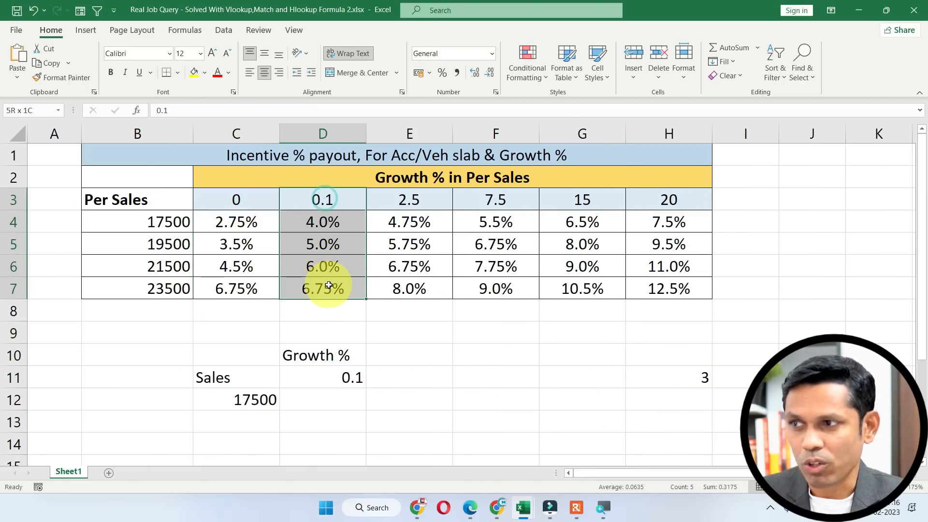
Set the growth value in D11 to 0.2.
click(339, 387)
double_click(338, 387)
key(BackSpace)
text(2)
key(Return)
Set the growth value in D11 to 2.4 and compare the MATCH position with the 0.1 growth column.
click(343, 387)
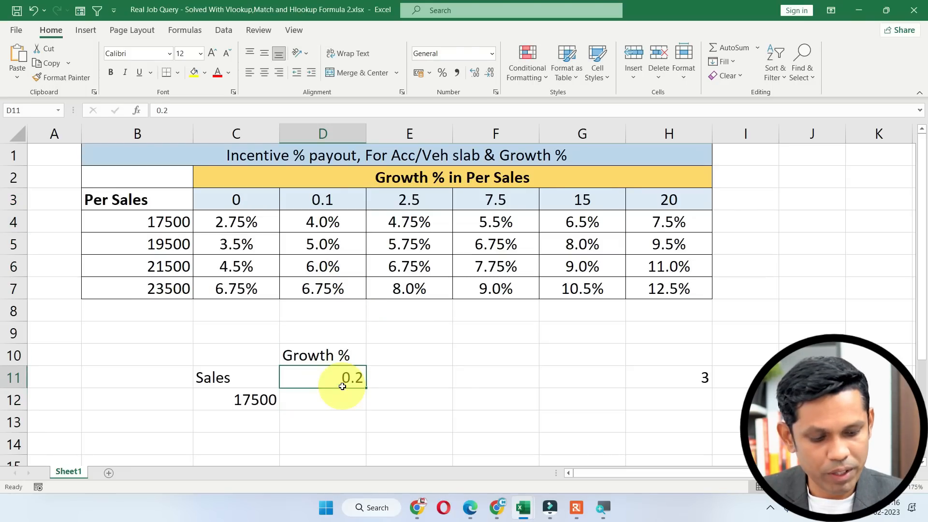
text(0)
key(Escape)
text(2.)
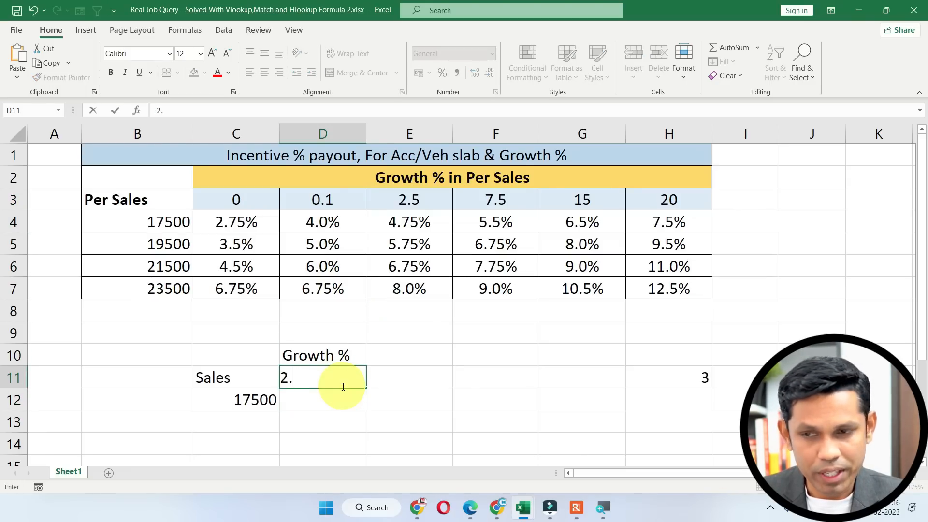
text(4)
key(Return)
click(338, 377)
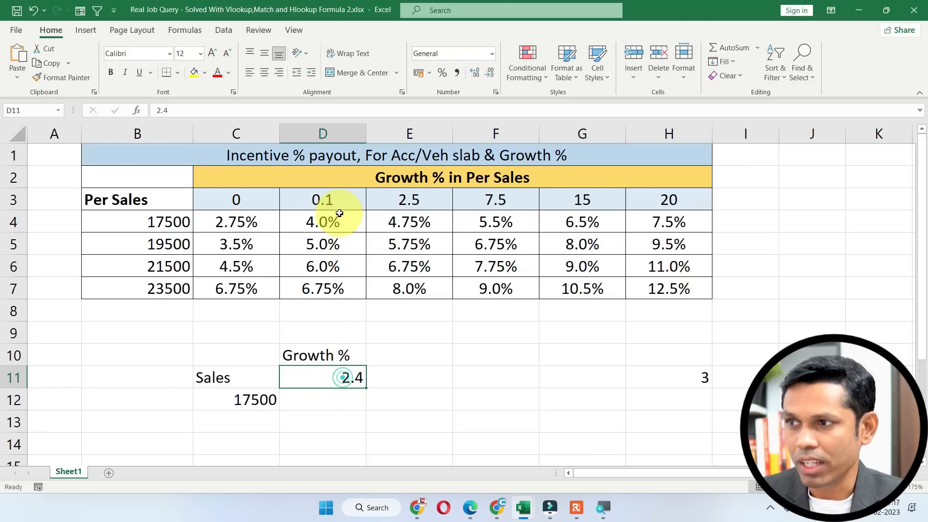
click(337, 208)
drag(337, 212, 343, 288)
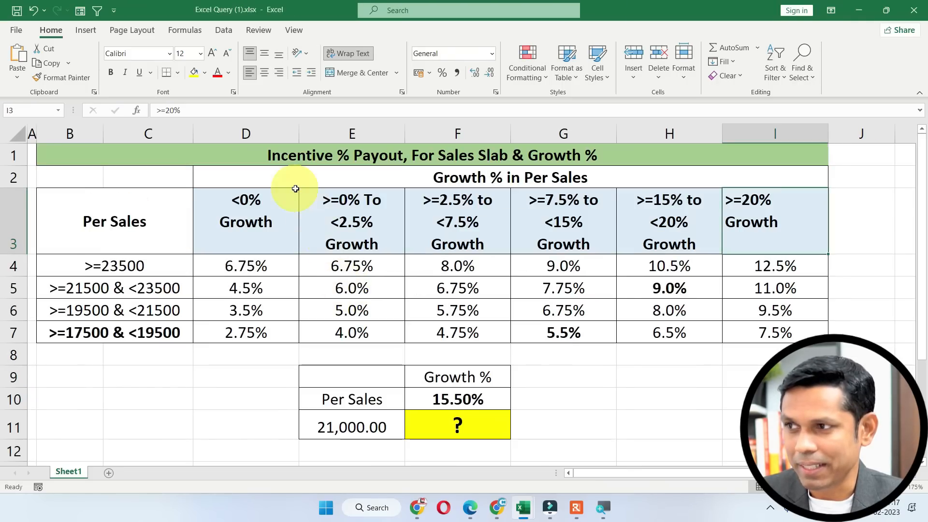
Examine the growth range header in E3 of Excel Query (1).xlsx.
click(346, 208)
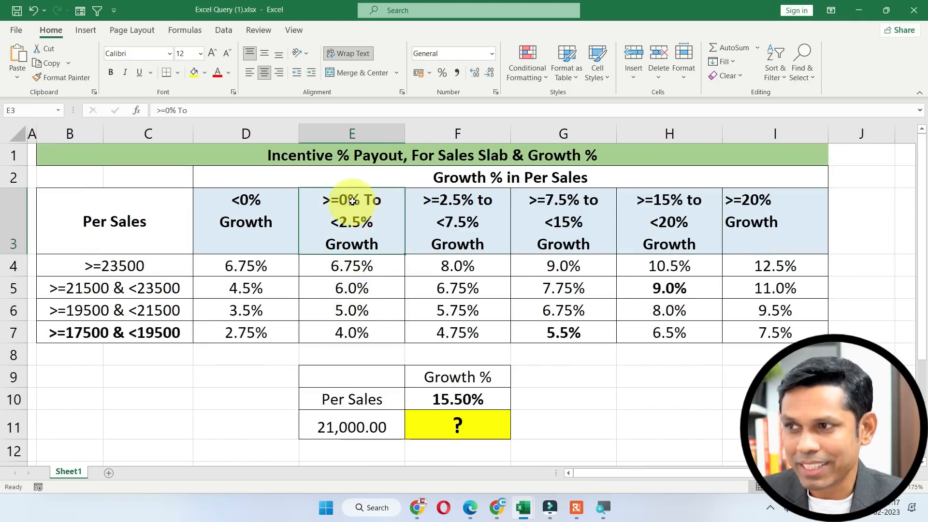
drag(324, 205, 321, 196)
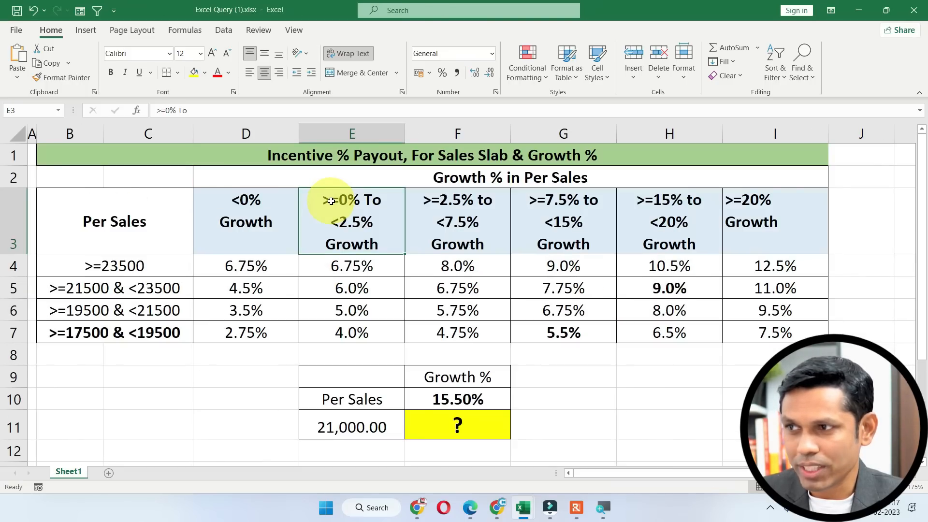
drag(331, 201, 349, 212)
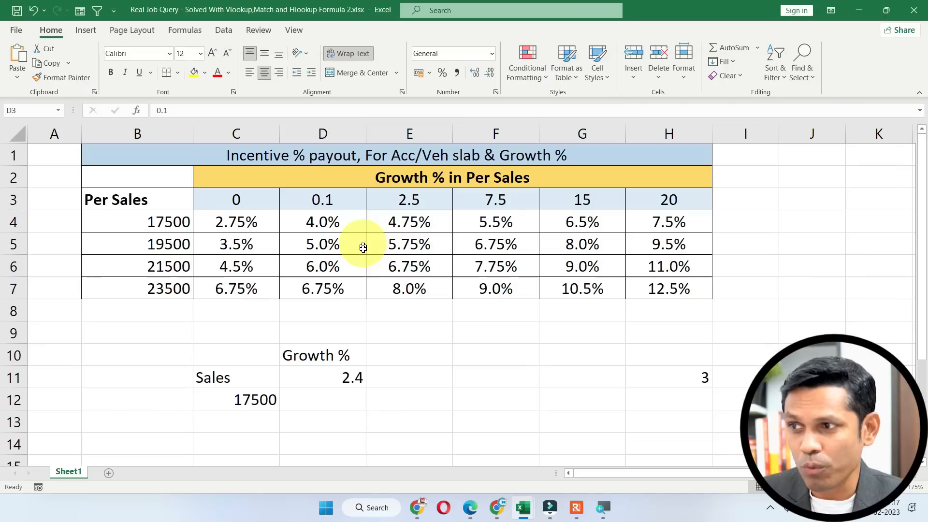
Set the growth value in D11 back to 0.1 and check the MATCH position in H11.
click(363, 377)
double_click(362, 378)
key(BackSpace)
key(BackSpace)
key(BackSpace)
text(0.1)
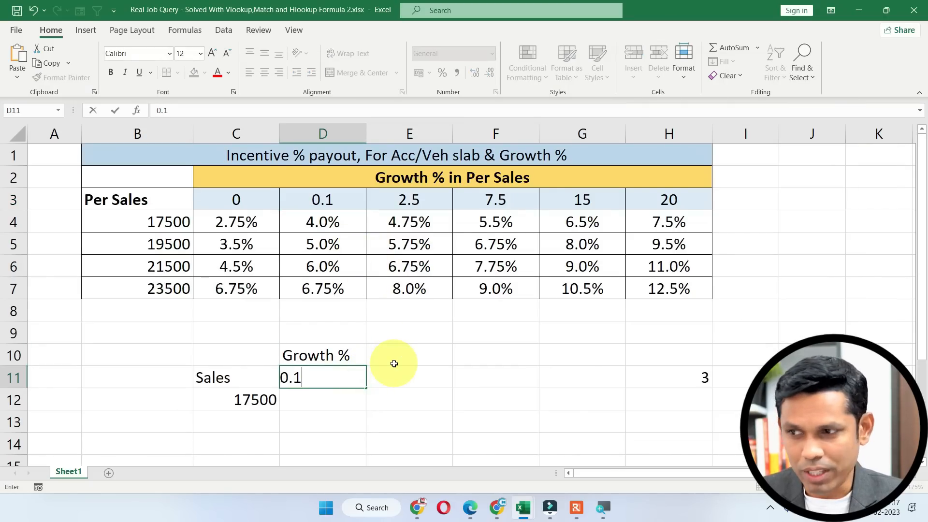
key(Return)
click(646, 375)
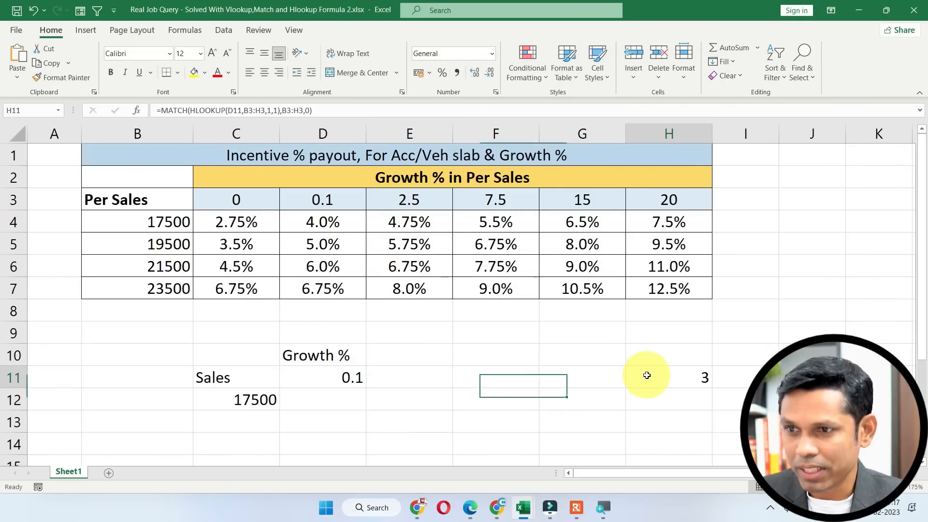
Test the growth value in D11 with 2.4 and 2.5 in turn.
click(334, 376)
text(2.4)
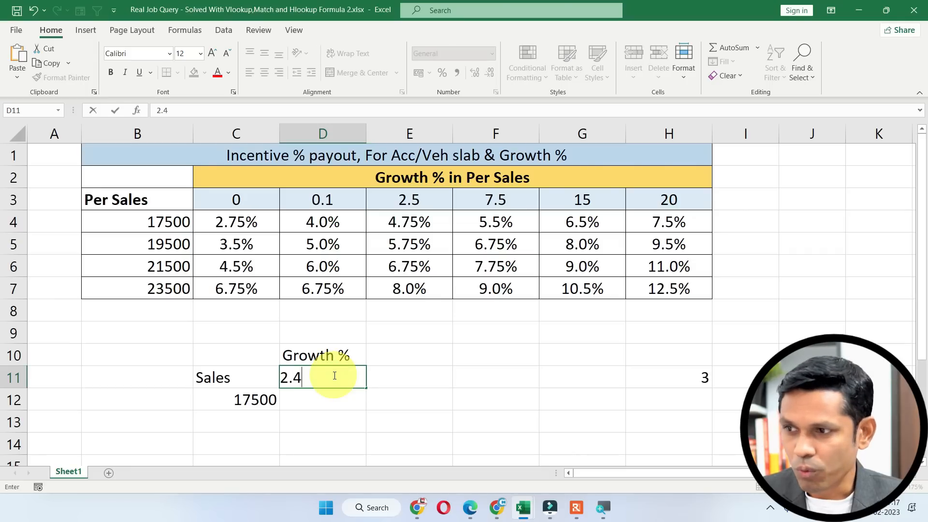
key(Return)
double_click(333, 376)
key(BackSpace)
text(5)
key(Return)
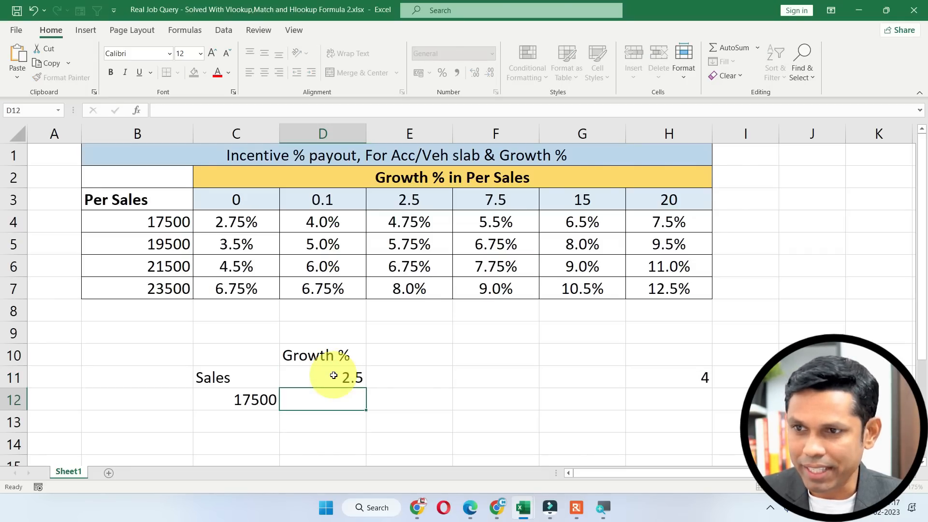
Compare growth column F3:F7 in Excel Query (1).xlsx with the MATCH position in H11, closing the Research pane.
alt+click(659, 378)
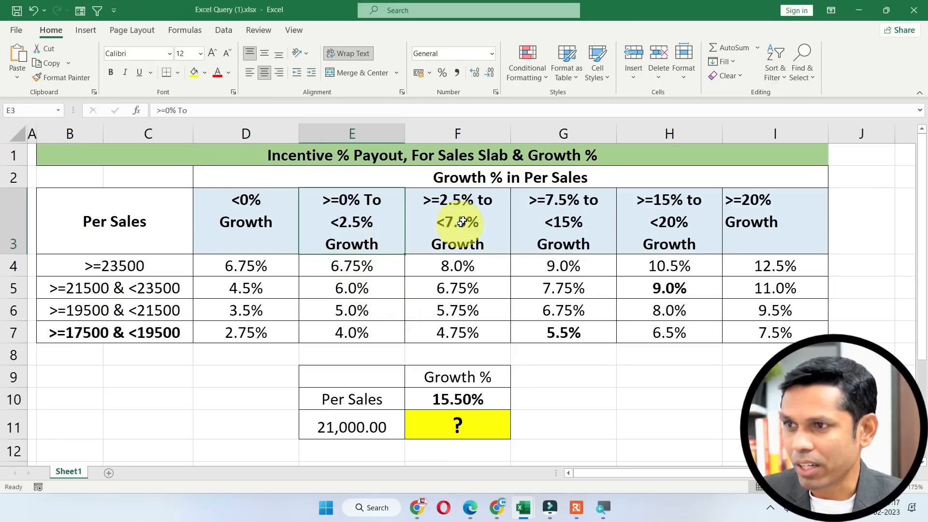
drag(468, 204, 461, 335)
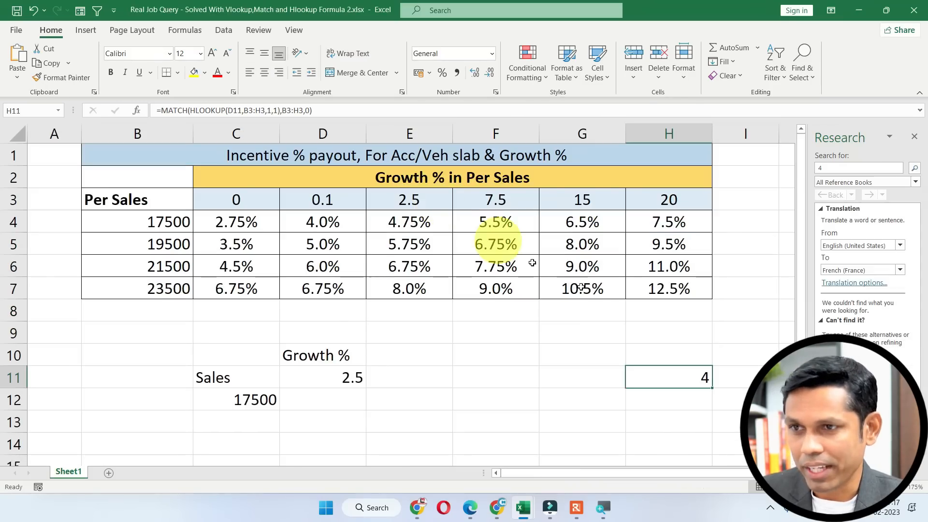
click(562, 353)
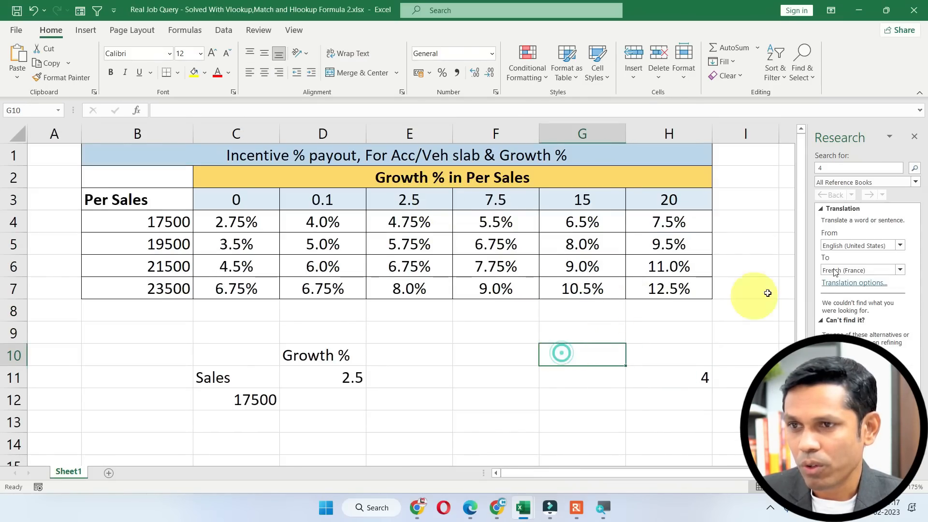
click(914, 137)
click(668, 369)
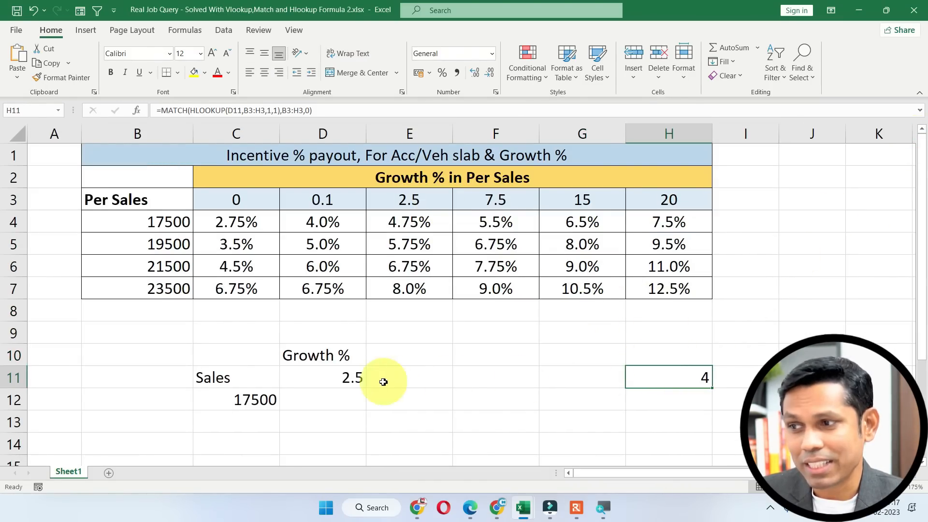
Set the growth value in D11 to 0 and compare the MATCH position with slab columns B3:B7 and C3:C7.
click(360, 380)
double_click(360, 381)
key(BackSpace)
key(BackSpace)
key(BackSpace)
text(0)
key(Return)
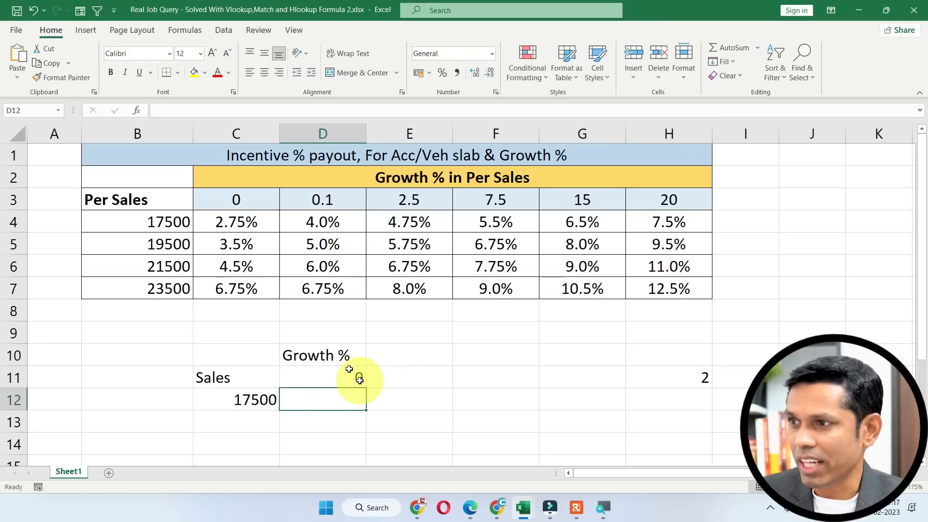
drag(235, 201, 235, 290)
drag(136, 202, 141, 289)
drag(219, 199, 223, 281)
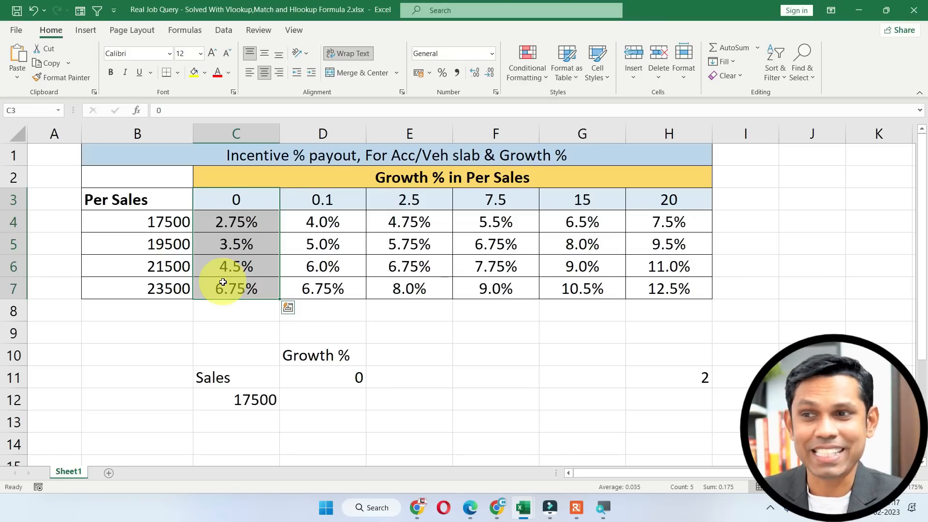
Review the nested MATCH and HLOOKUP formula in H11 without changing it.
double_click(704, 377)
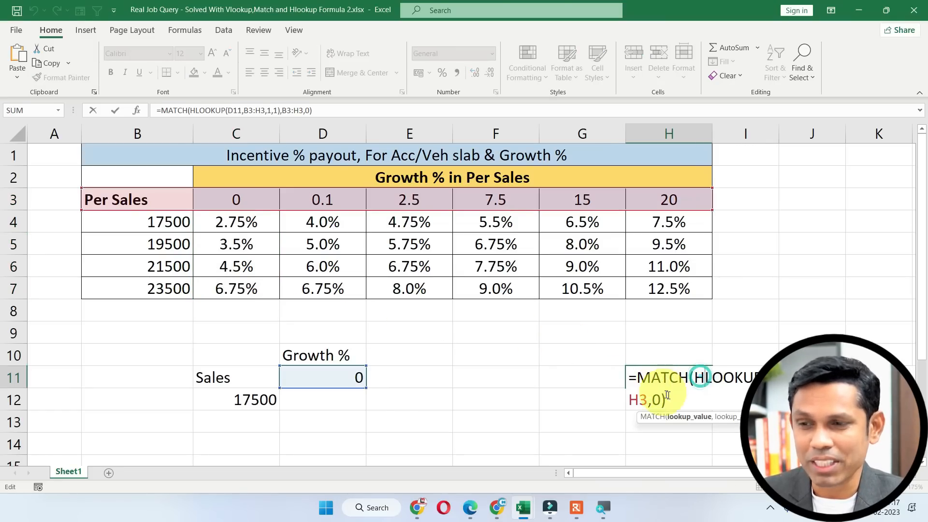
drag(669, 402, 623, 381)
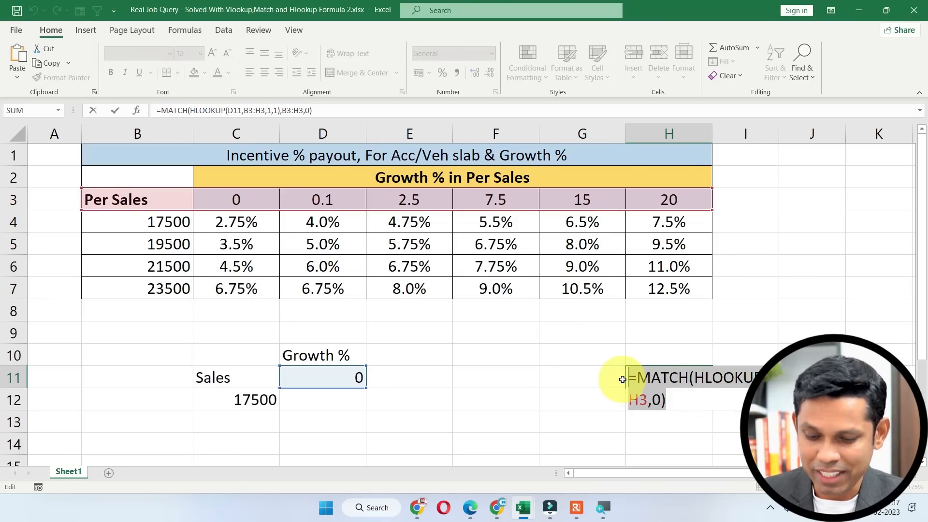
click(667, 378)
key(Escape)
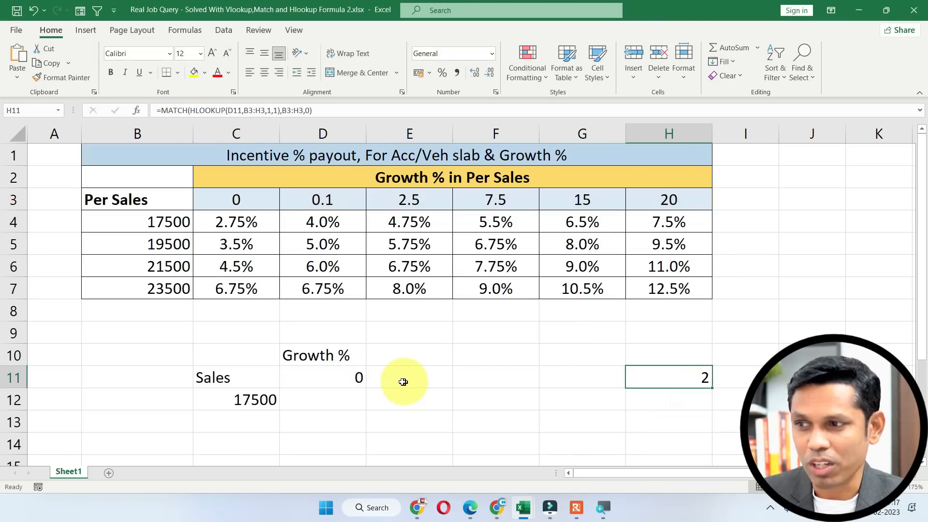
click(332, 401)
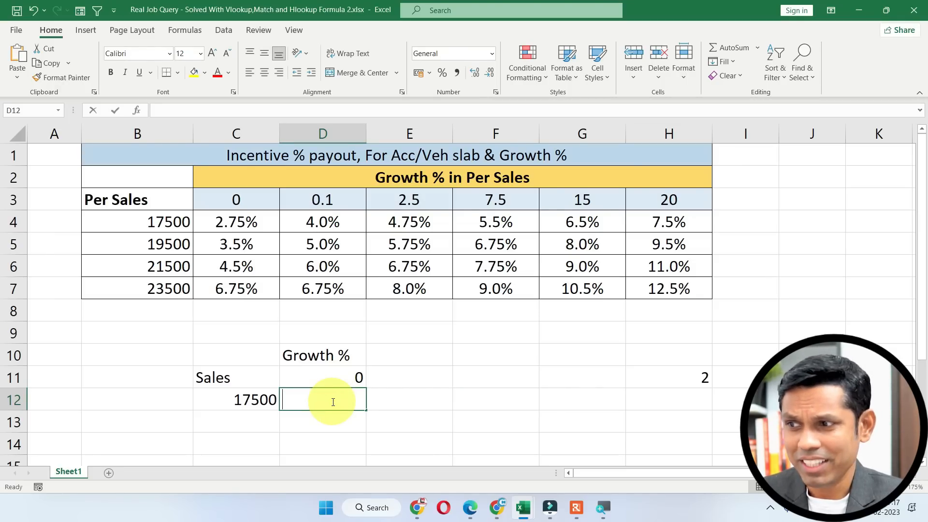
text(=vlo)
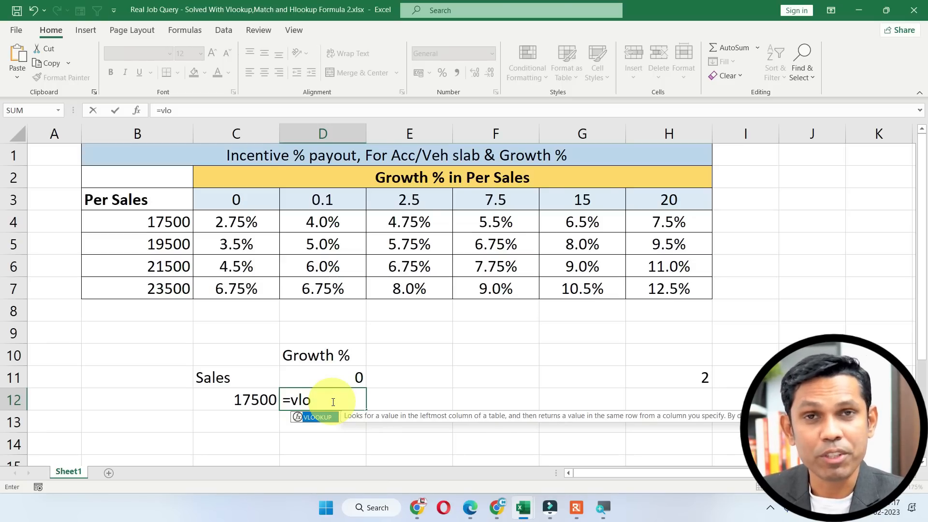
key(Tab)
key(Escape)
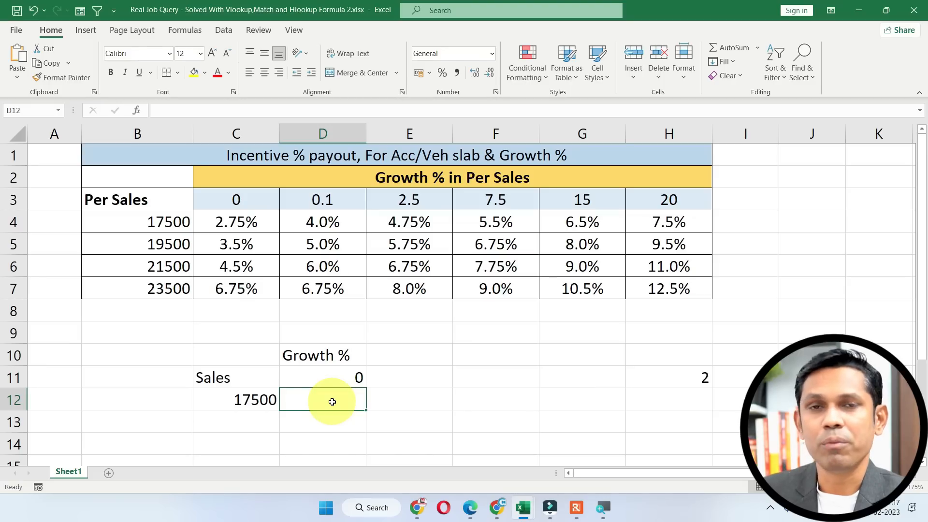
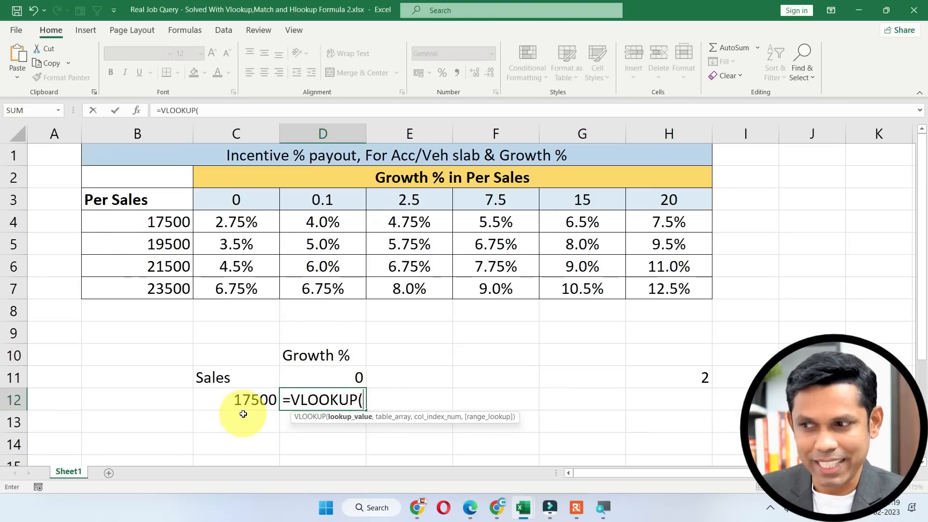
Enter =VLOOKUP(C12,B3:H7,1,1) in D12 to look up the sales value in the slab table.
click(234, 400)
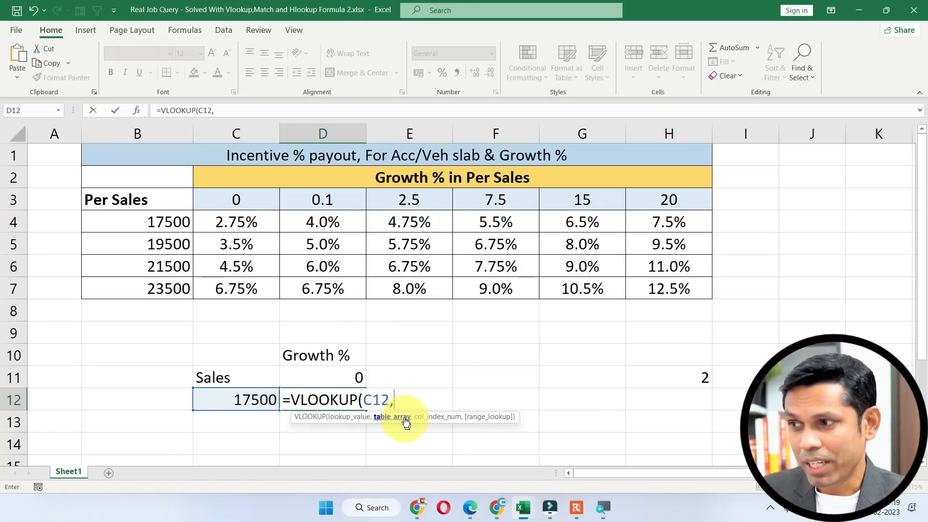
drag(142, 199, 667, 289)
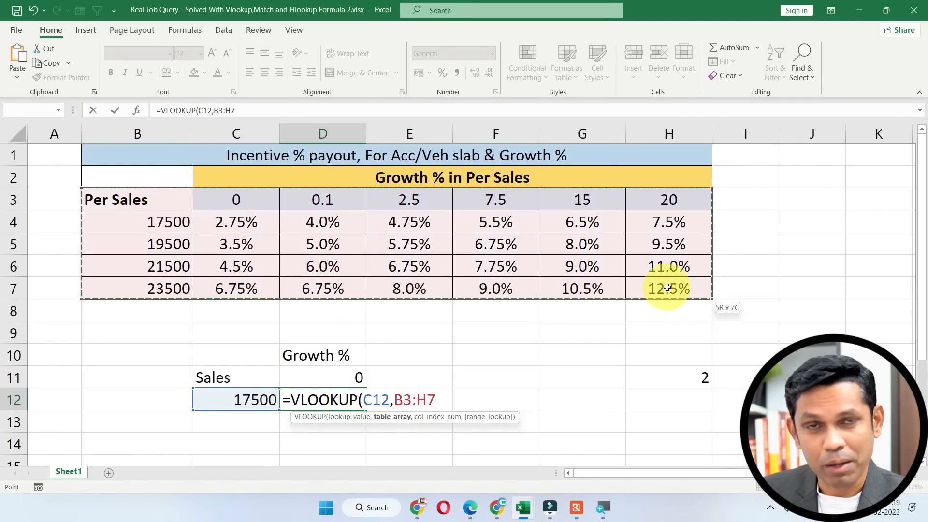
click(396, 399)
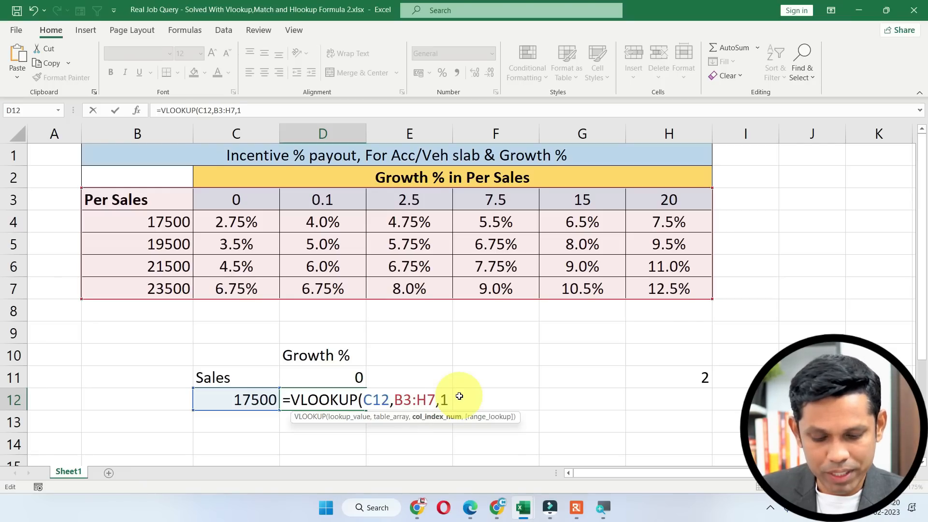
text(,1)
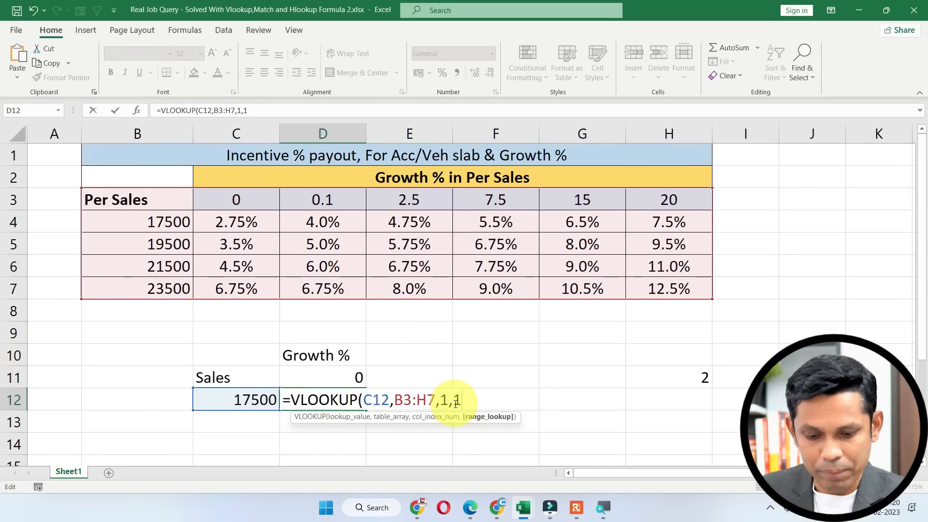
text())
key(Return)
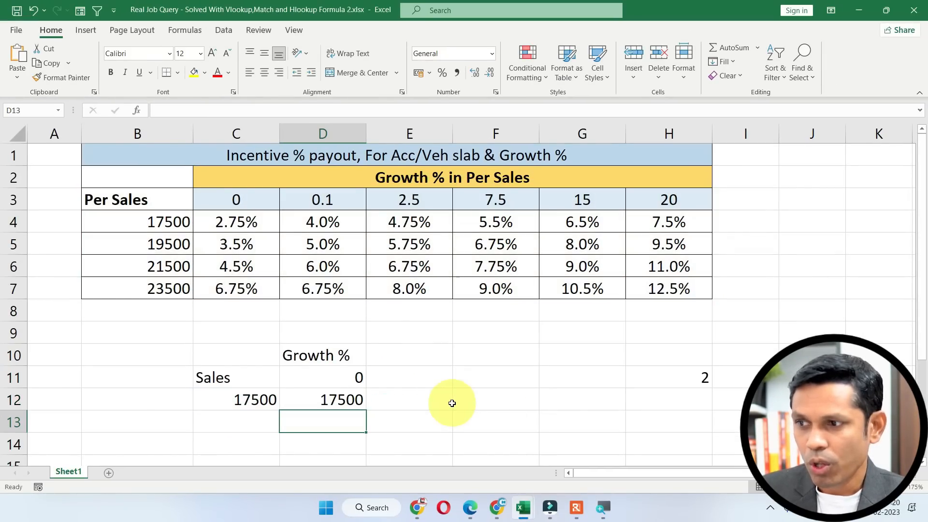
Set the column index of the VLOOKUP in D12 to 2, keeping 1 as the range lookup argument.
click(249, 398)
click(326, 399)
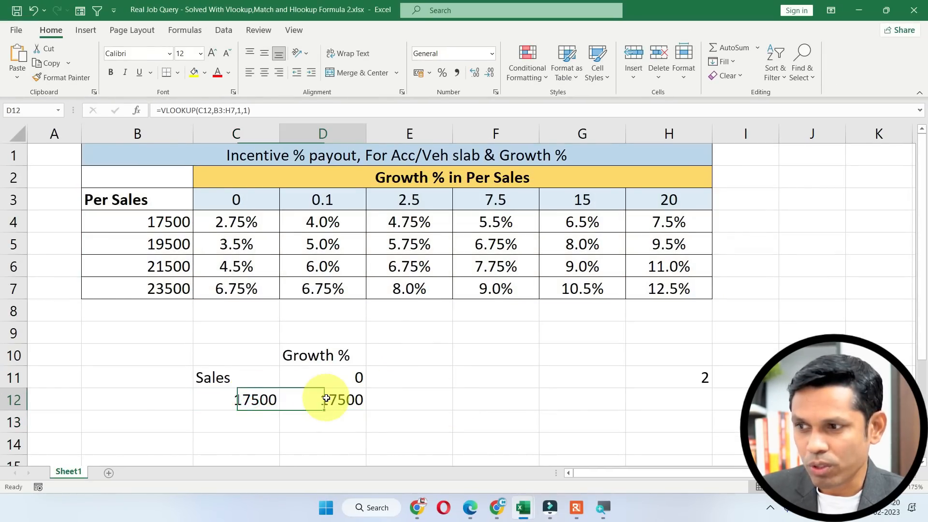
double_click(326, 399)
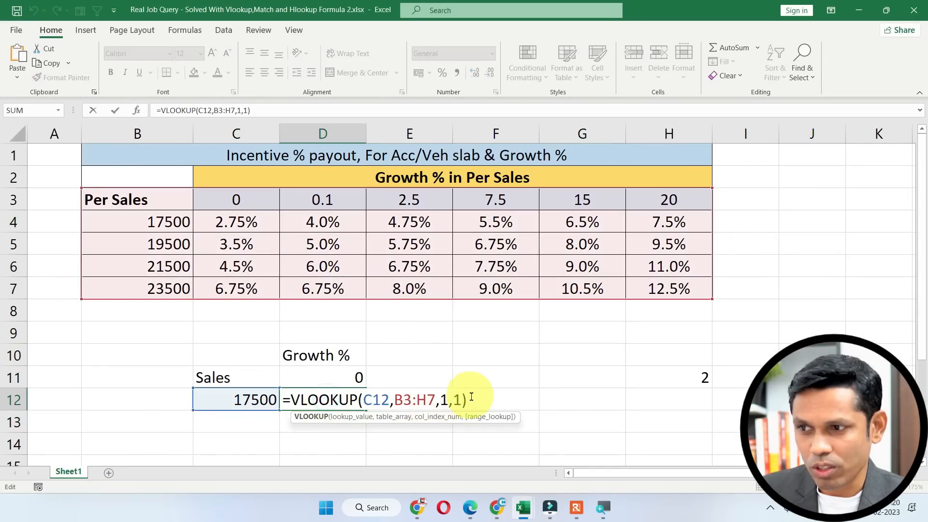
click(458, 399)
key(BackSpace)
text(2)
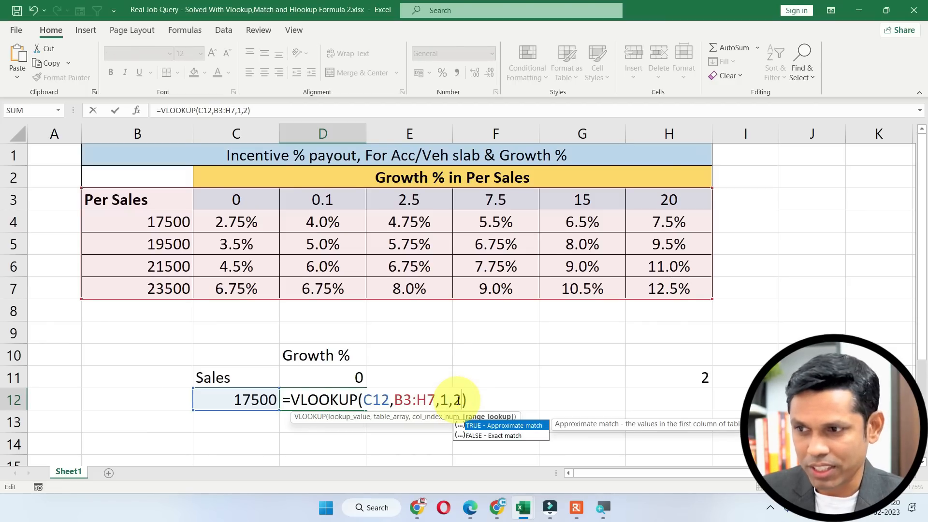
key(ctrl+z)
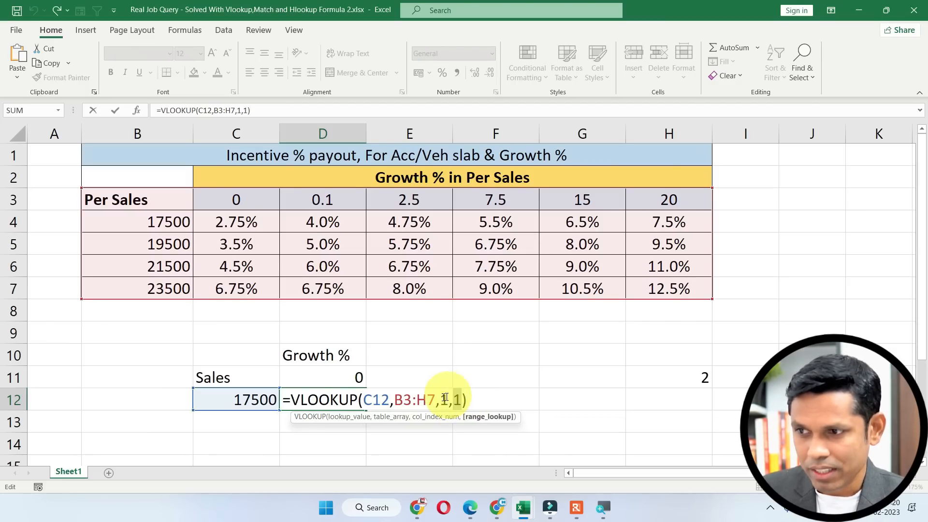
click(445, 399)
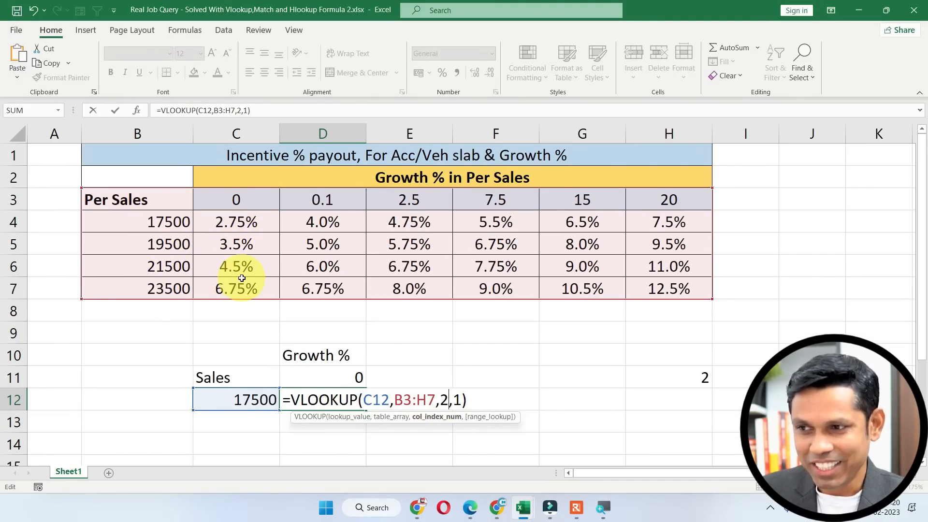
key(Return)
Format the payout in D12 as a percentage with two decimal places.
click(321, 400)
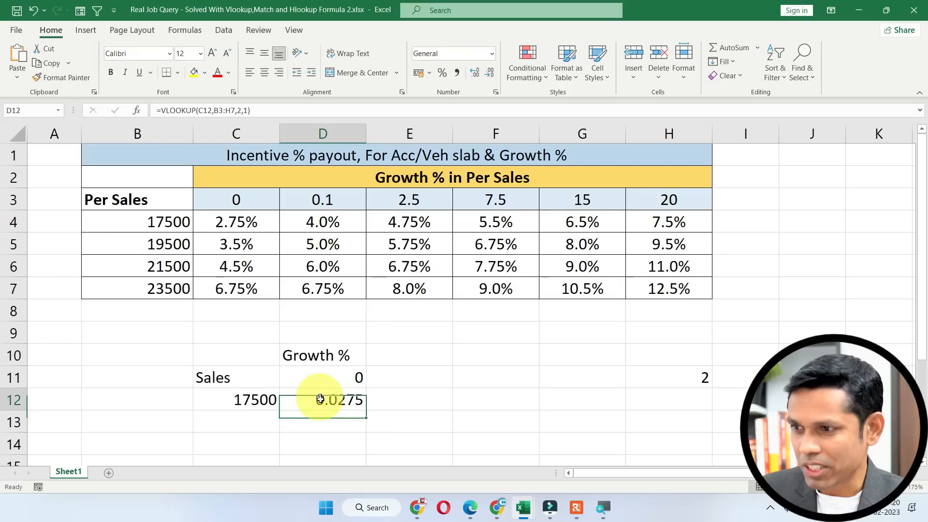
click(440, 77)
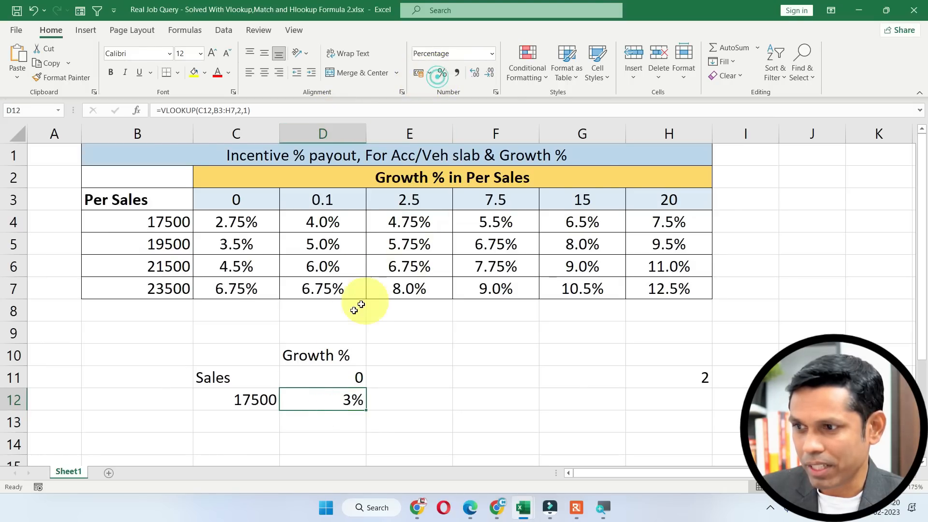
click(477, 72)
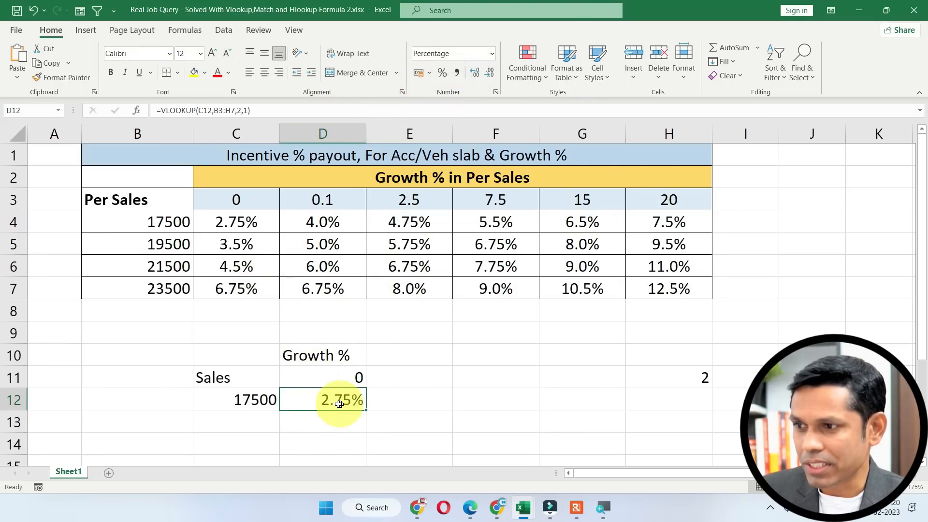
Compare the sales value in C12 and the payout in D12 with slab row B4:C4.
click(161, 222)
click(229, 222)
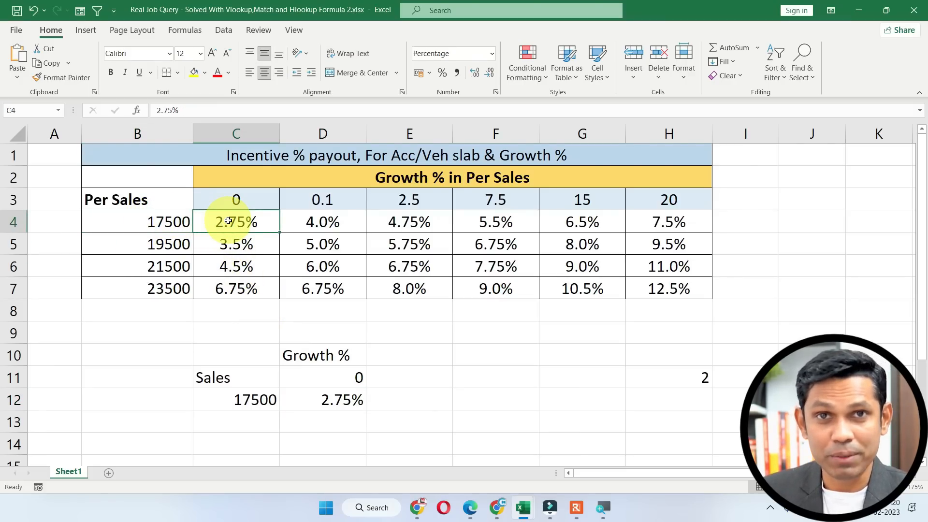
click(311, 394)
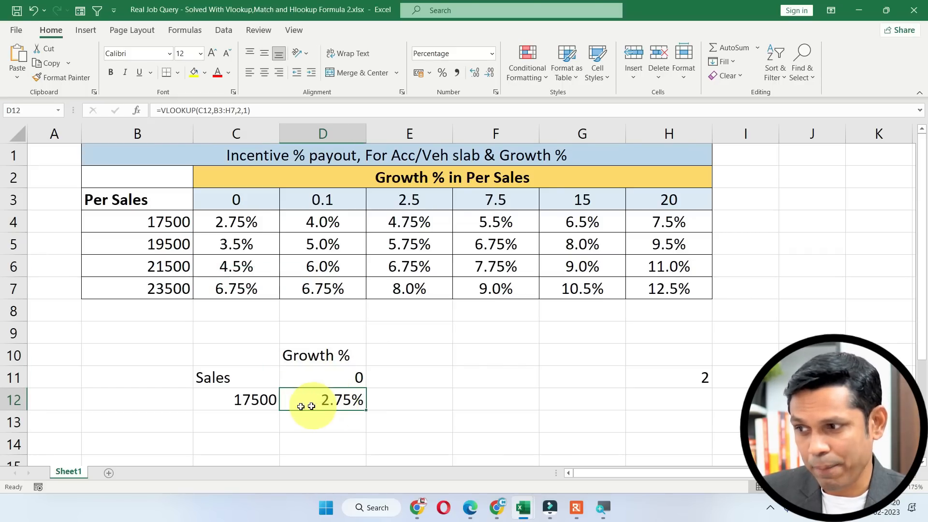
click(240, 401)
click(302, 400)
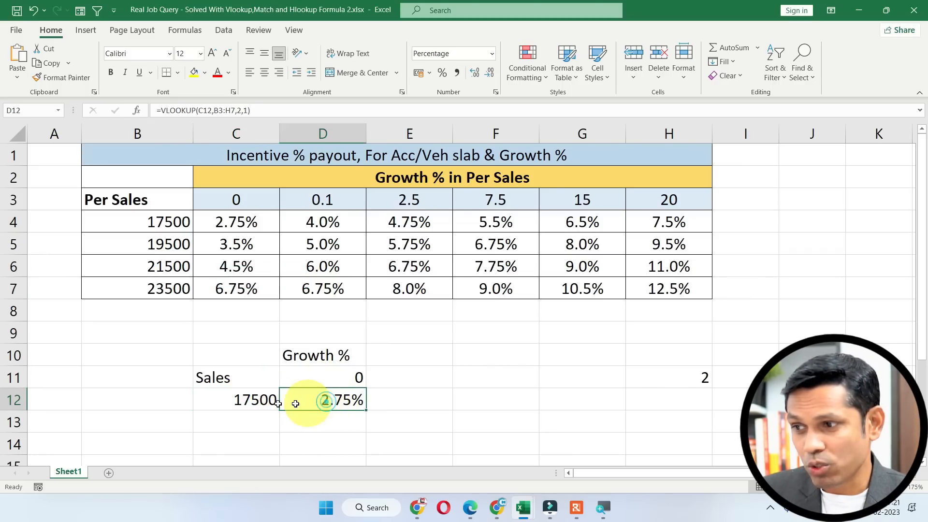
click(273, 399)
click(332, 401)
drag(167, 222, 242, 223)
Set the sales value in C12 to 18500 and check the payout in D12 against slab row B4:C4.
click(246, 398)
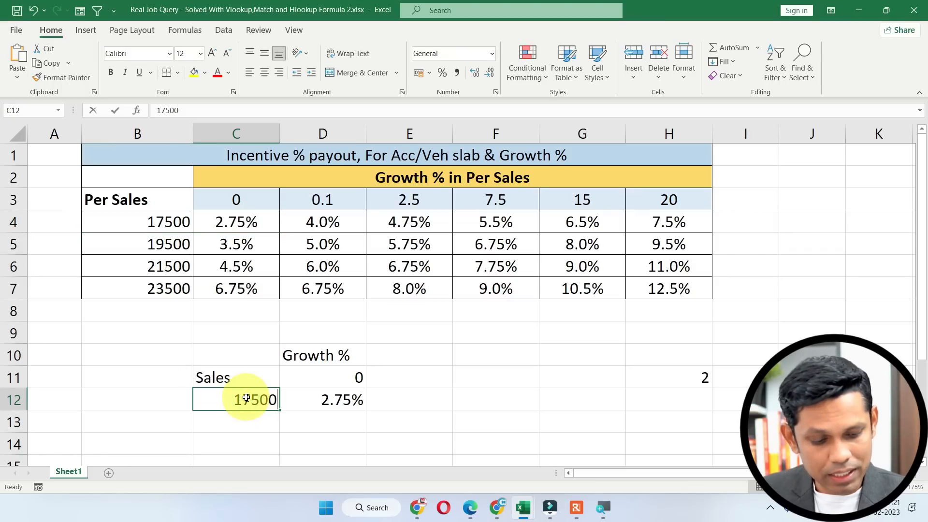
text(1)
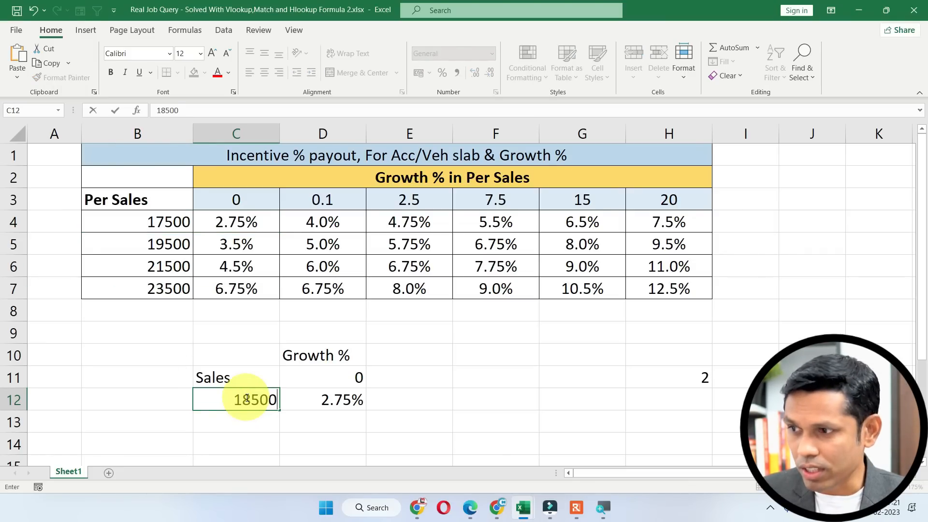
text(8500)
key(Return)
click(245, 399)
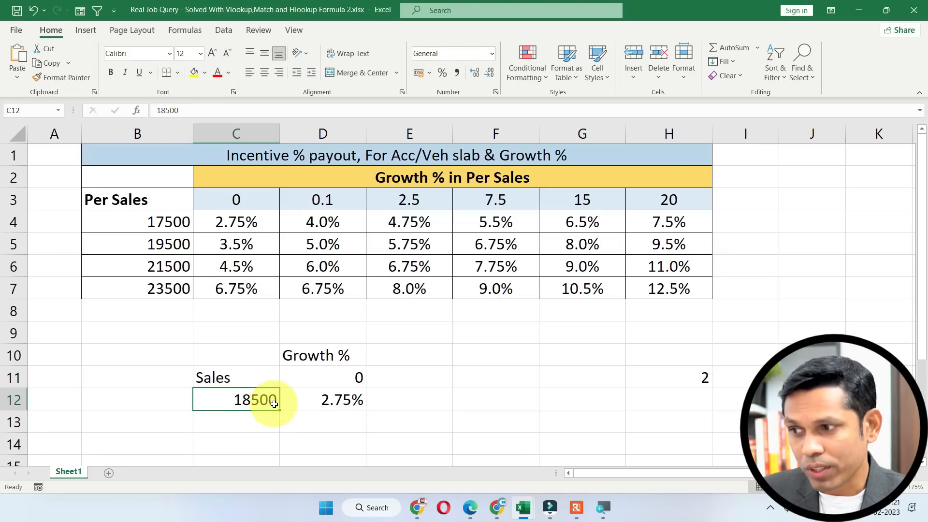
click(317, 400)
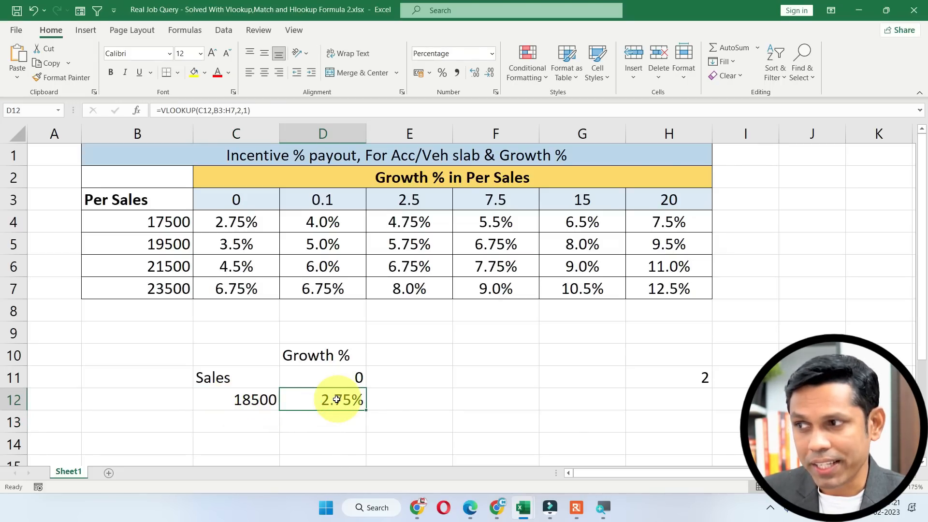
drag(131, 221, 246, 222)
click(175, 224)
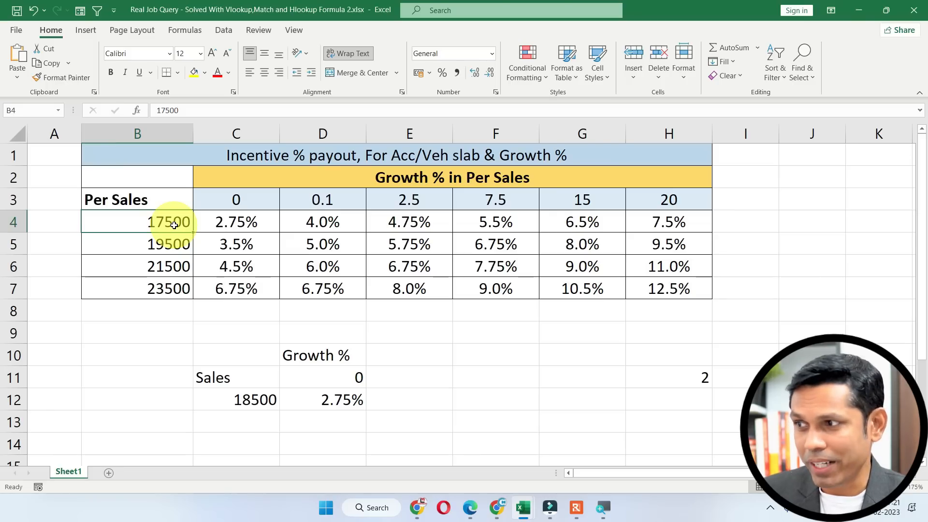
Compare the Per Sales slabs in B4:B7 with the Per Sales ranges in rows 4 to 7 of Excel Query (1).xlsx.
drag(167, 222, 165, 285)
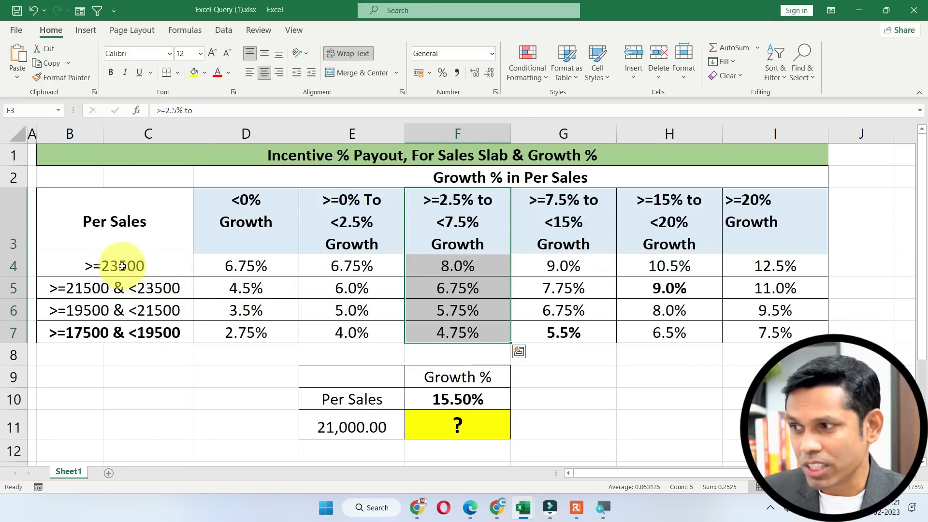
drag(122, 265, 73, 331)
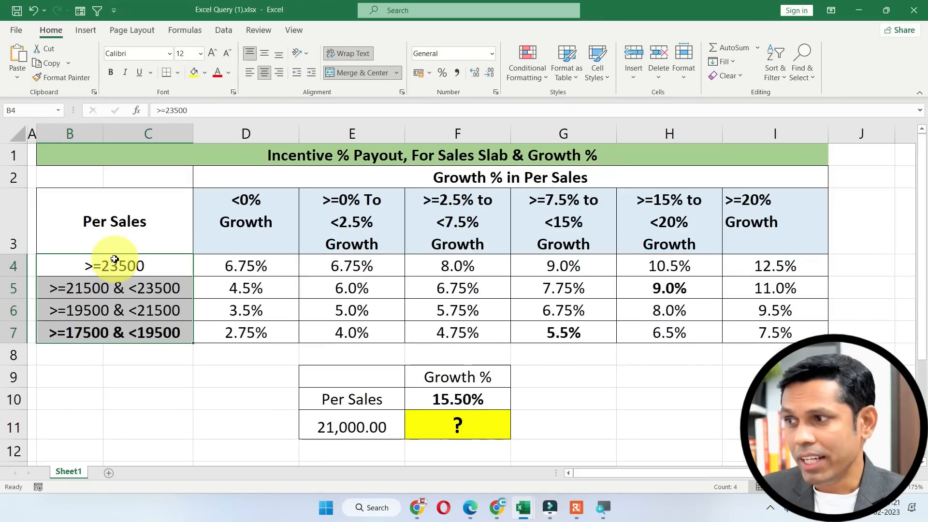
key(alt+Tab)
click(178, 242)
drag(175, 223, 171, 279)
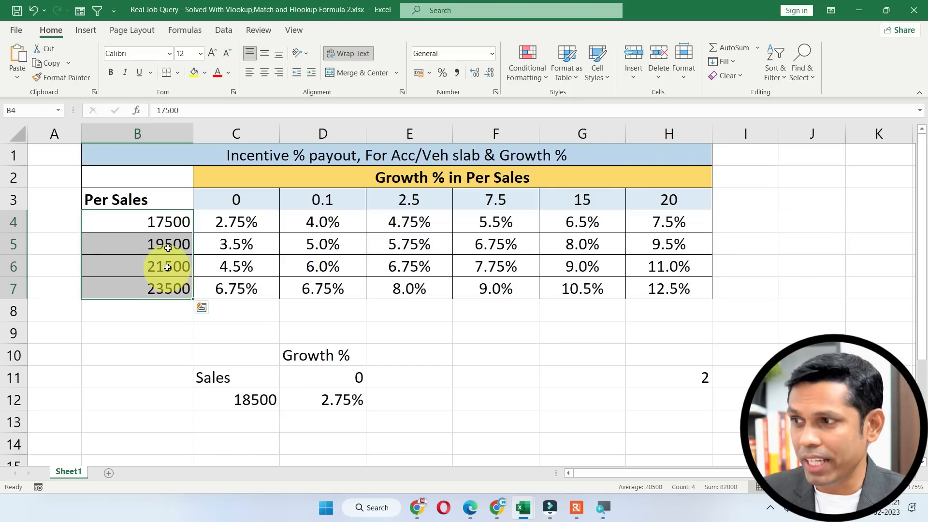
click(164, 224)
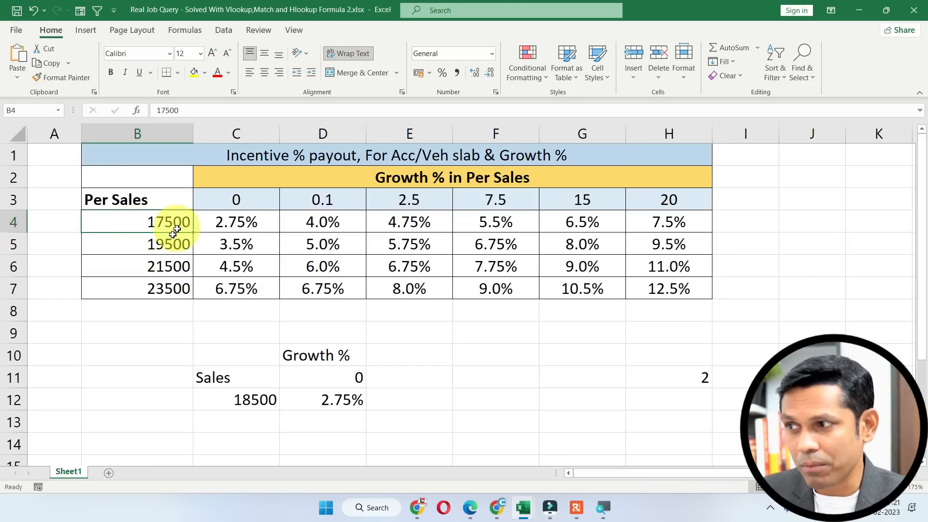
click(157, 240)
click(161, 269)
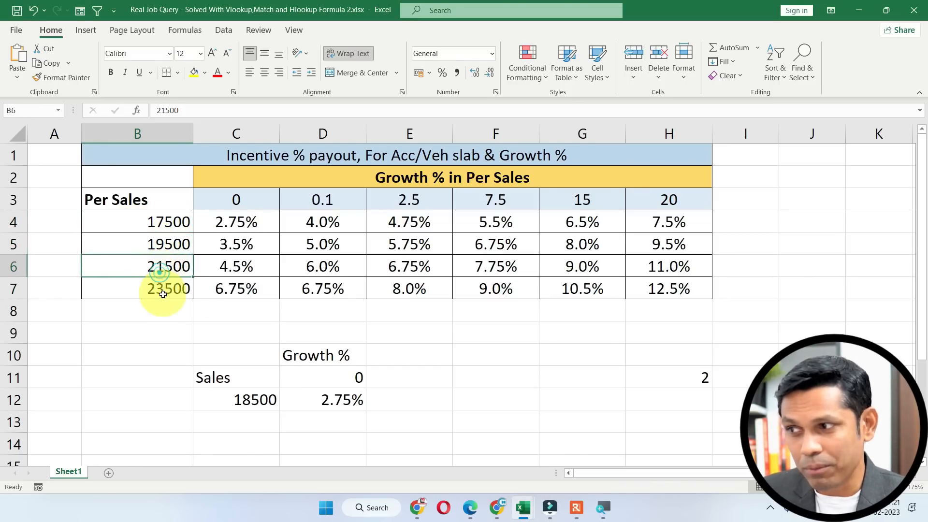
click(163, 294)
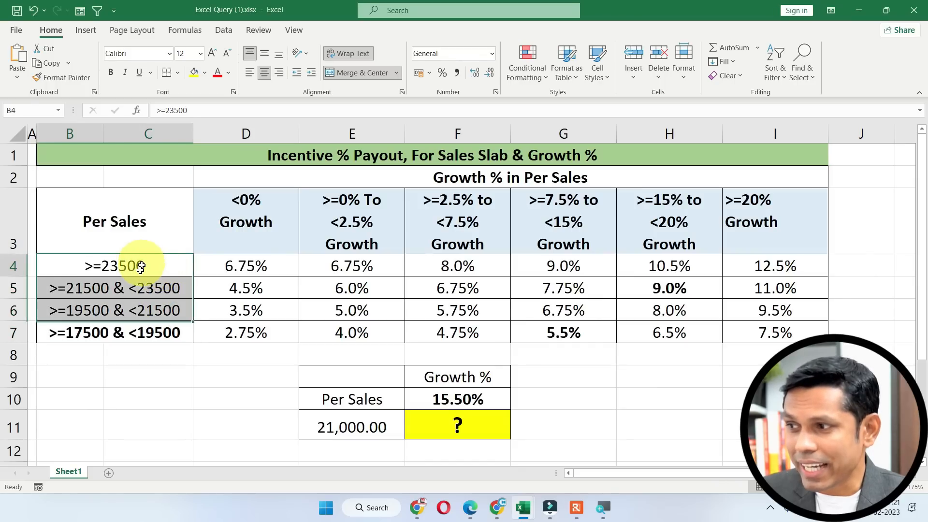
drag(141, 265, 140, 333)
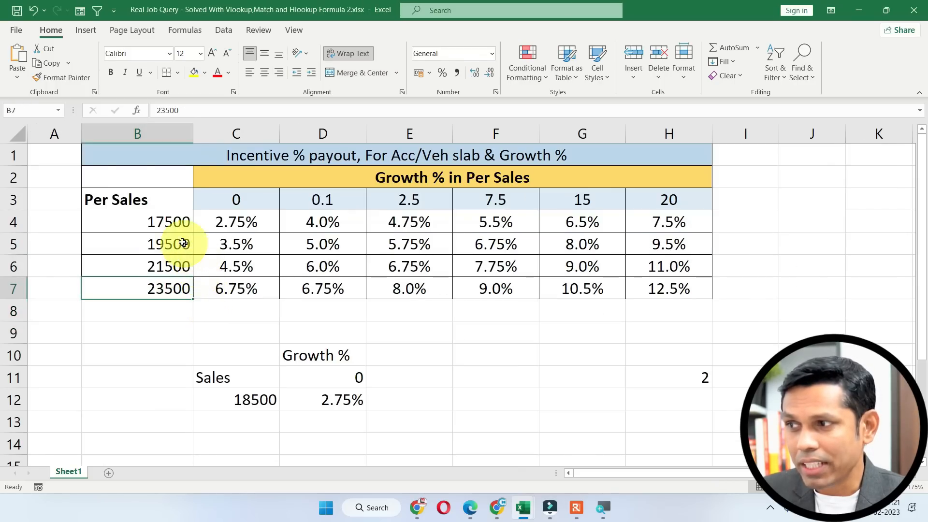
Review the Per Sales slabs in B4:B7 and the growth thresholds in C3:H3, checking the original ranges in Excel Query (1).xlsx.
drag(169, 222, 174, 285)
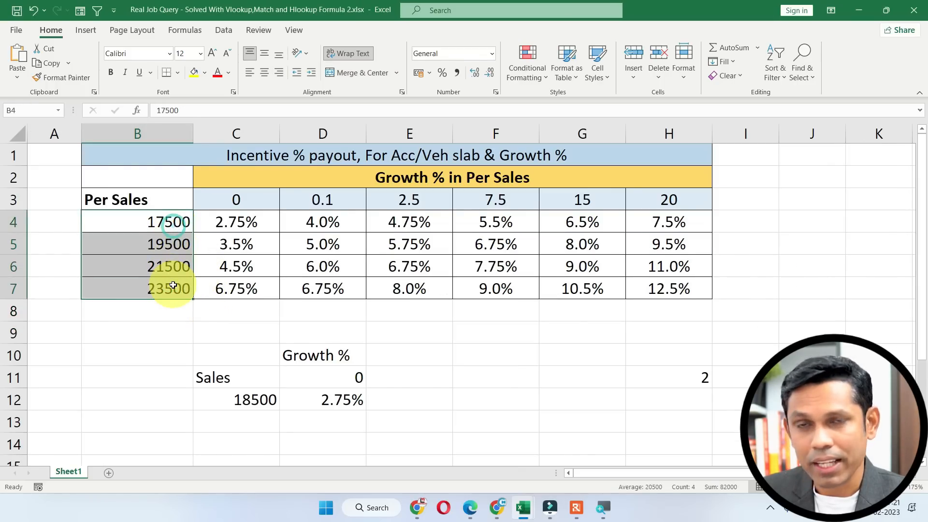
key(alt+Tab)
drag(133, 260, 132, 324)
key(alt+Tab)
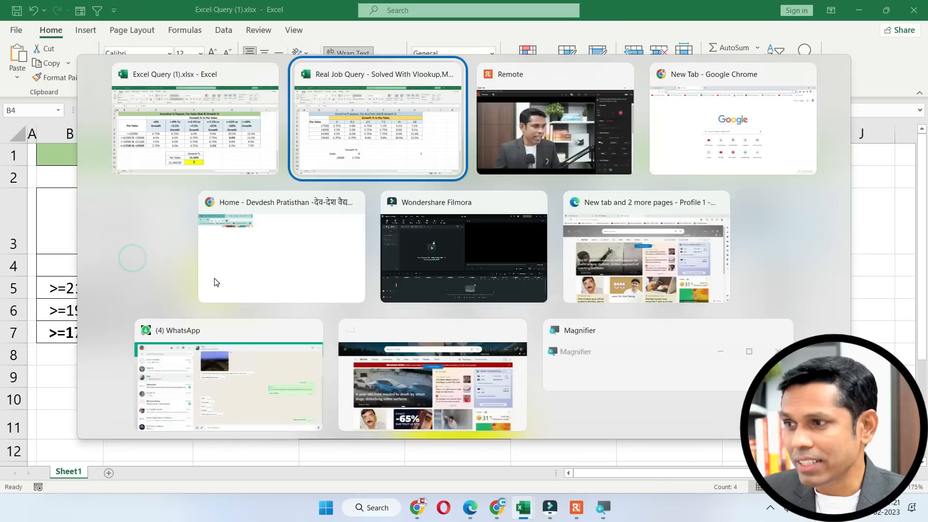
drag(244, 199, 667, 202)
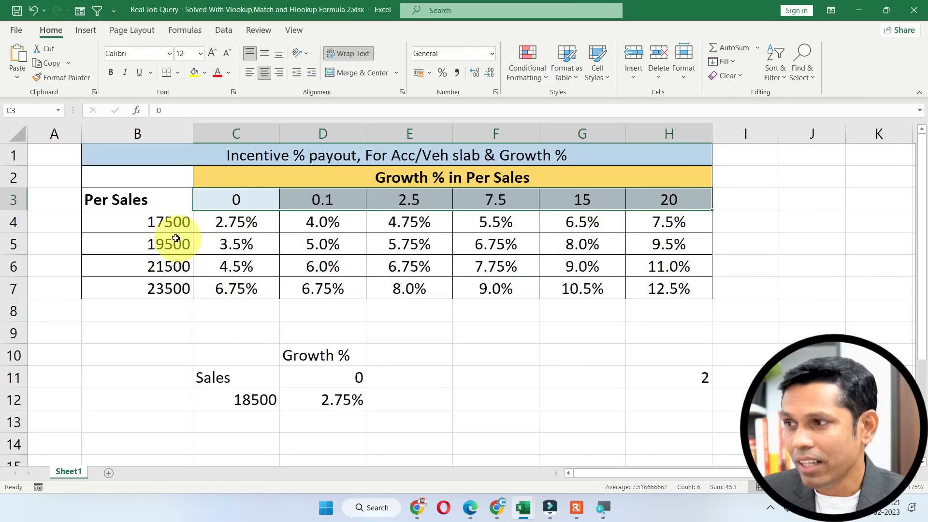
click(157, 231)
drag(157, 233, 147, 294)
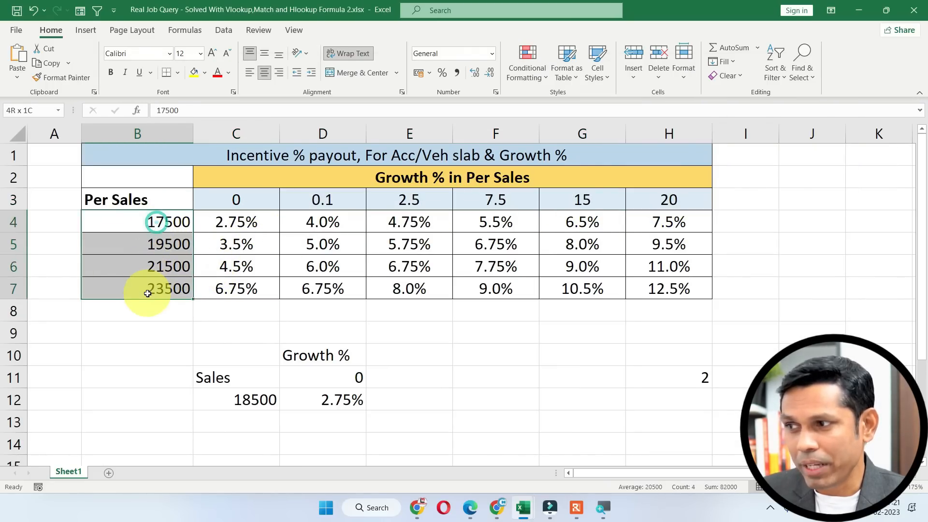
click(155, 245)
Trace the individual slabs in B5, B6 and B7 to their matching Per Sales range limits in Excel Query (1).xlsx.
key(alt+Tab)
click(82, 335)
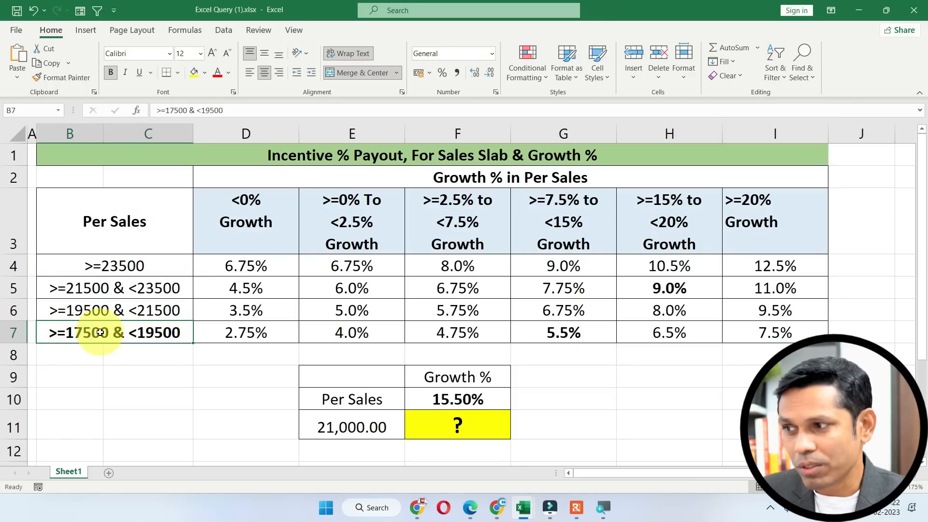
key(alt+Tab)
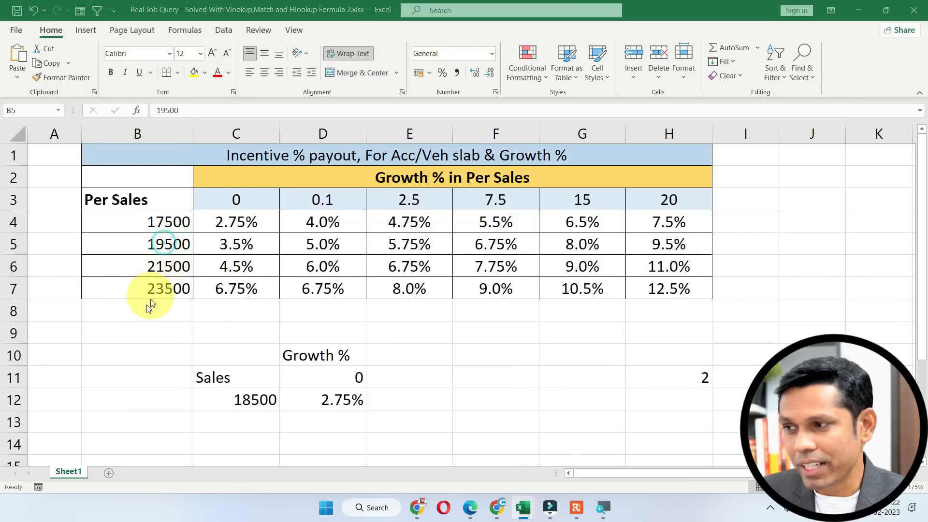
key(alt+Tab)
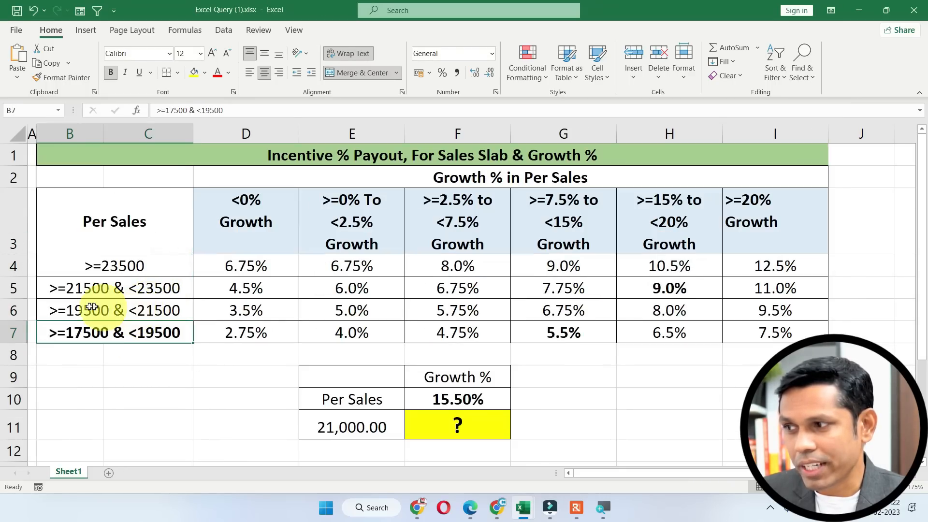
click(160, 288)
key(alt+Tab)
click(150, 268)
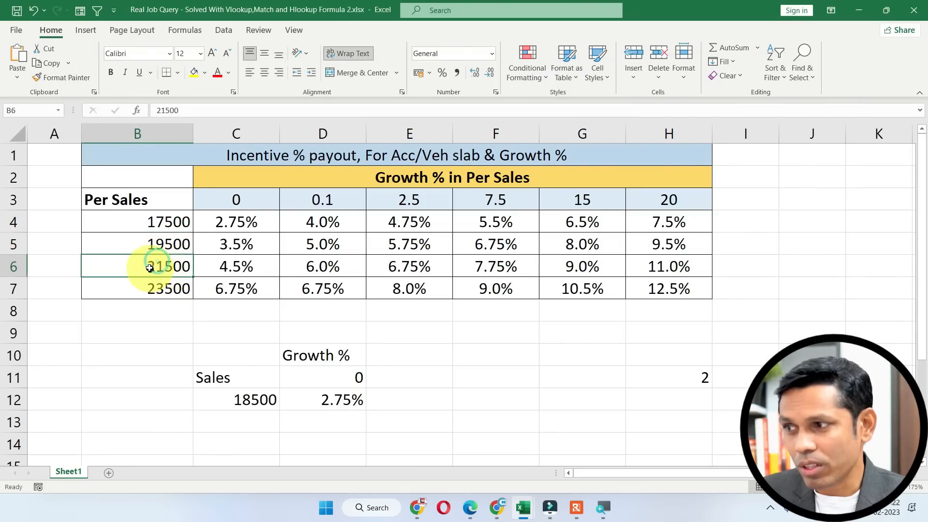
click(161, 288)
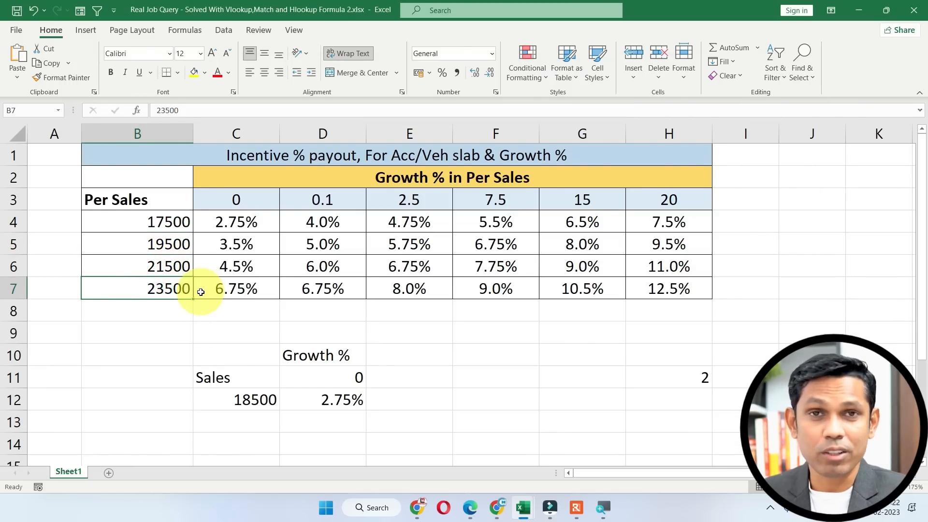
drag(161, 221, 162, 314)
Set the range lookup argument of the VLOOKUP in D12 to 0 and compare C12 with the slabs in B4:B7.
click(344, 403)
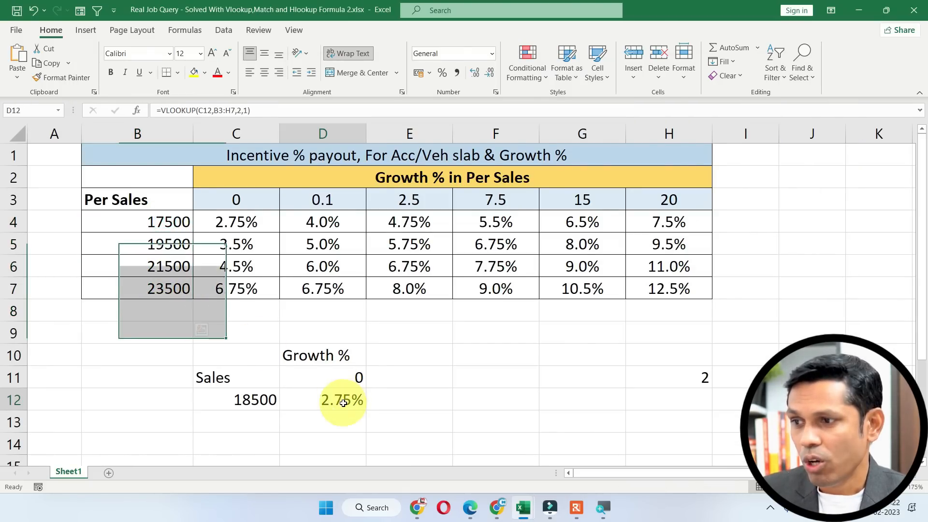
double_click(339, 401)
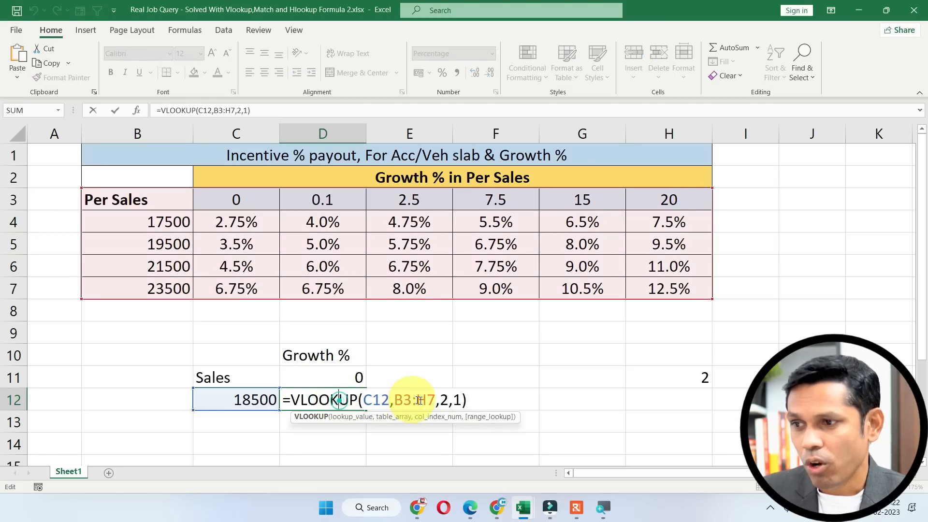
double_click(458, 399)
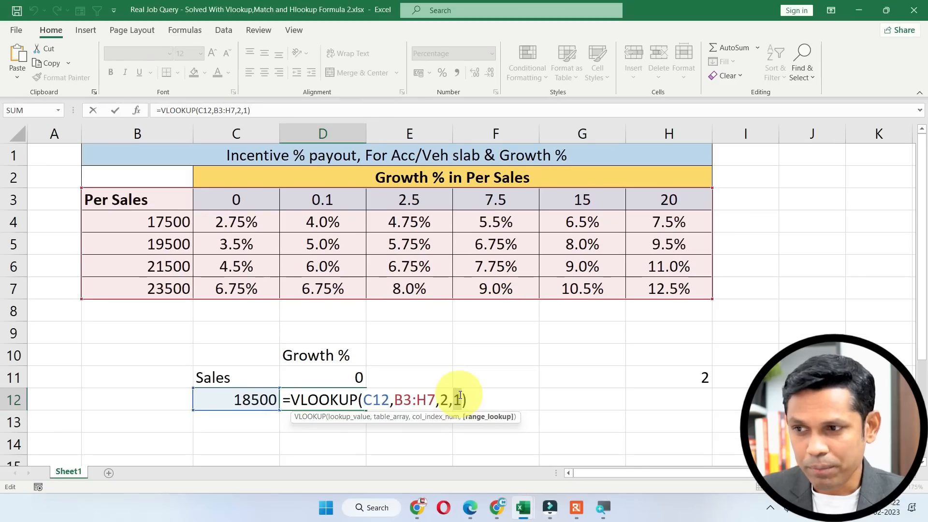
text(0)
key(Return)
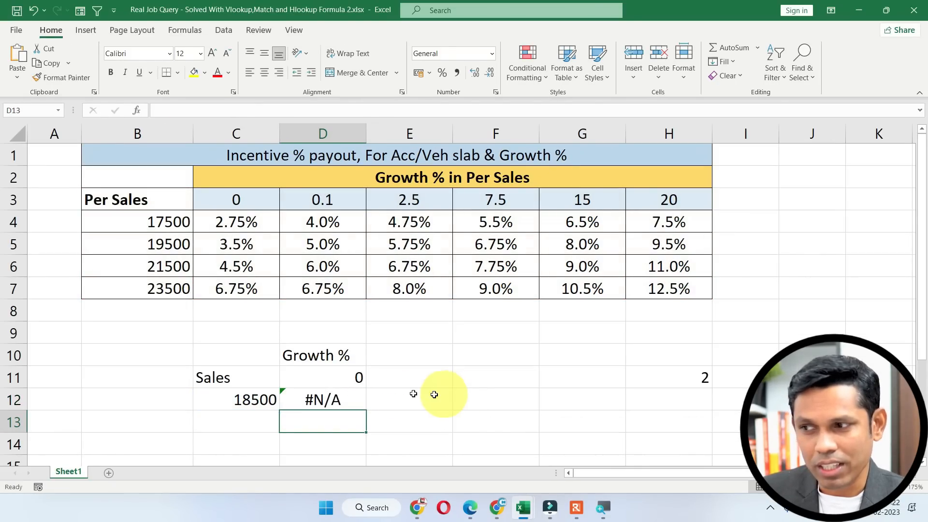
click(249, 399)
drag(167, 222, 166, 289)
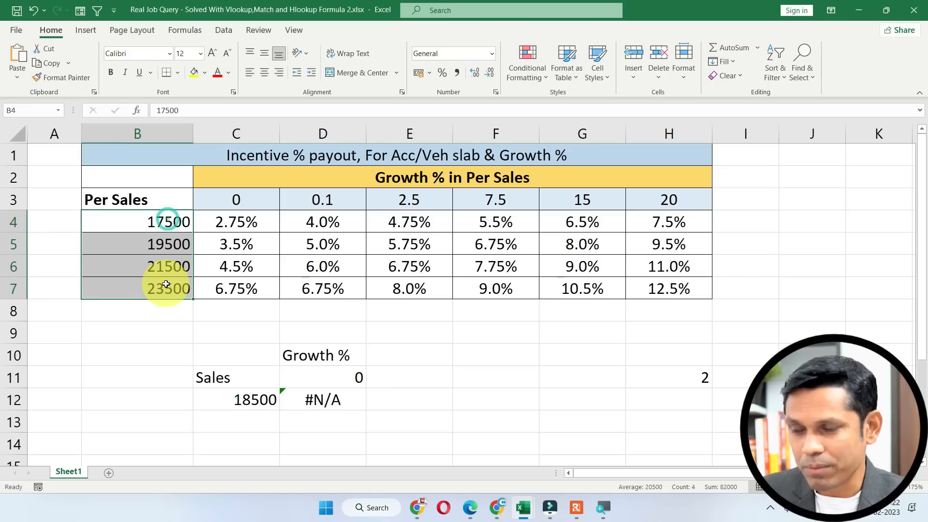
Set the range lookup argument of the VLOOKUP in D12 back to 1.
double_click(325, 400)
click(456, 399)
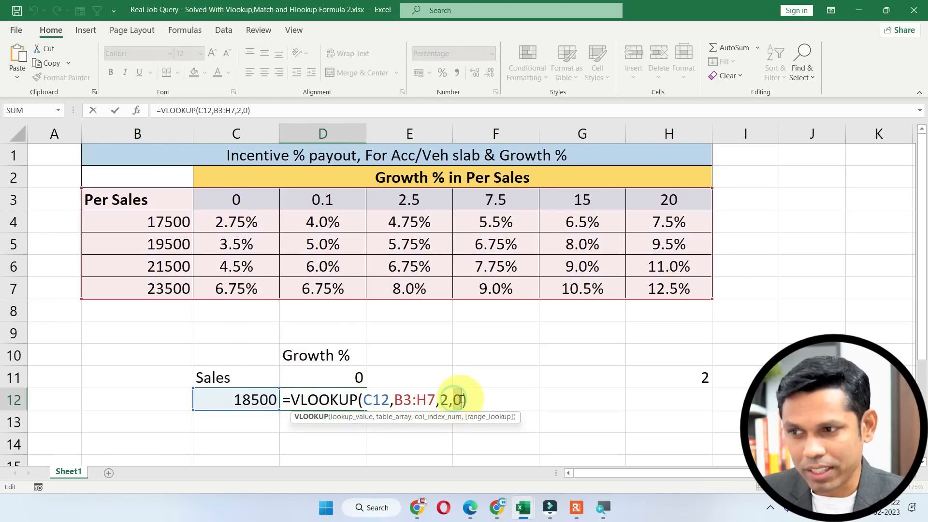
key(BackSpace)
text(1)
key(Return)
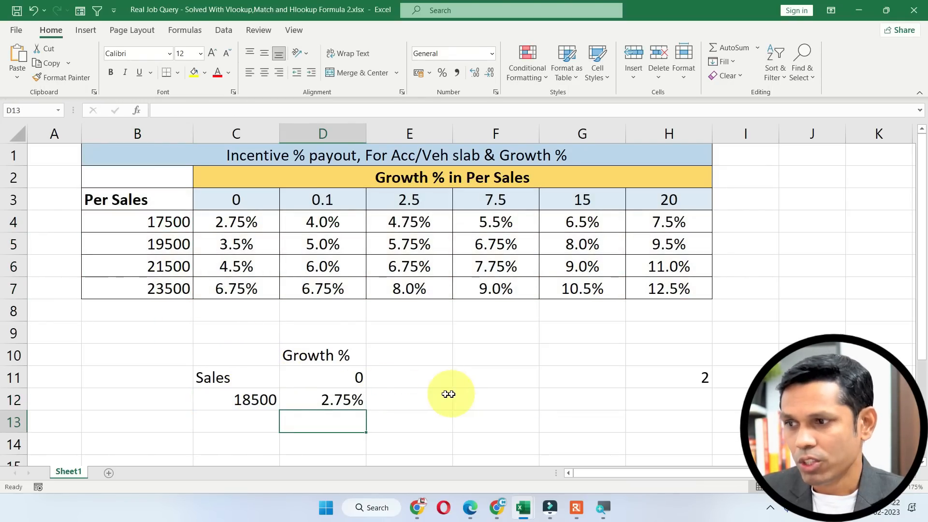
Set the growth value in D11 to 0.1 and check the payout in D12 against the slab payout in D4.
click(351, 400)
click(350, 374)
click(349, 405)
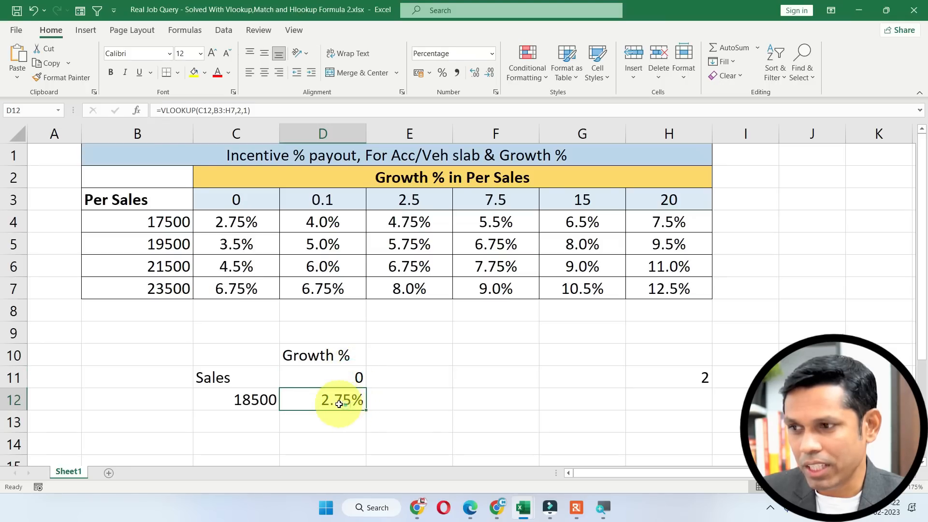
click(340, 376)
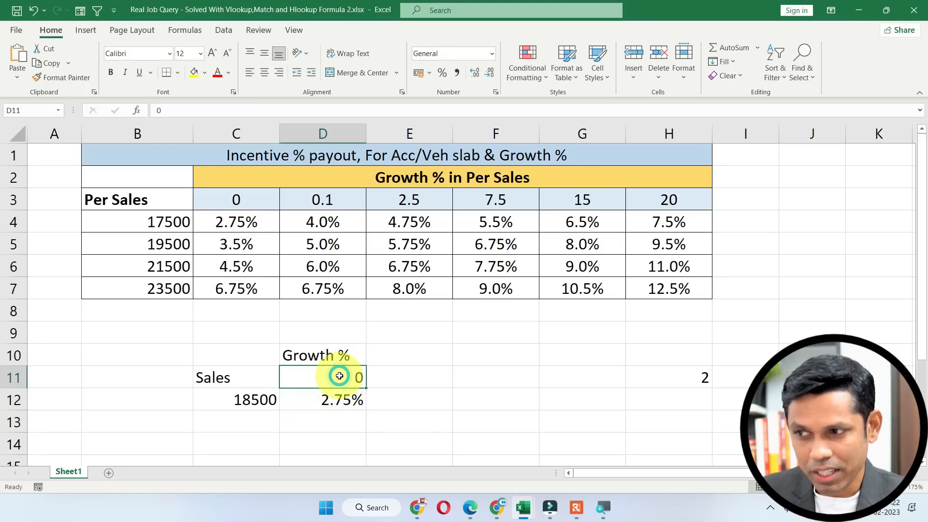
text(0.1)
key(Return)
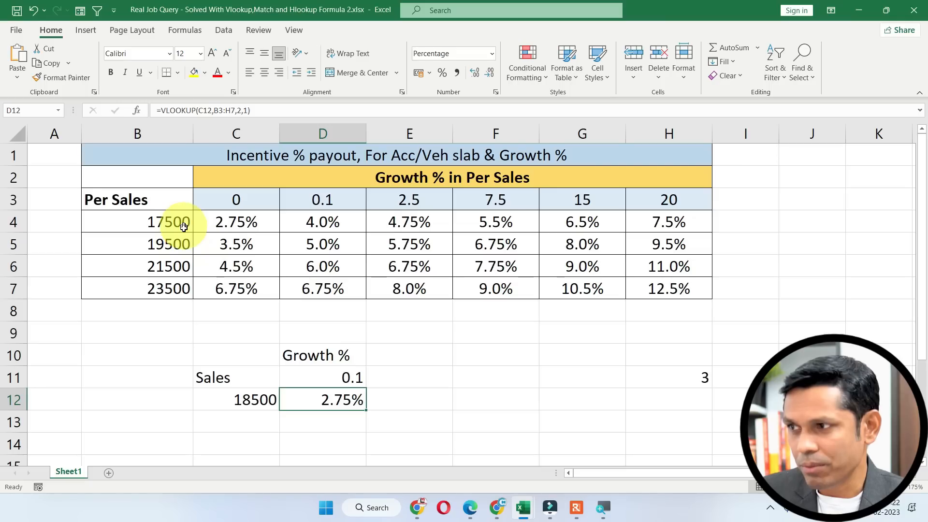
drag(188, 225, 338, 230)
click(341, 222)
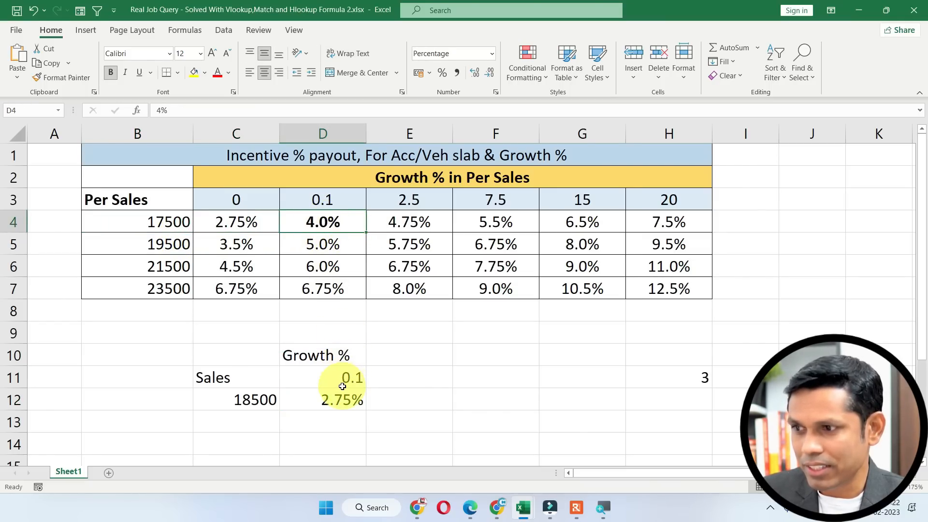
key(ctrl+b)
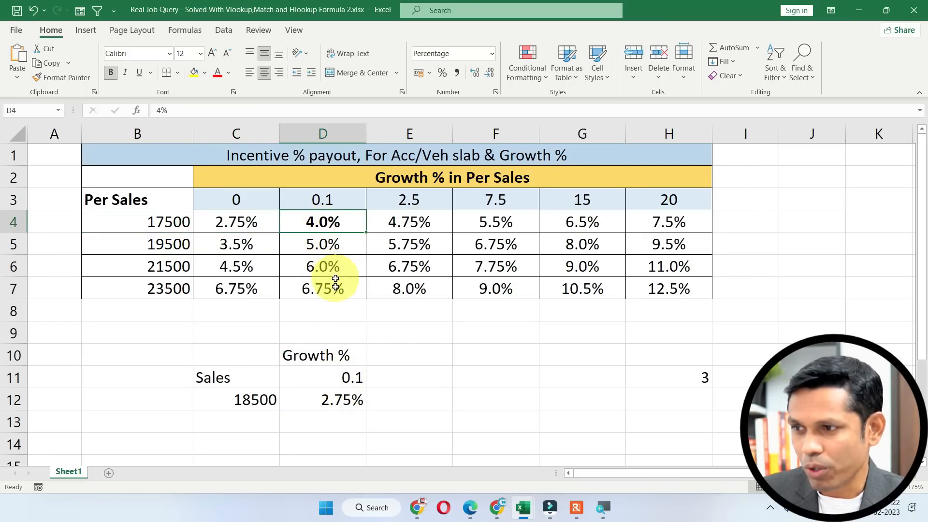
key(ctrl+b)
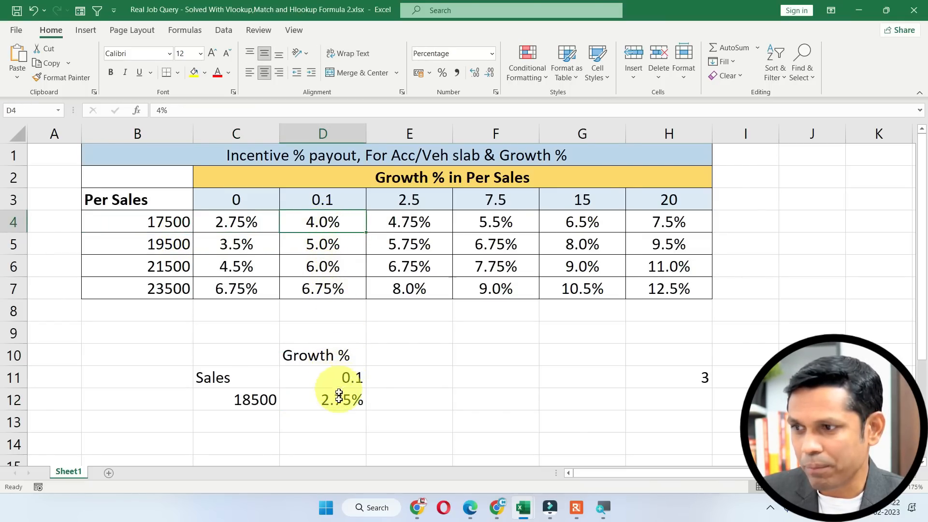
Examine the MATCH and HLOOKUP formula in H11 and compare its column position with the 0.1 growth column starting at D3.
click(701, 380)
double_click(698, 380)
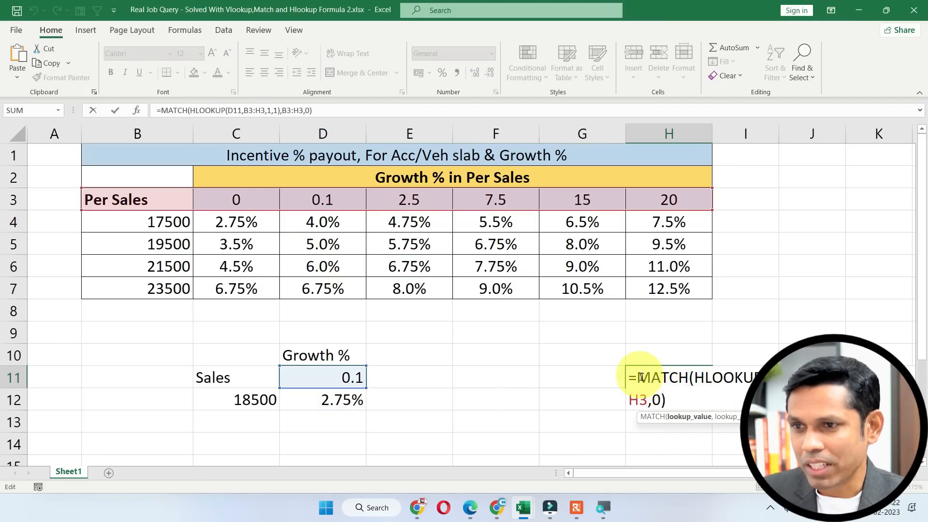
drag(641, 378, 682, 407)
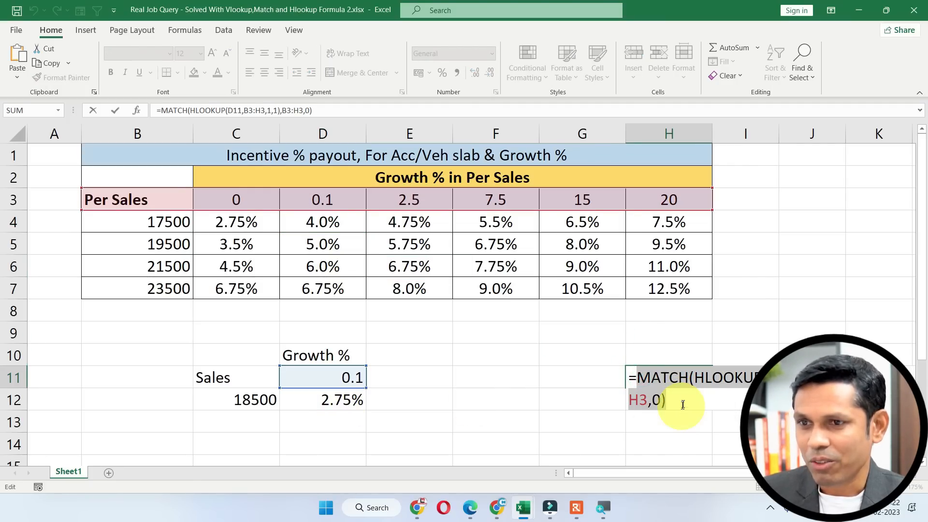
key(Escape)
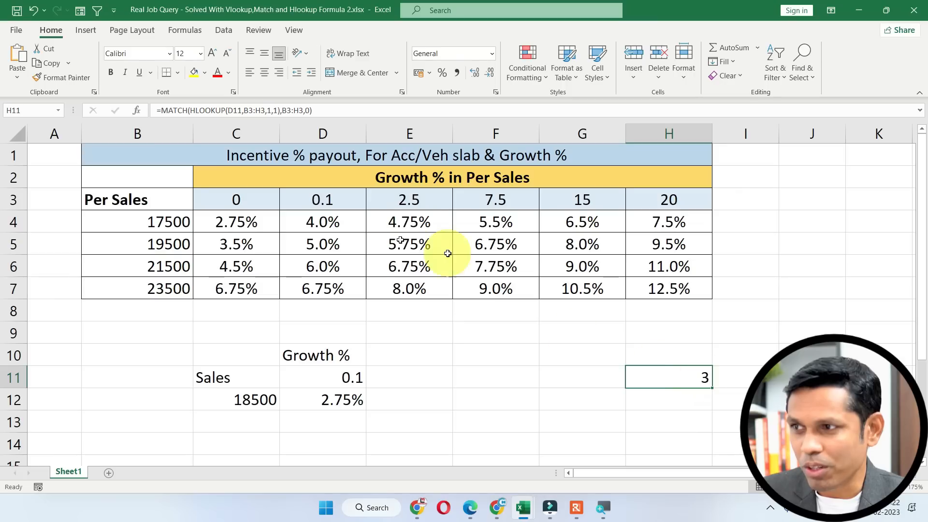
click(331, 205)
drag(331, 204, 333, 269)
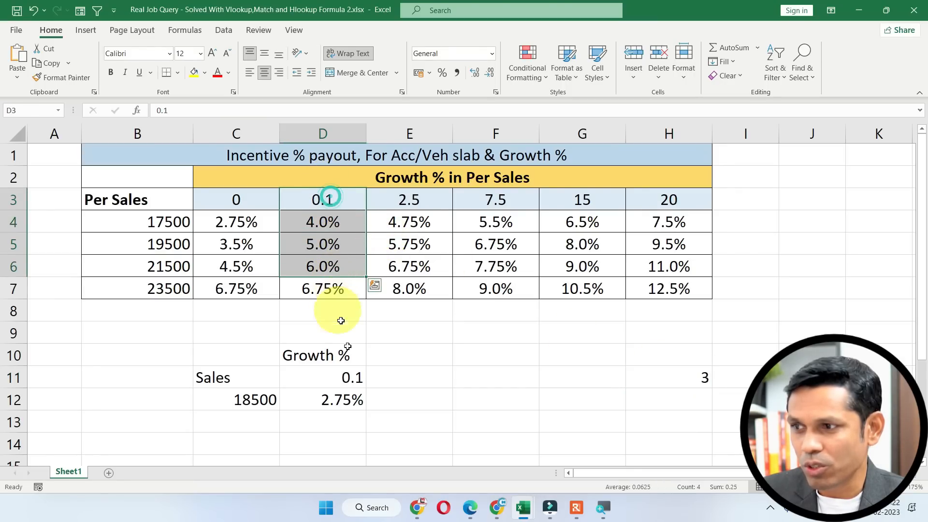
click(348, 382)
click(331, 205)
drag(331, 216, 332, 266)
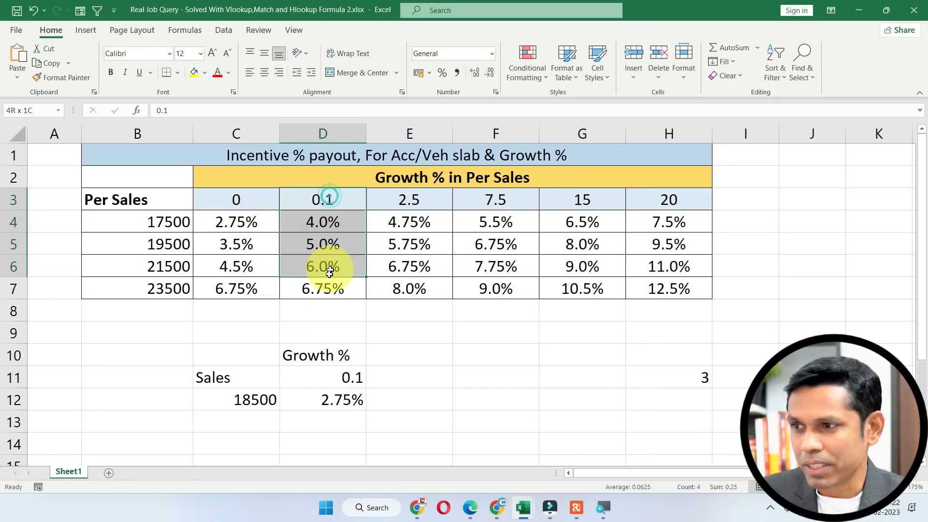
Set the growth value in D11 back to 0.
click(349, 377)
text(0)
key(Return)
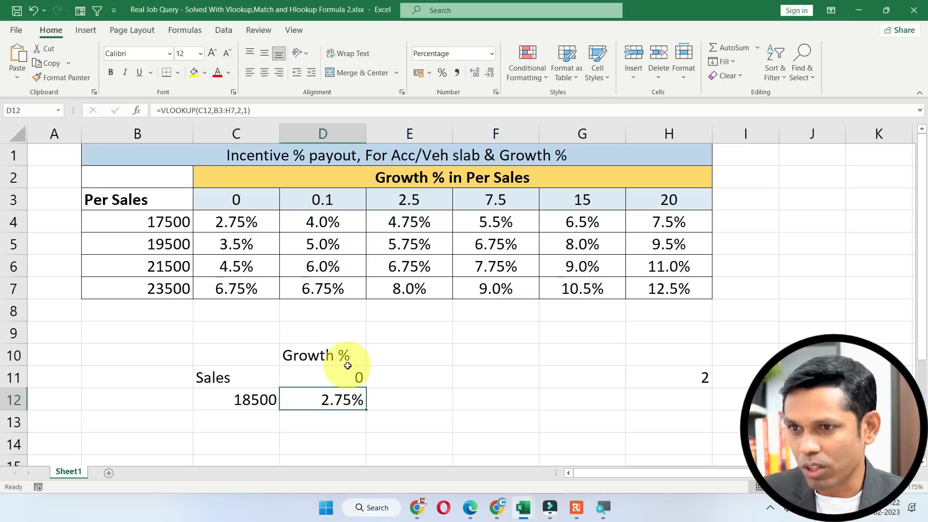
Replace the column index in D12's VLOOKUP with MATCH(HLOOKUP(D11,B3:H3,1,1),B3:H3,0) copied from H11.
click(677, 378)
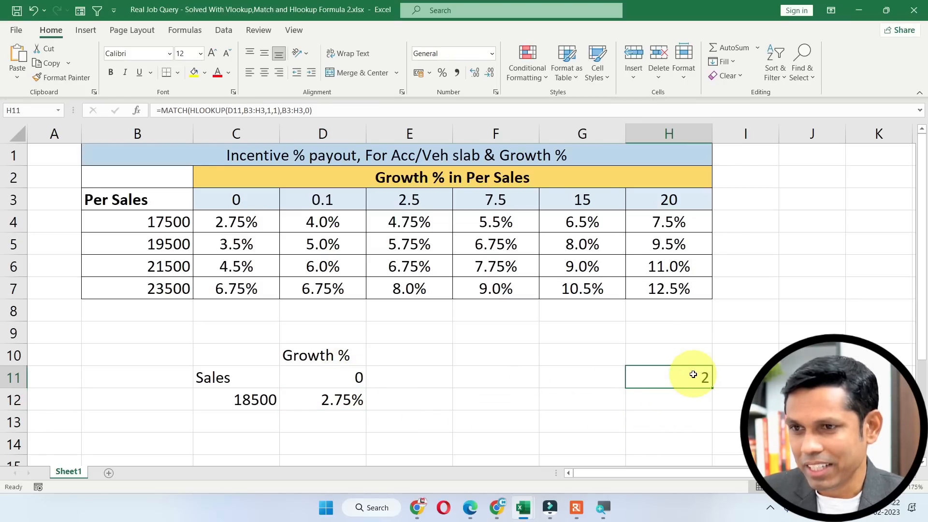
double_click(680, 376)
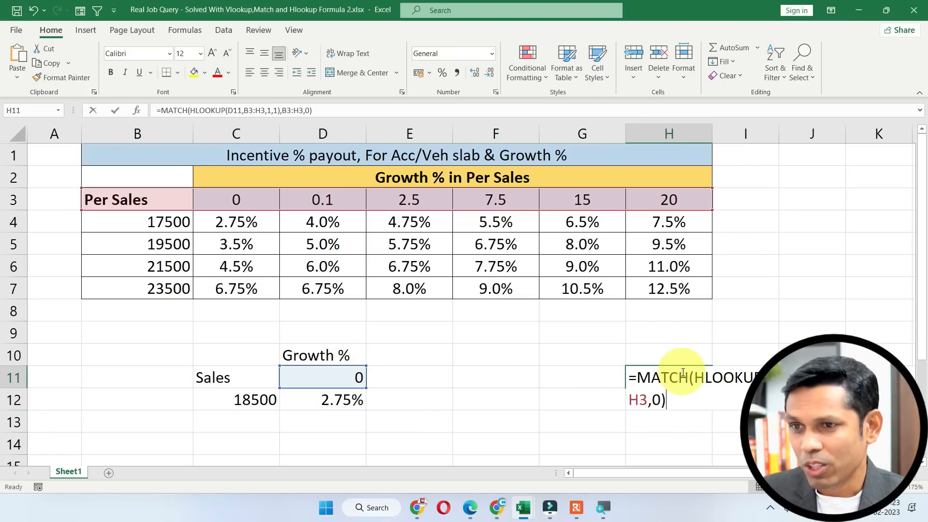
drag(640, 378, 664, 397)
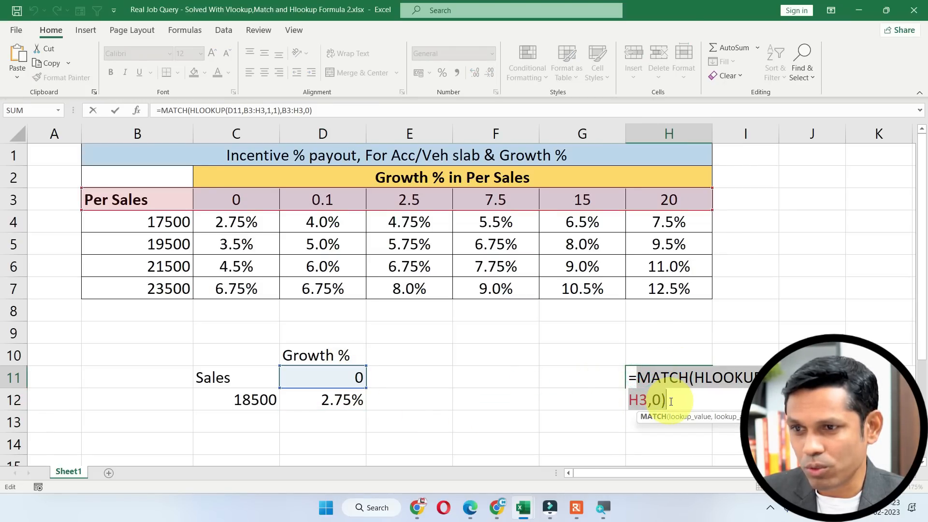
key(Escape)
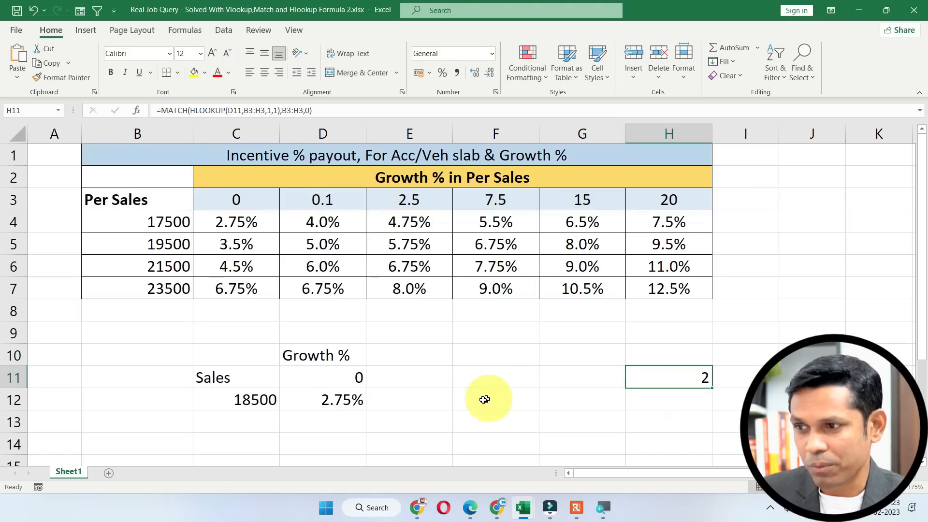
double_click(356, 400)
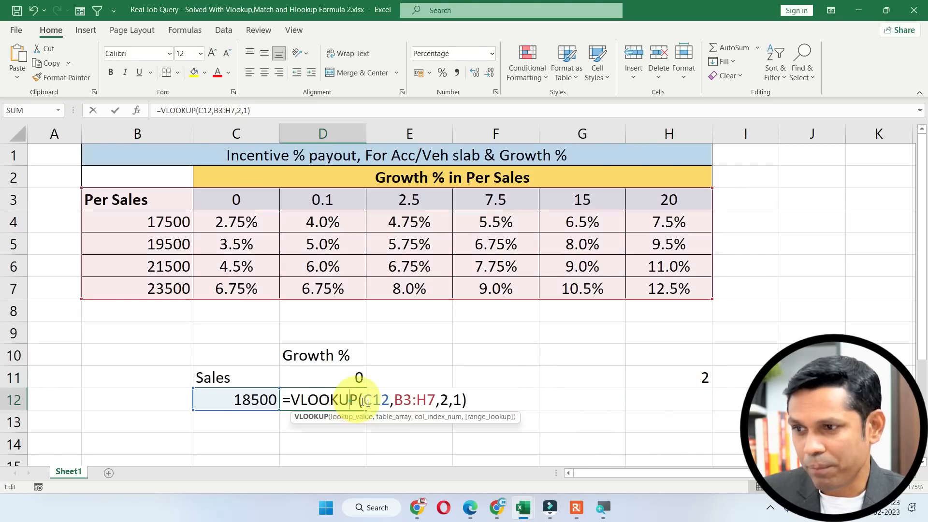
double_click(445, 401)
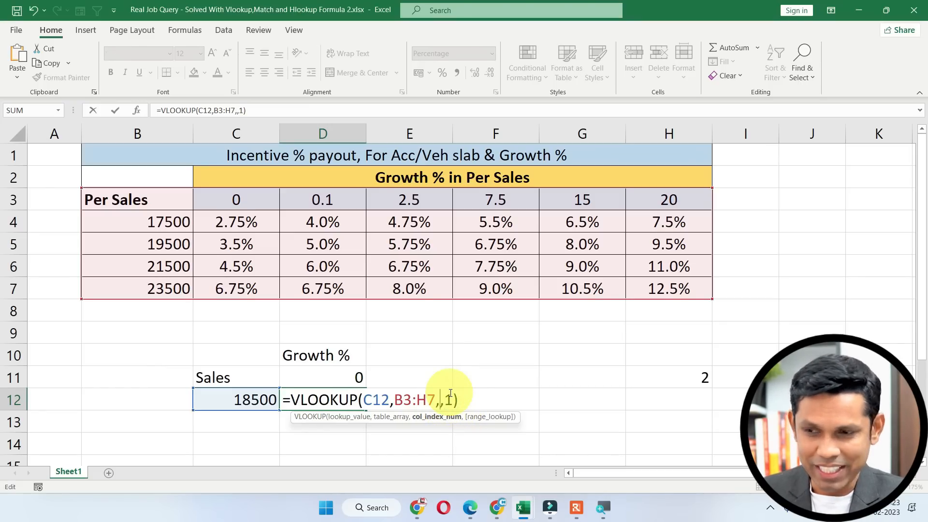
key(ctrl+v)
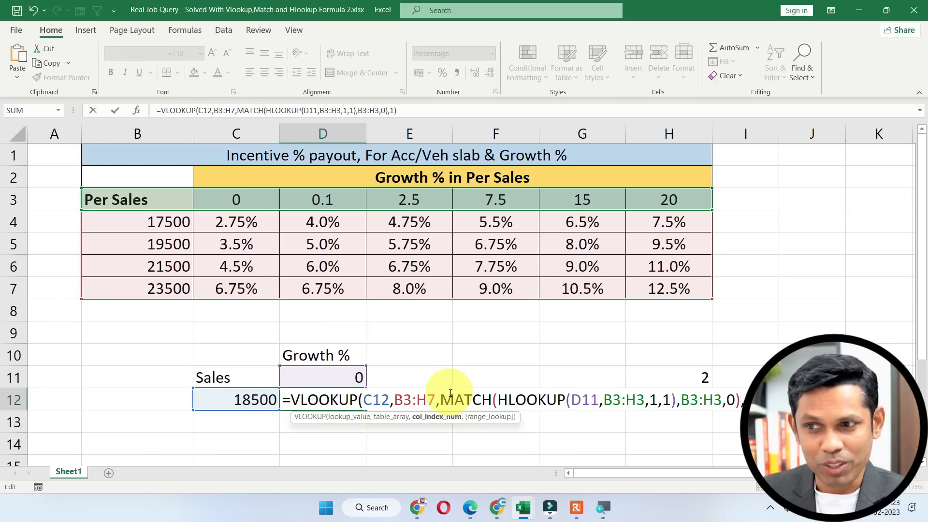
key(Return)
Set the growth value in D11 to 0.1 and check the nested formula's payout against the 17500 sales slab.
key(Up)
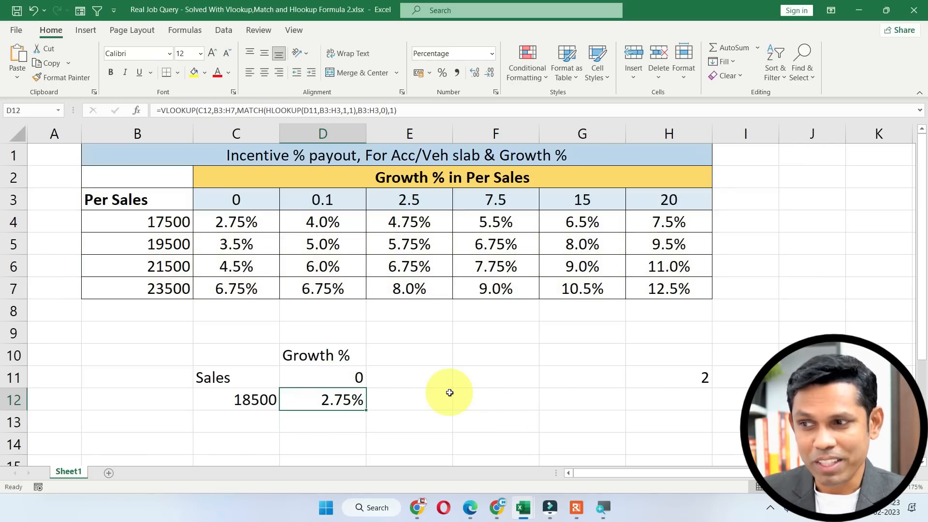
key(Up)
text(0.1)
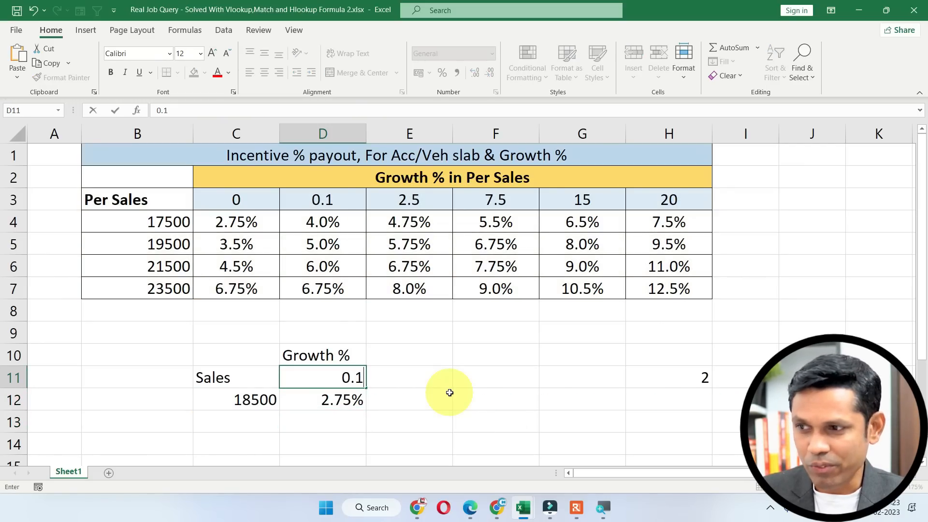
key(Return)
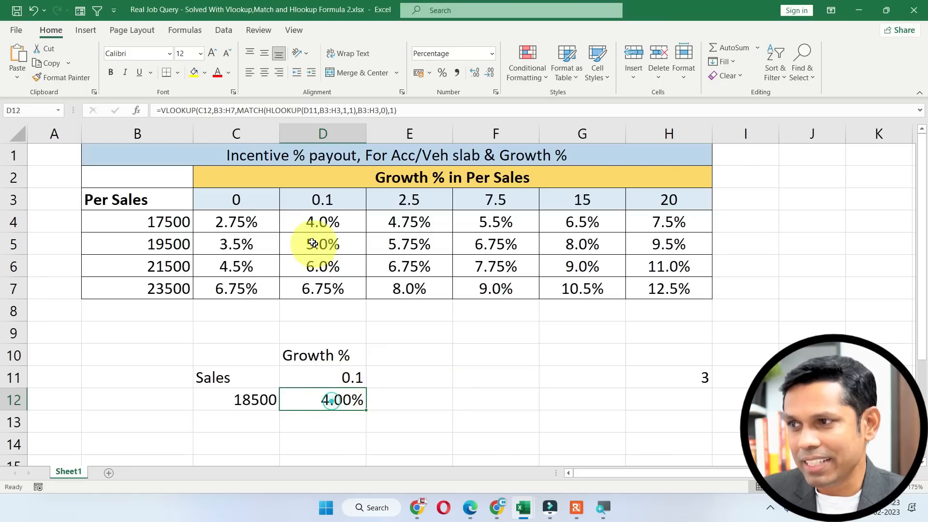
click(323, 223)
click(323, 200)
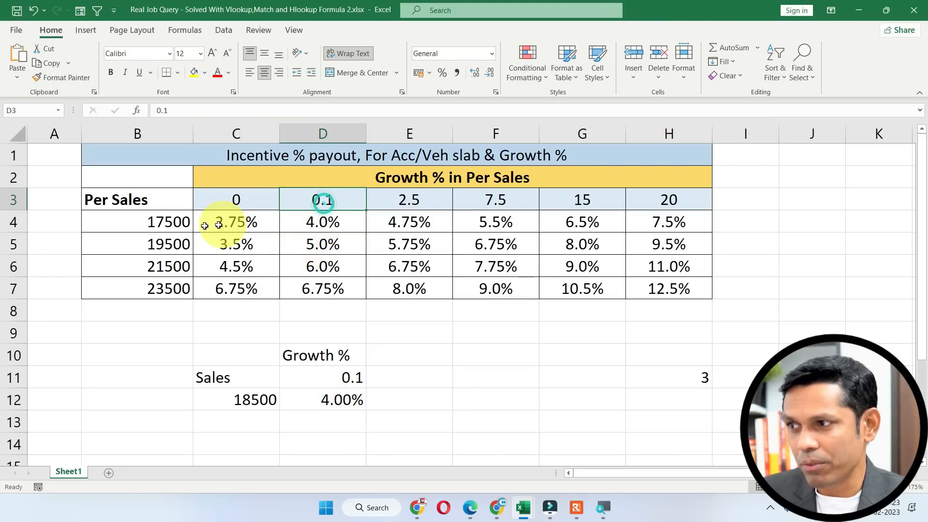
click(147, 225)
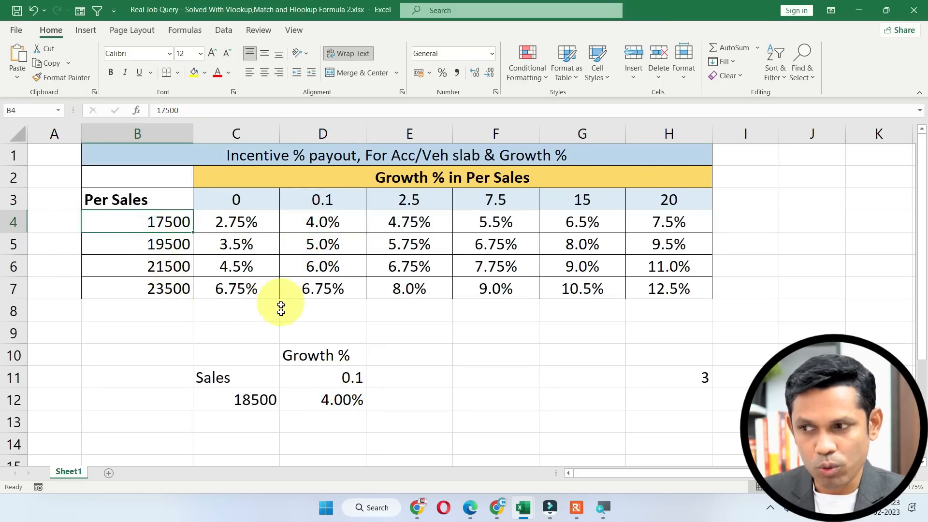
Set the sales value in C12 to 24500 and check the payout against the 23500 slab in row 7.
click(257, 400)
text(245)
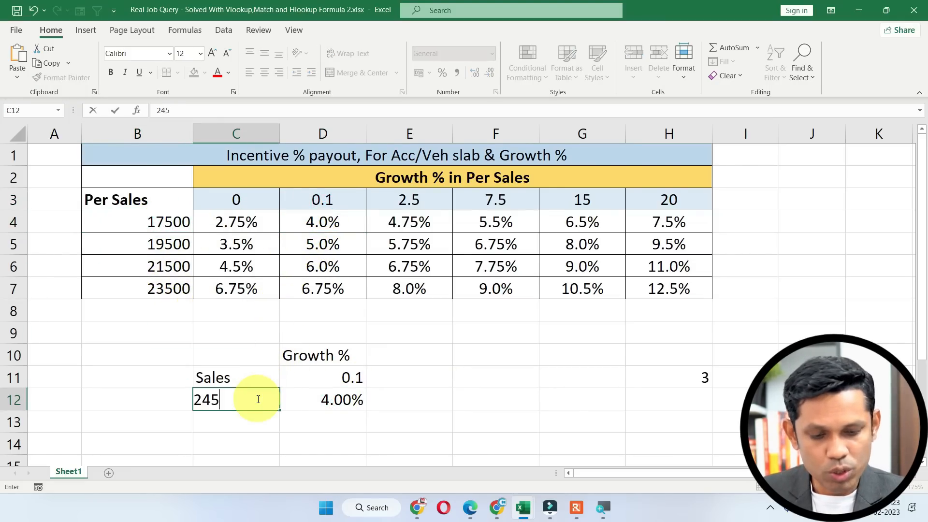
text(00)
key(Return)
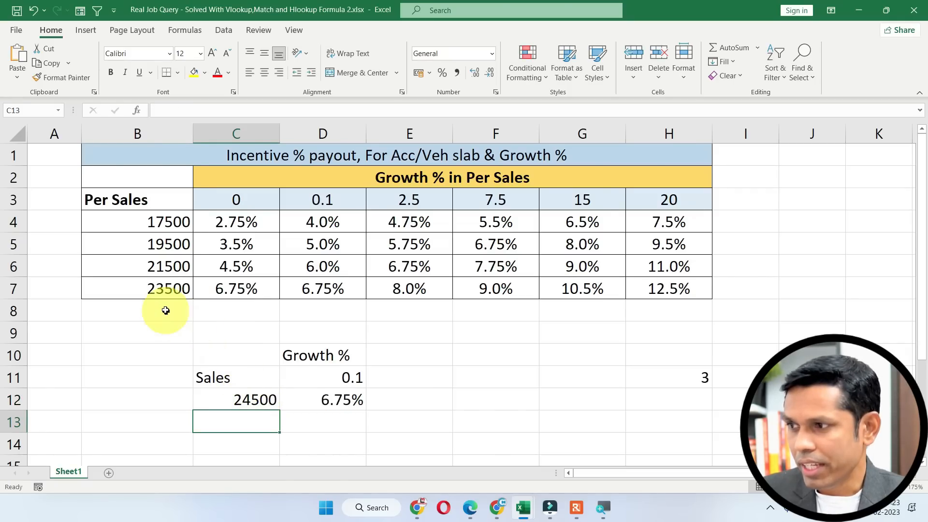
click(20, 289)
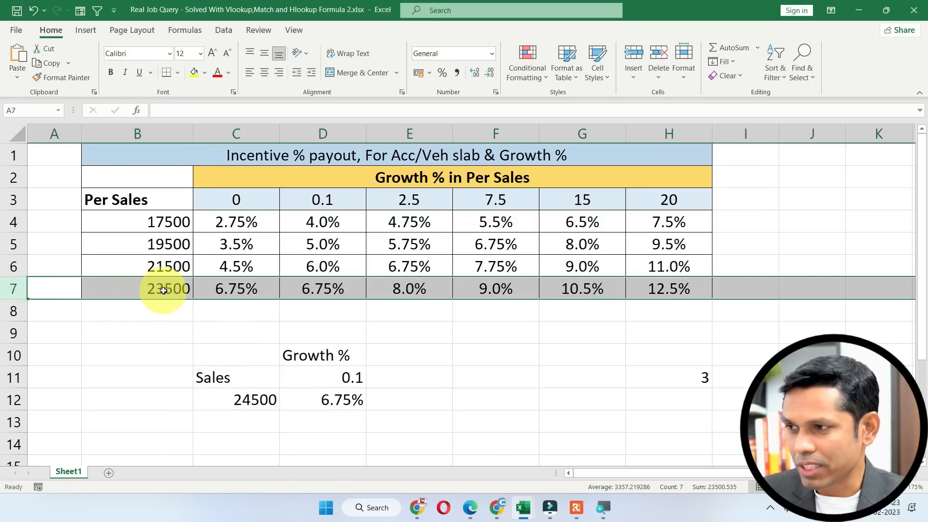
click(164, 290)
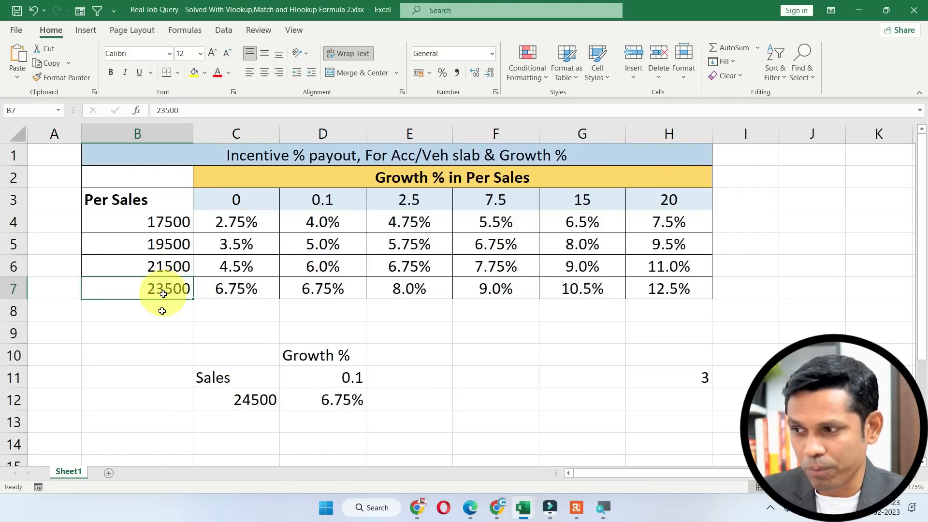
Compare the >=23500 slab payouts in Excel Query (1).xlsx with the 23500 row of the simplified slab table.
key(alt+Tab)
click(106, 332)
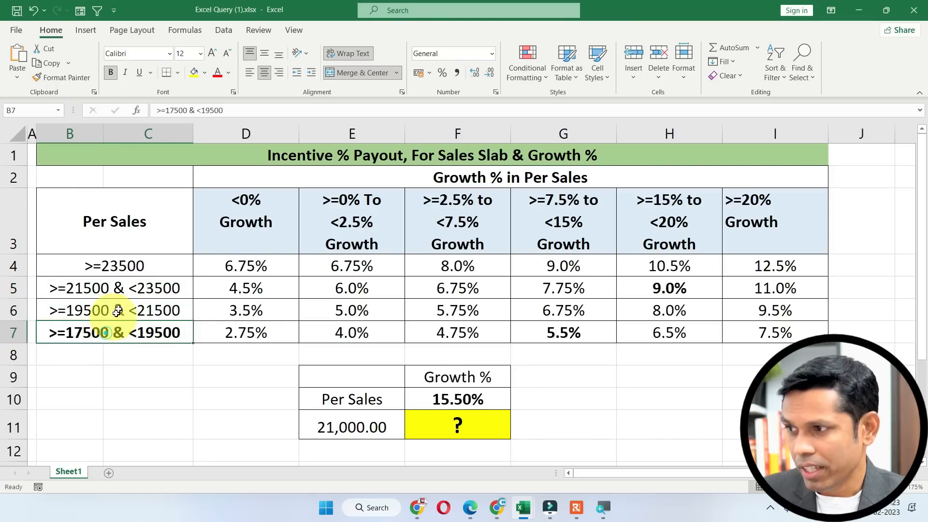
click(121, 266)
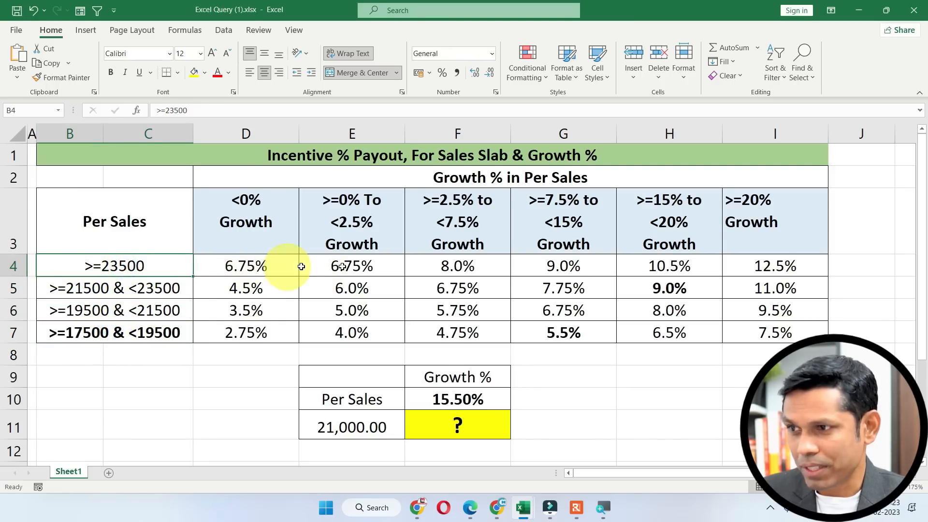
click(16, 264)
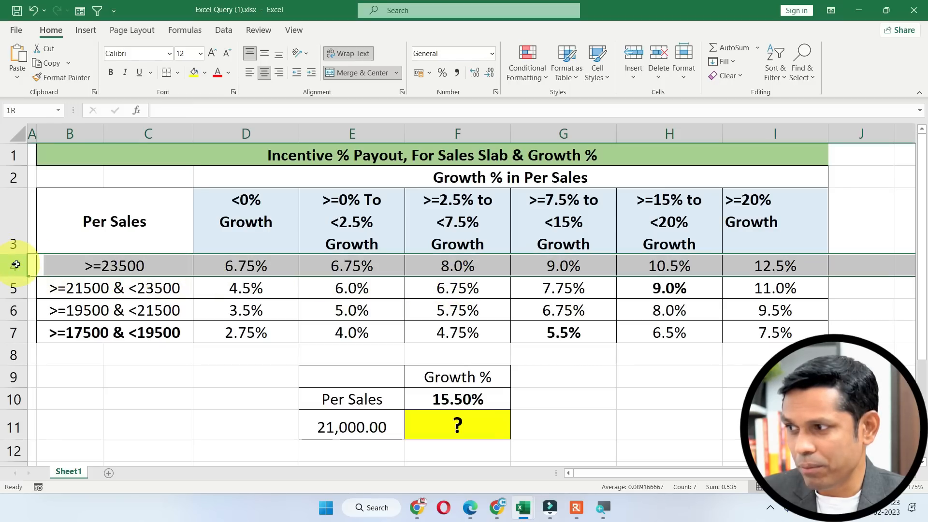
drag(245, 266, 785, 268)
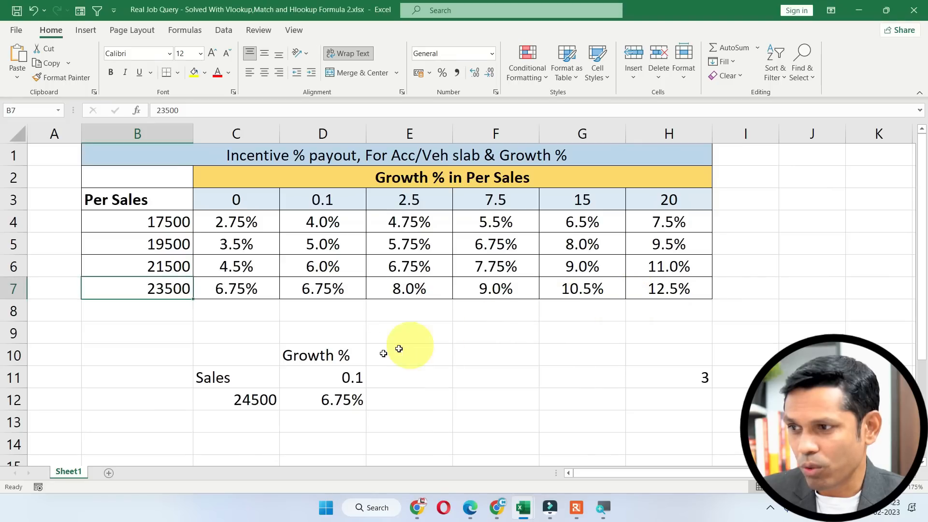
click(213, 295)
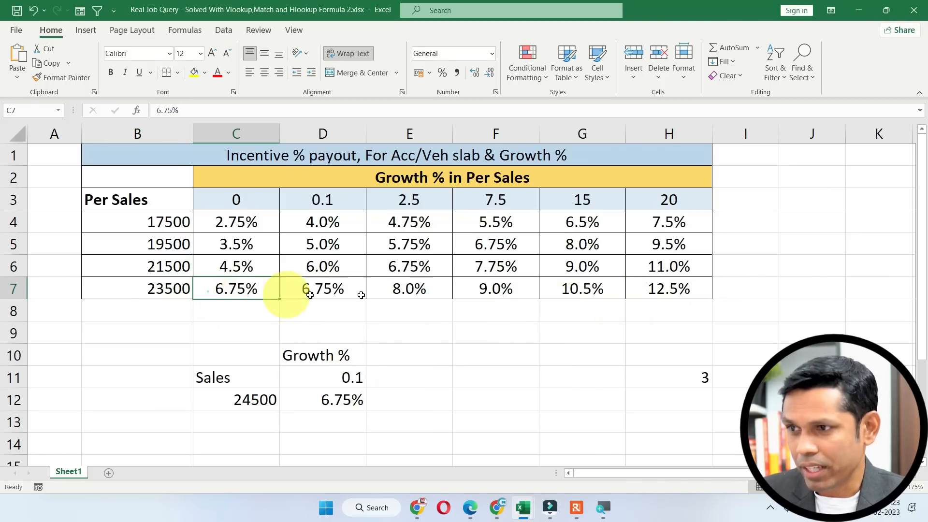
drag(310, 295, 700, 293)
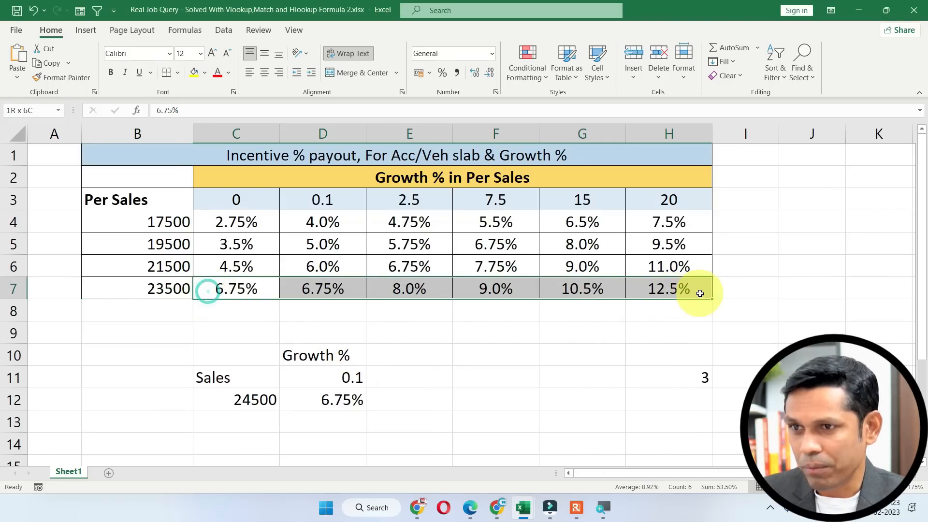
click(164, 290)
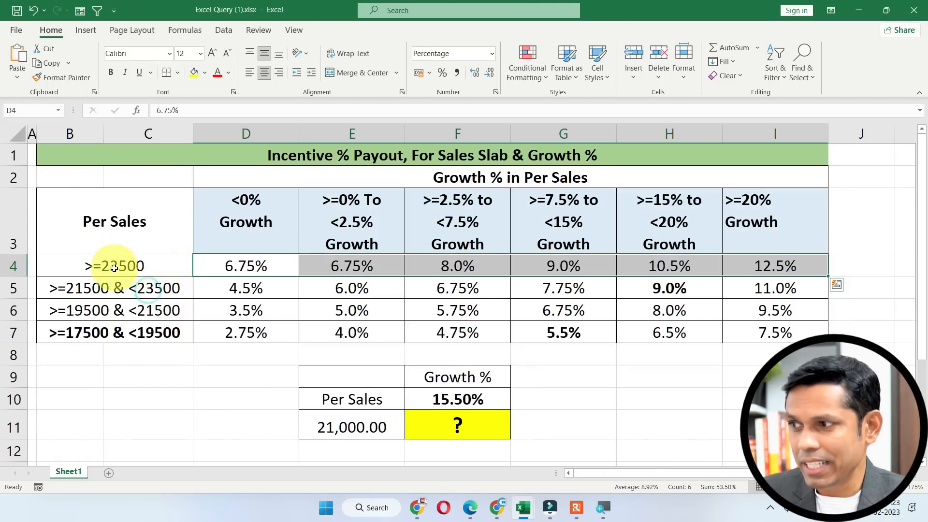
drag(114, 269, 208, 265)
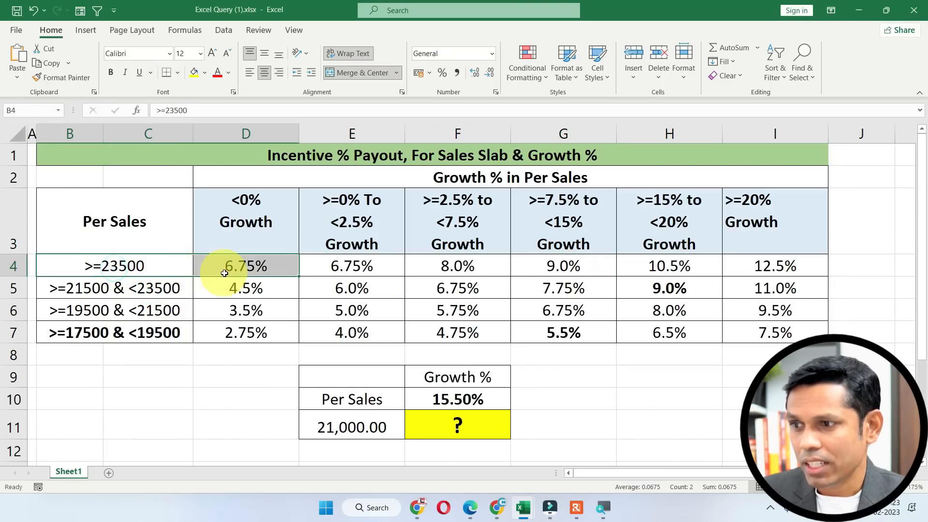
key(alt)
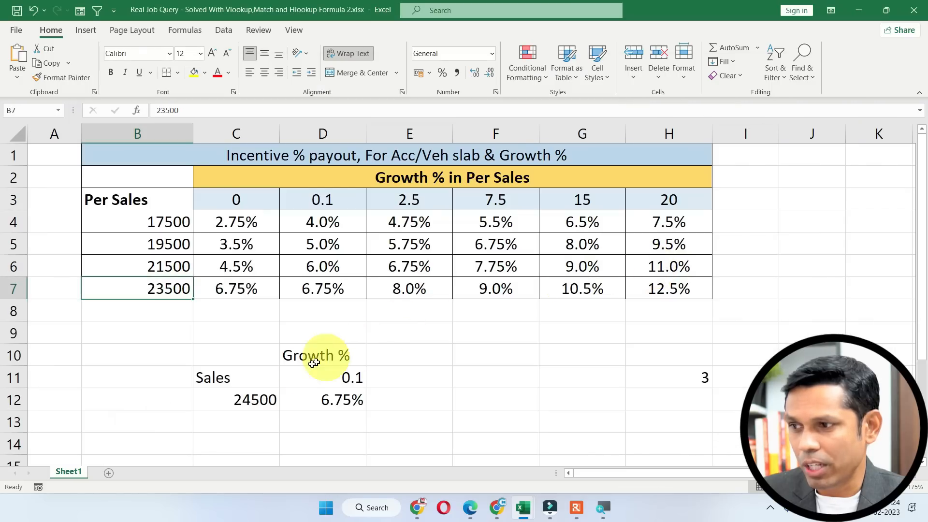
Check the payout in D12 against D7, where the 23500 sales row meets the 0.1 growth column.
click(243, 400)
click(310, 401)
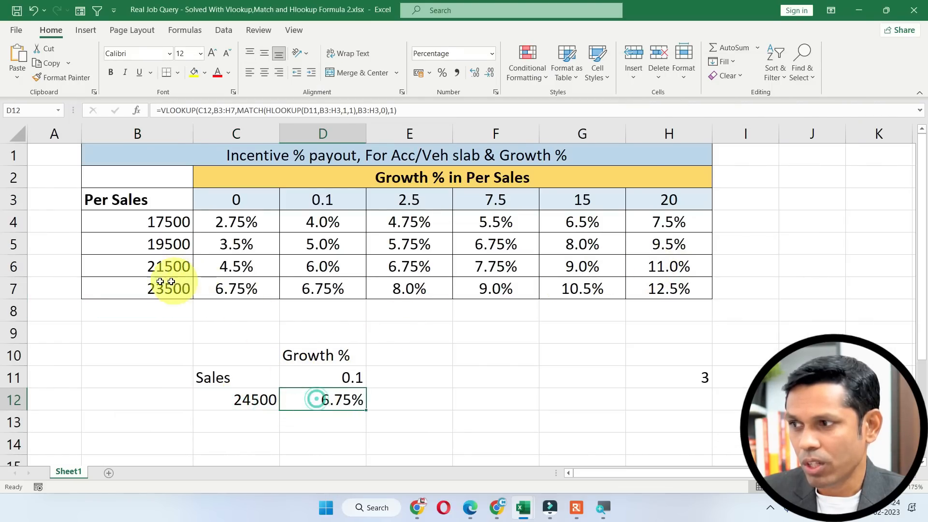
drag(140, 286, 669, 288)
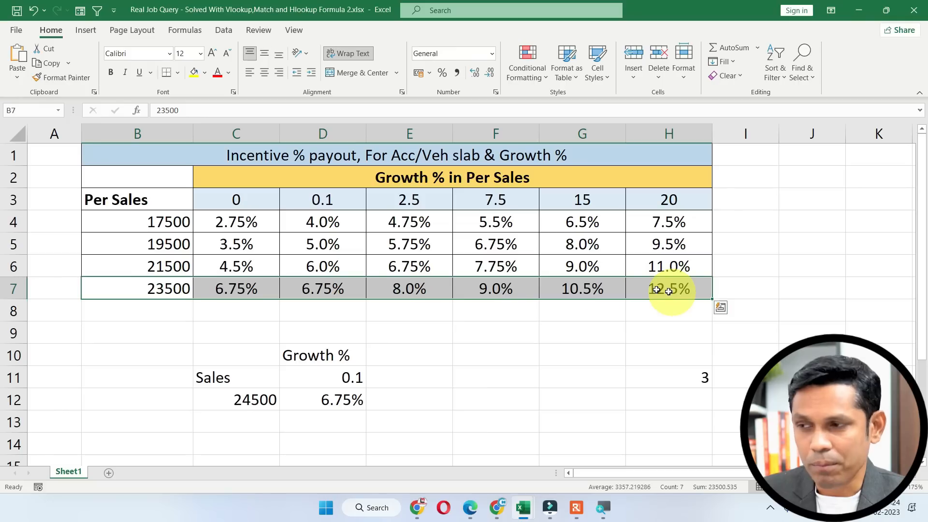
click(219, 290)
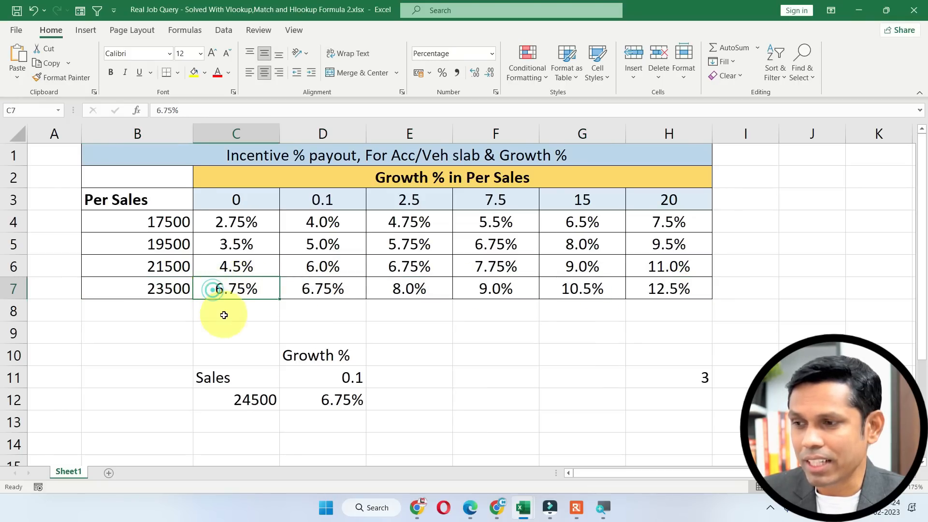
click(346, 381)
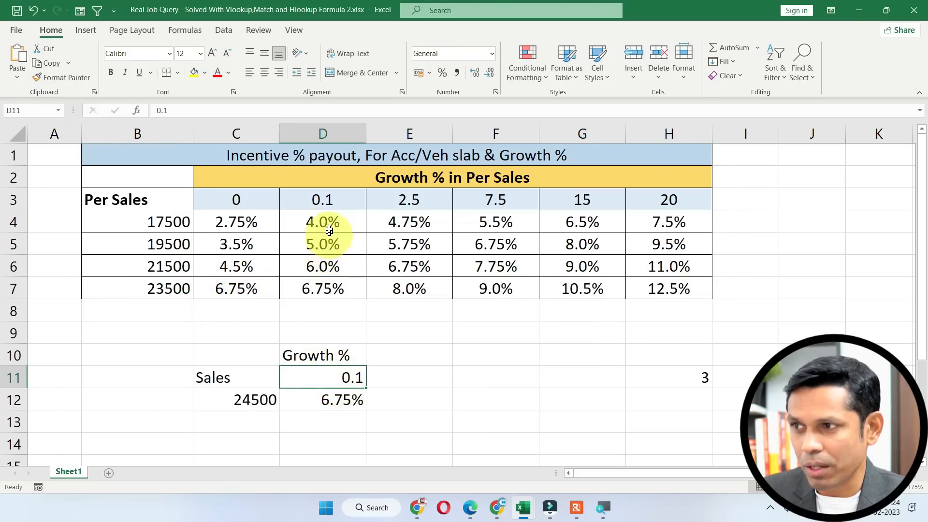
drag(330, 198, 321, 290)
click(321, 290)
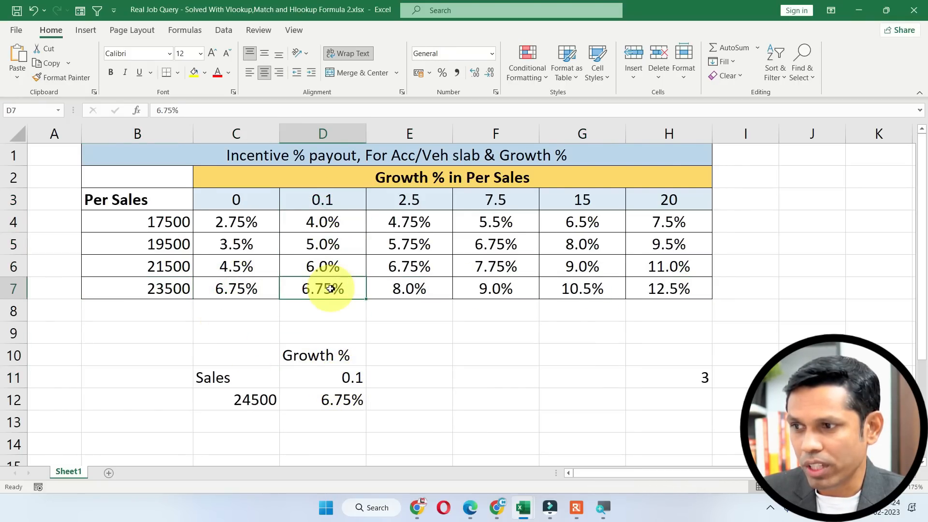
key(ctrl+b)
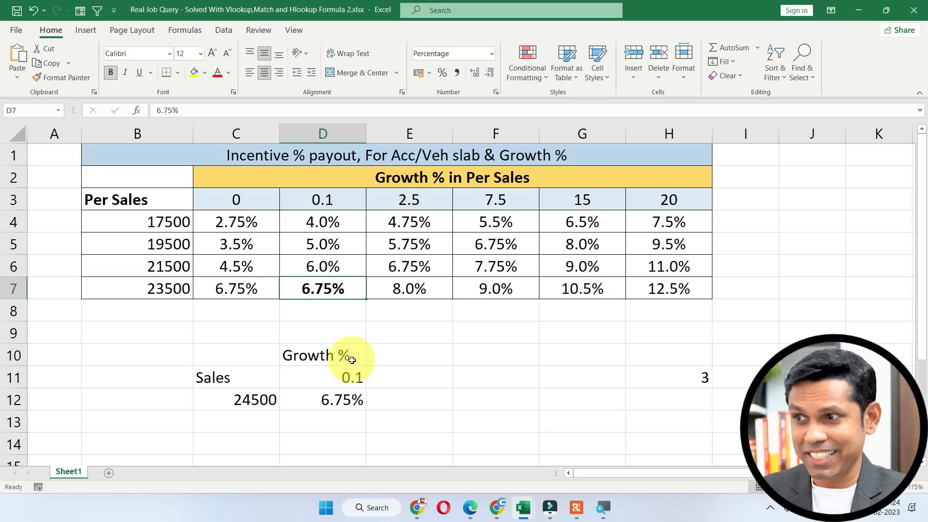
key(ctrl+b)
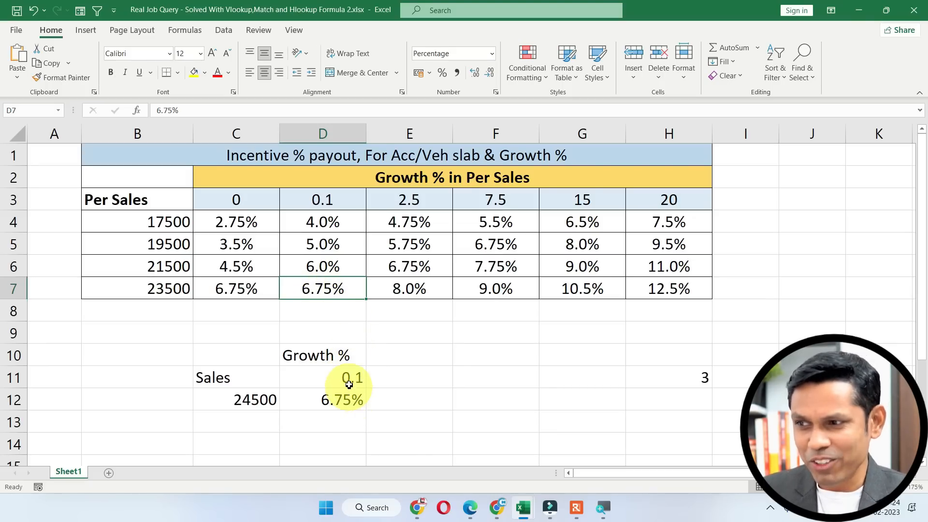
Set the growth value in D11 to 2.52 and check the payout against the 2.5 growth column.
click(349, 380)
text(2.52)
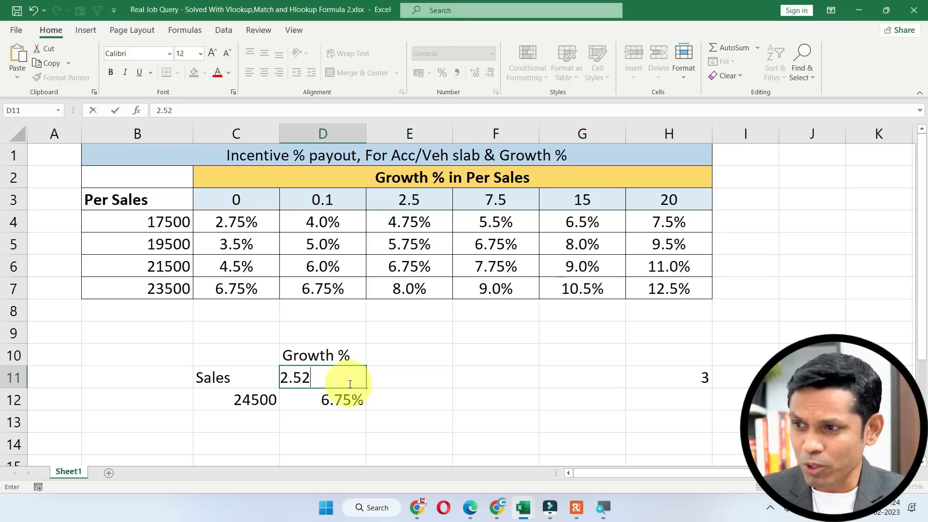
key(Return)
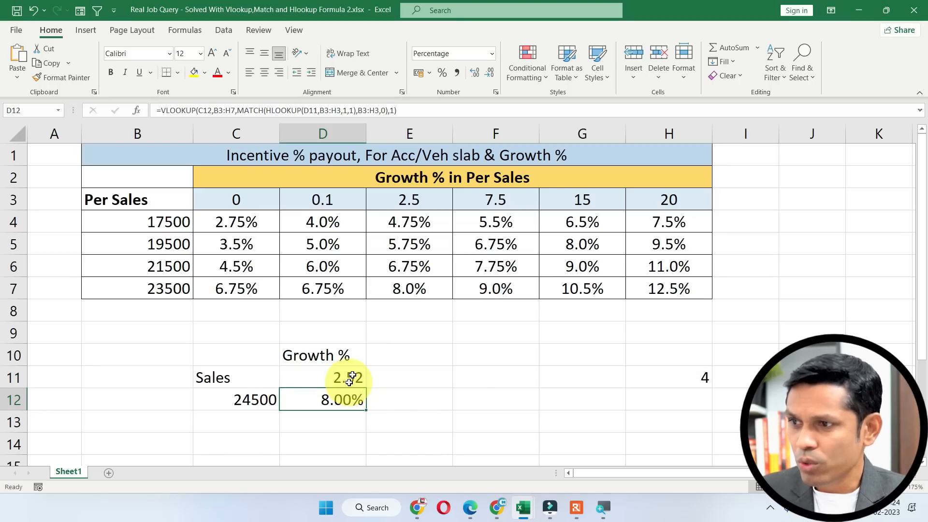
drag(408, 221, 405, 289)
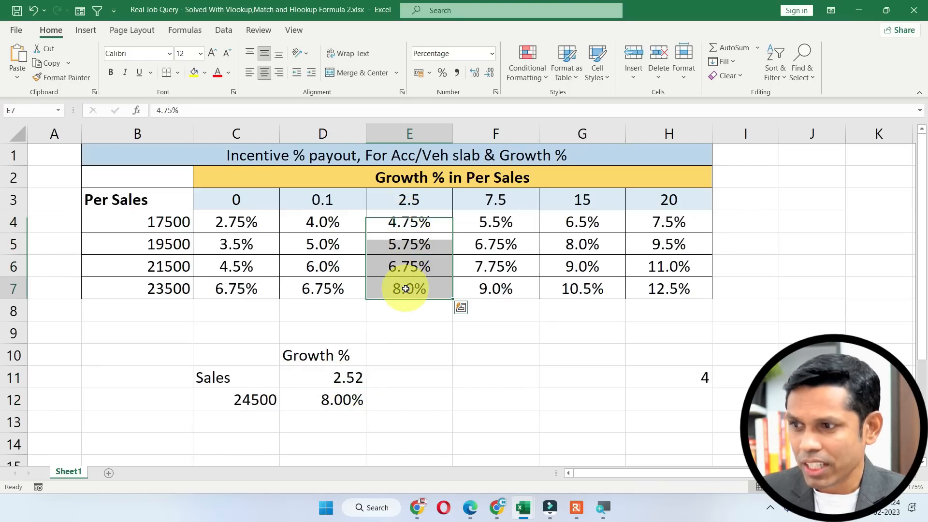
Set the growth value in D11 to 15.70 and check the payout against G7 in the 15 growth column.
click(405, 289)
click(327, 377)
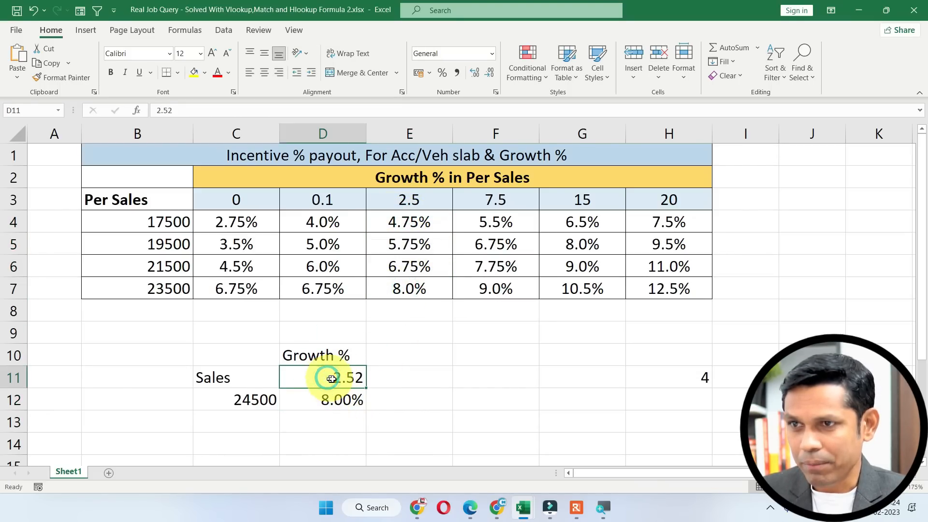
text(15.)
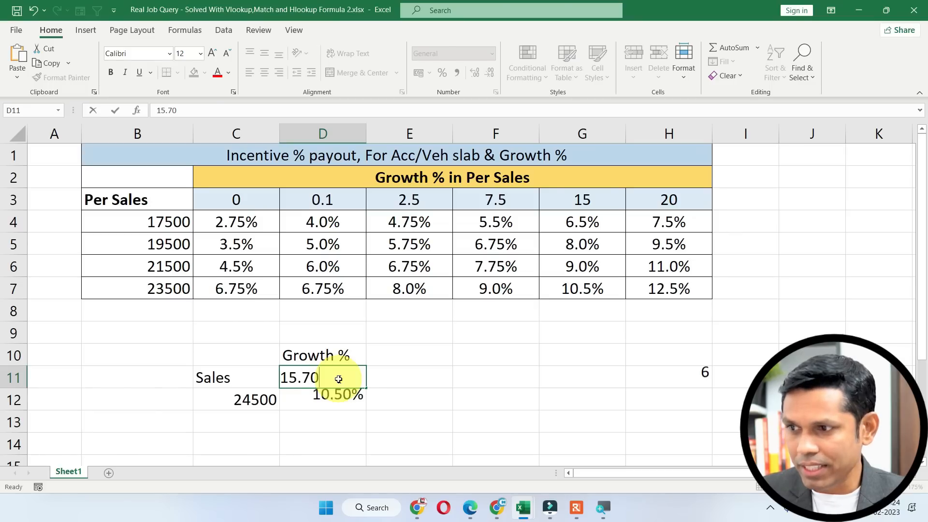
text(70)
key(Return)
click(587, 201)
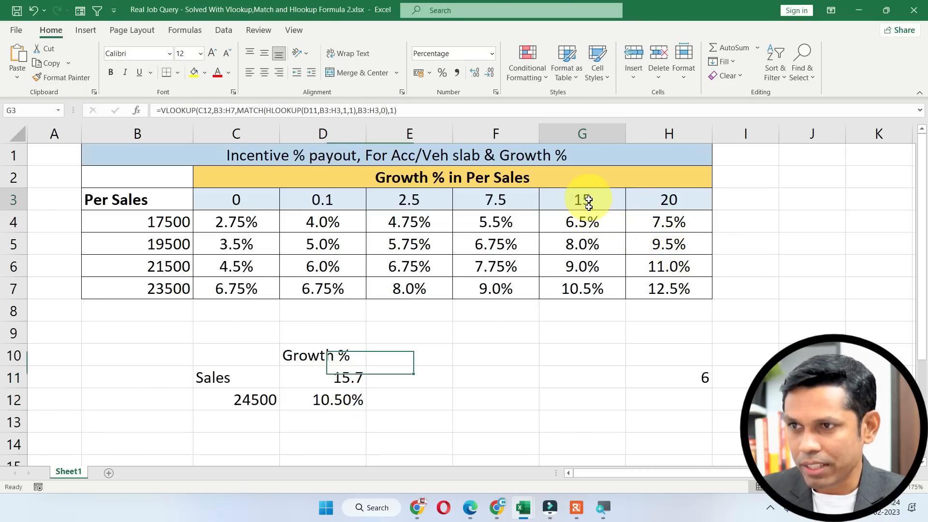
drag(588, 202, 589, 285)
click(597, 287)
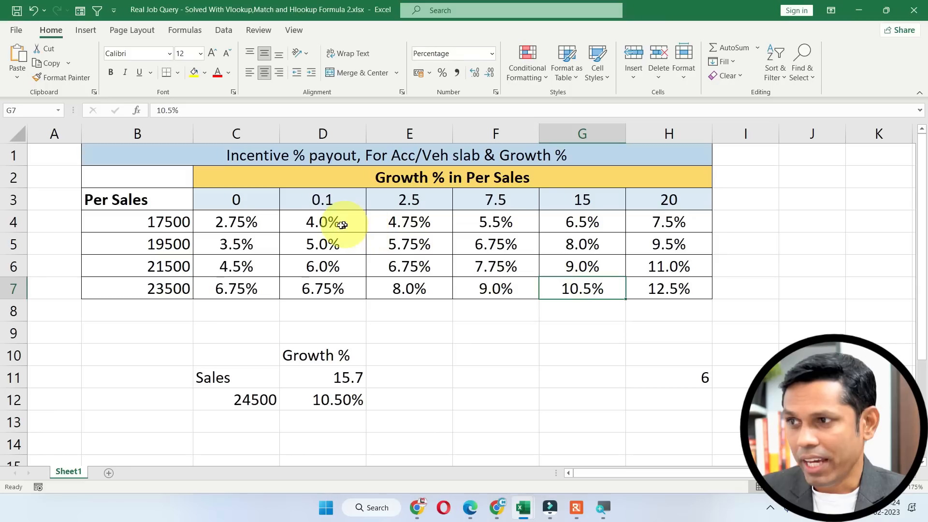
Set the sales value in C12 to 19900 and check the payout against G5 in the 19500 slab row.
click(262, 396)
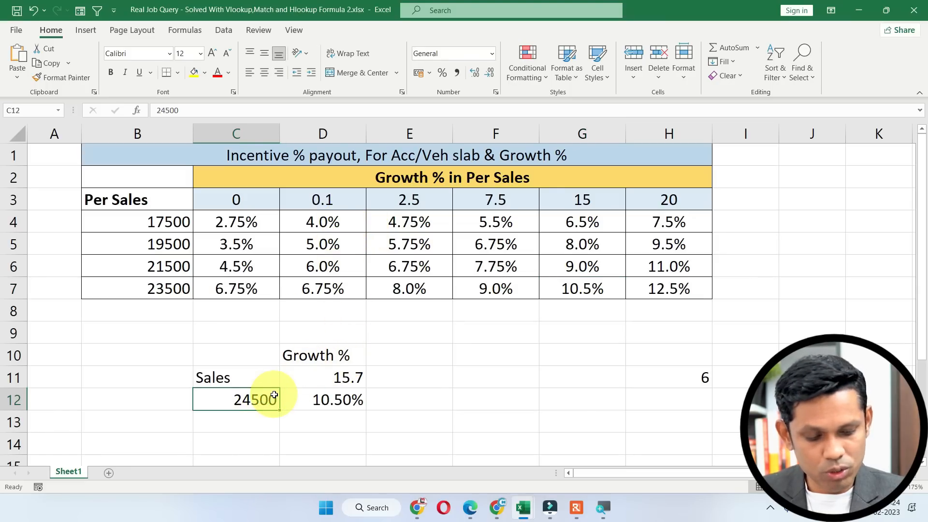
text(199)
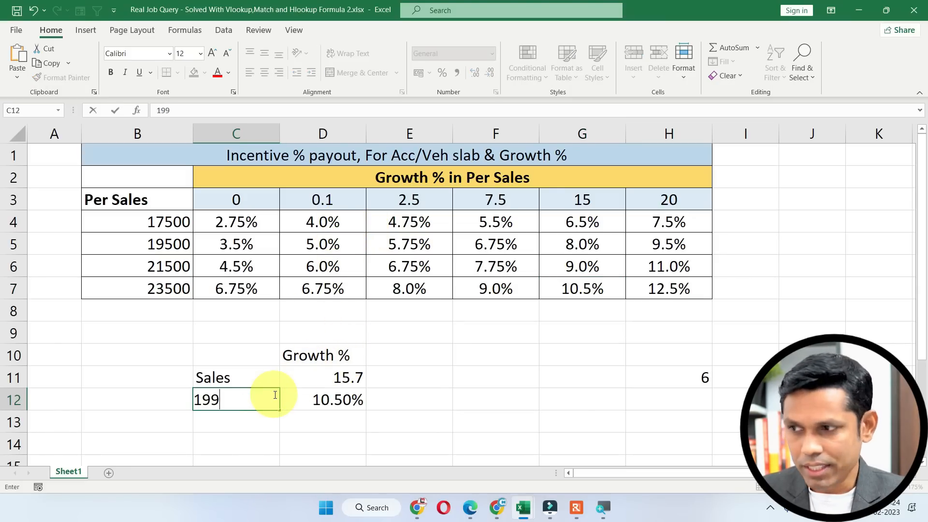
key(Return)
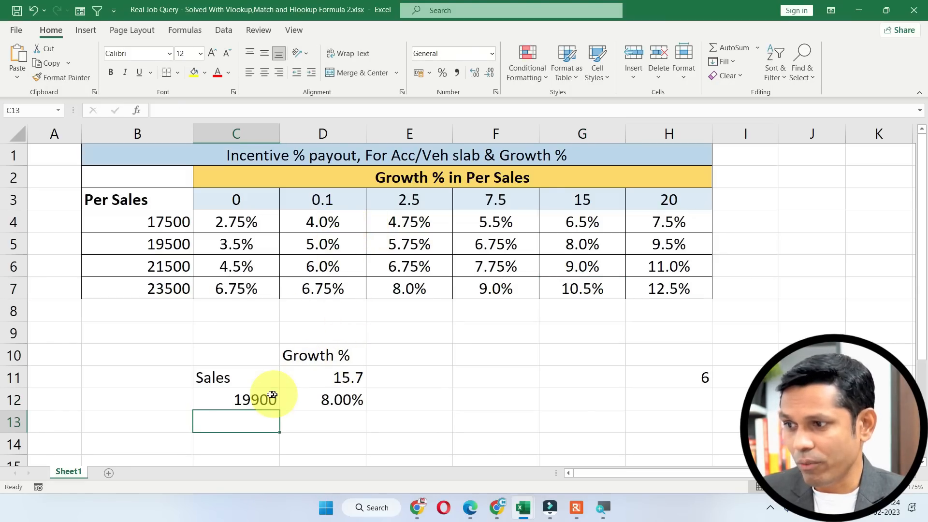
click(268, 394)
drag(140, 240, 590, 240)
click(586, 238)
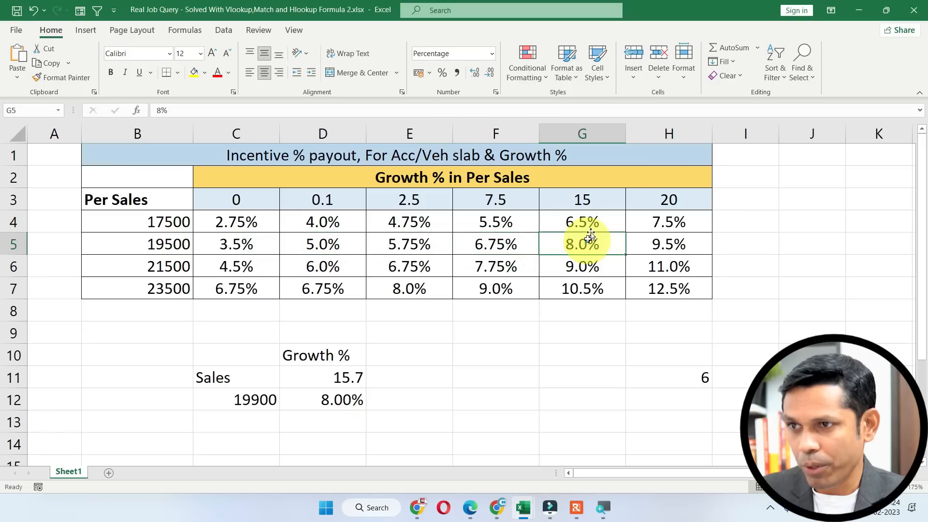
Review the full nested VLOOKUP, MATCH and HLOOKUP formula in D12 without changing it.
click(358, 394)
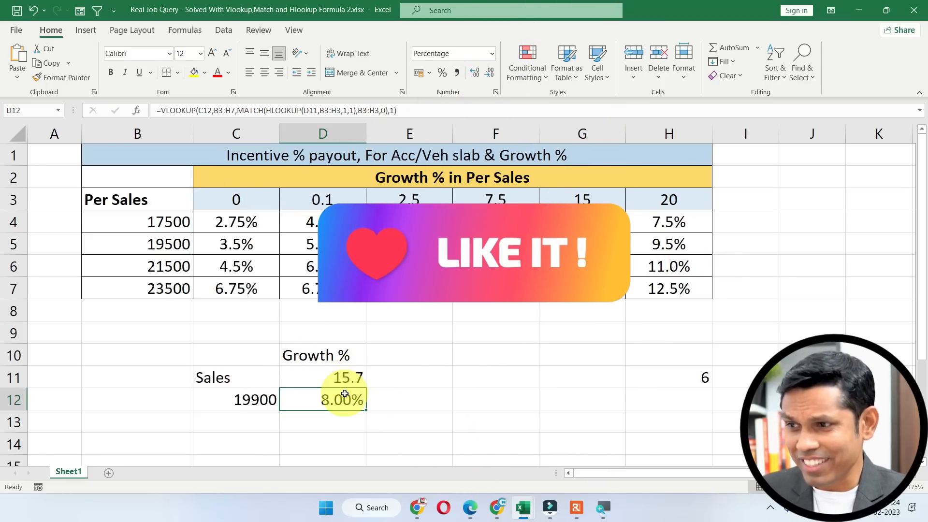
double_click(344, 399)
drag(747, 399, 266, 397)
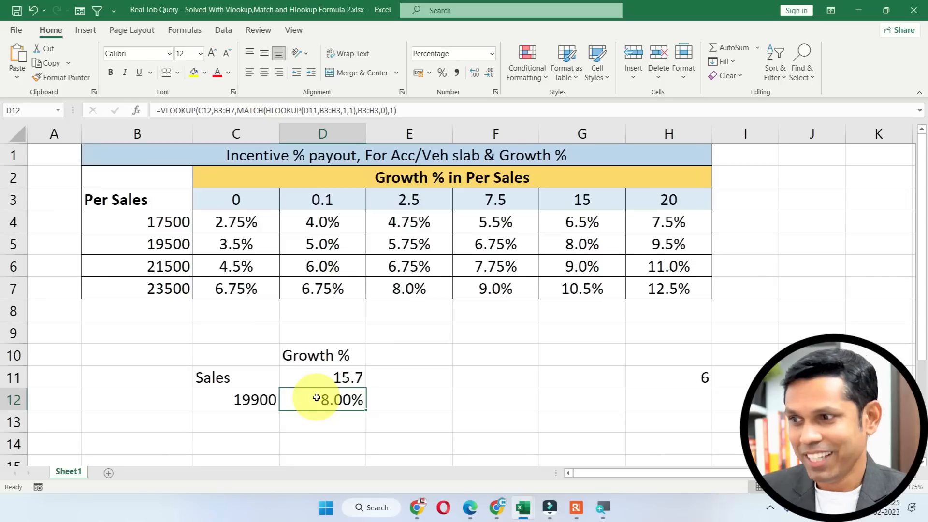
double_click(317, 399)
click(316, 397)
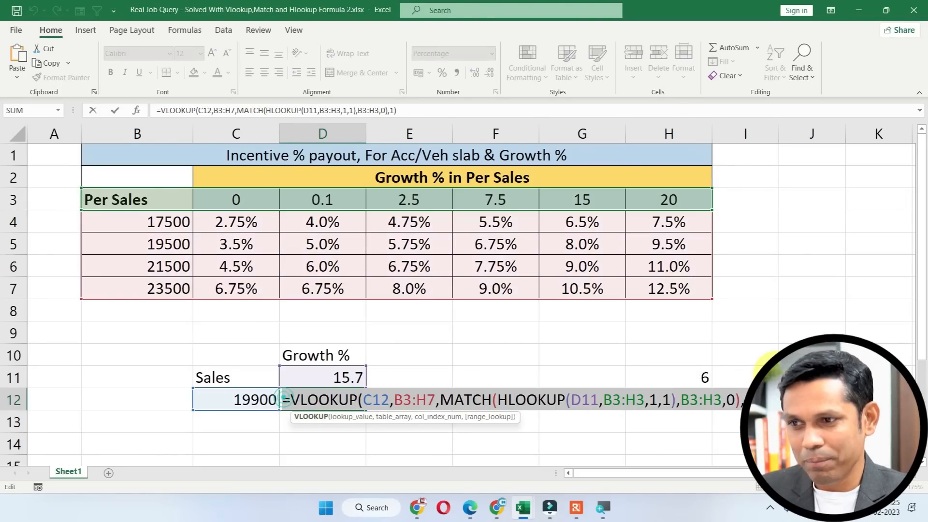
key(Escape)
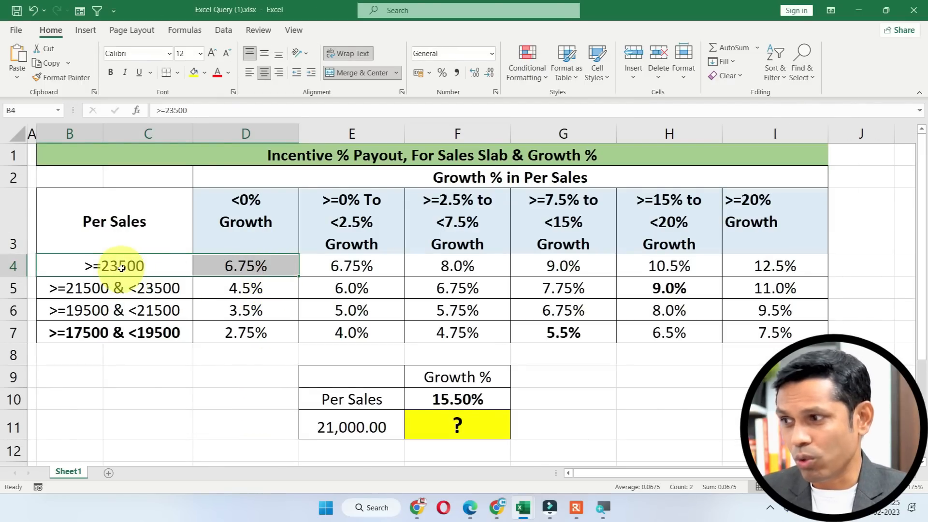
Compare the sales slab ranges in Excel Query (1).xlsx with the simplified sales slabs in B4:B7 and growth headings in C3:H3.
drag(120, 266, 127, 333)
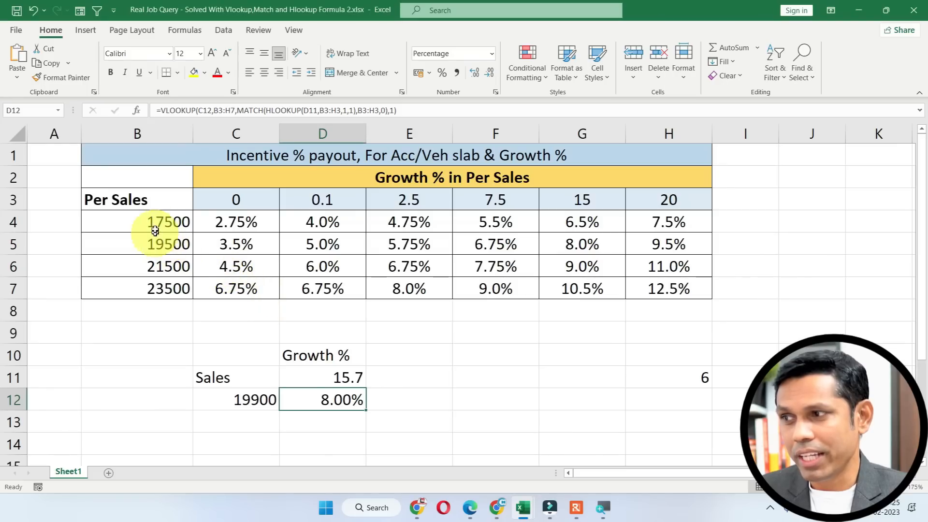
drag(154, 230, 165, 289)
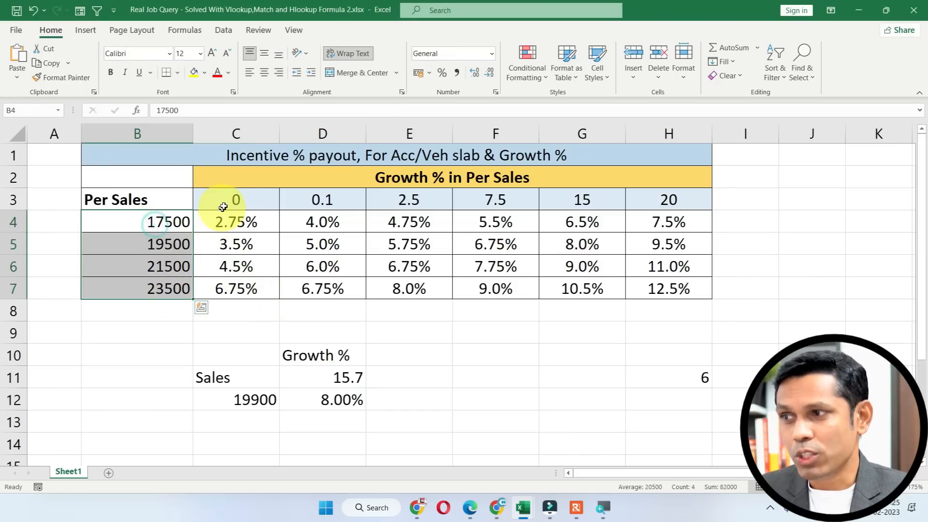
drag(223, 204, 693, 202)
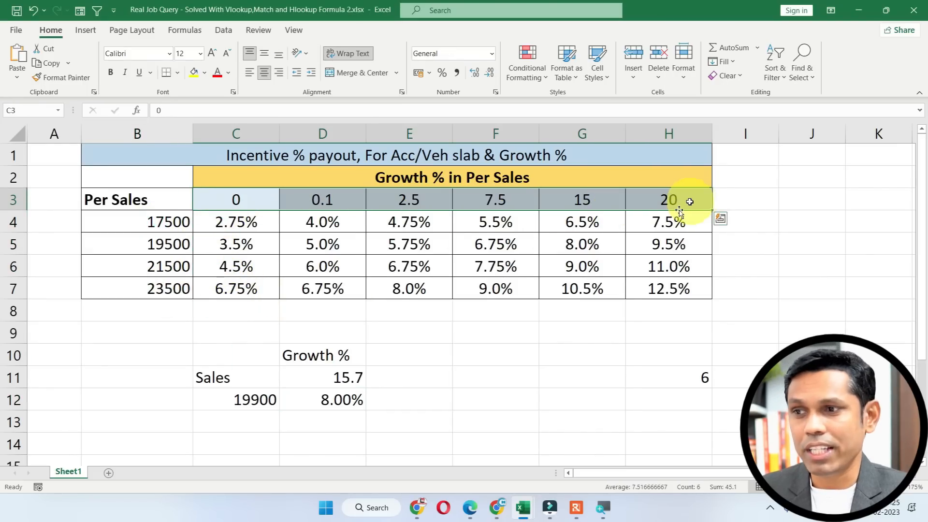
Inspect the D12 formula again and compare the growth input in D11 with the growth headings in C3:H3.
click(352, 394)
double_click(350, 398)
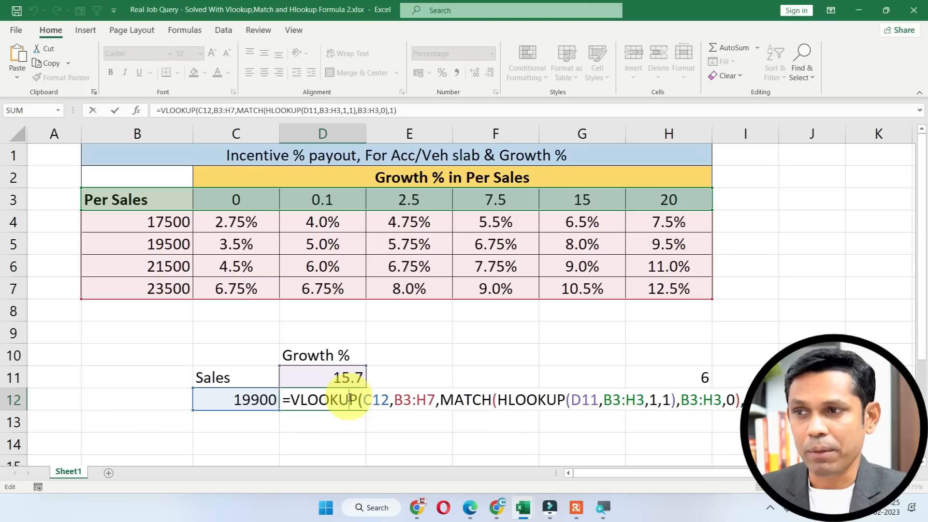
key(Return)
click(342, 375)
drag(240, 197, 674, 196)
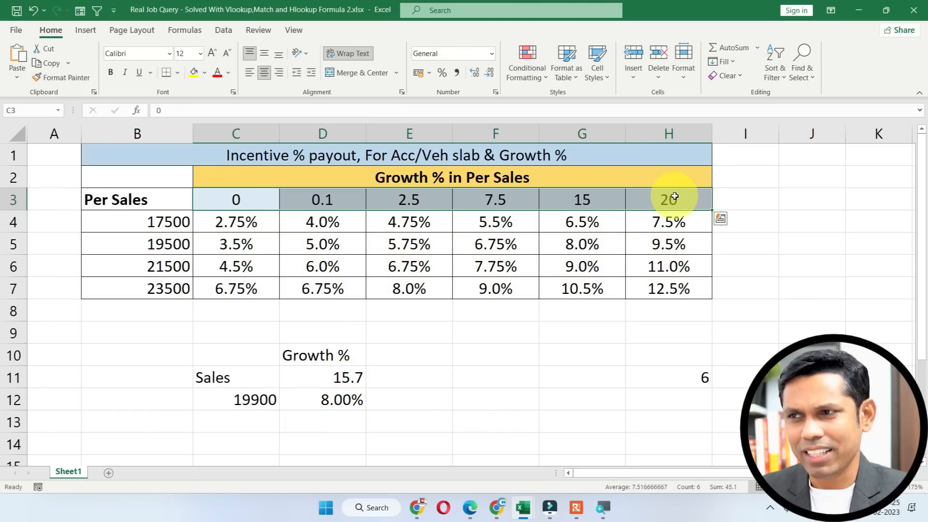
click(342, 374)
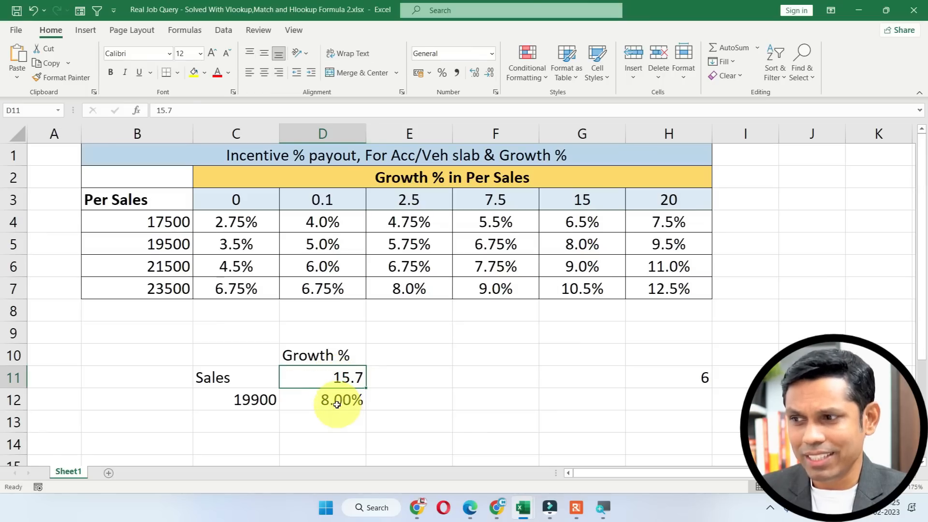
click(337, 404)
double_click(329, 377)
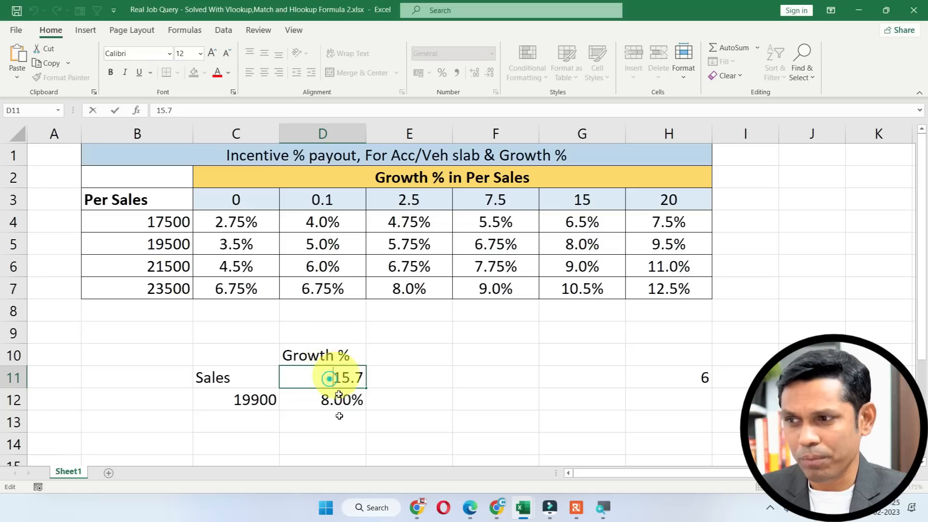
Try the percentage number format on the growth headings in C3:H3, undo it, and return to the growth input in D11.
drag(236, 199, 672, 199)
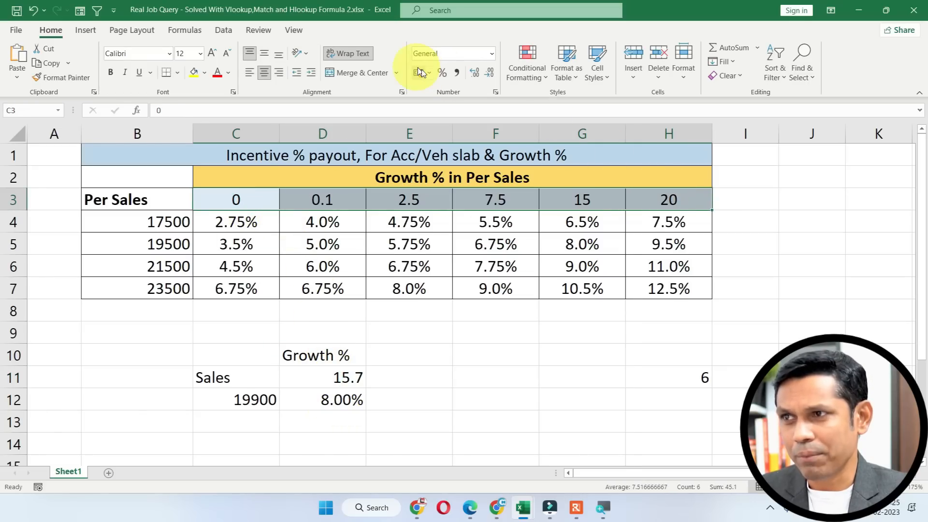
click(442, 73)
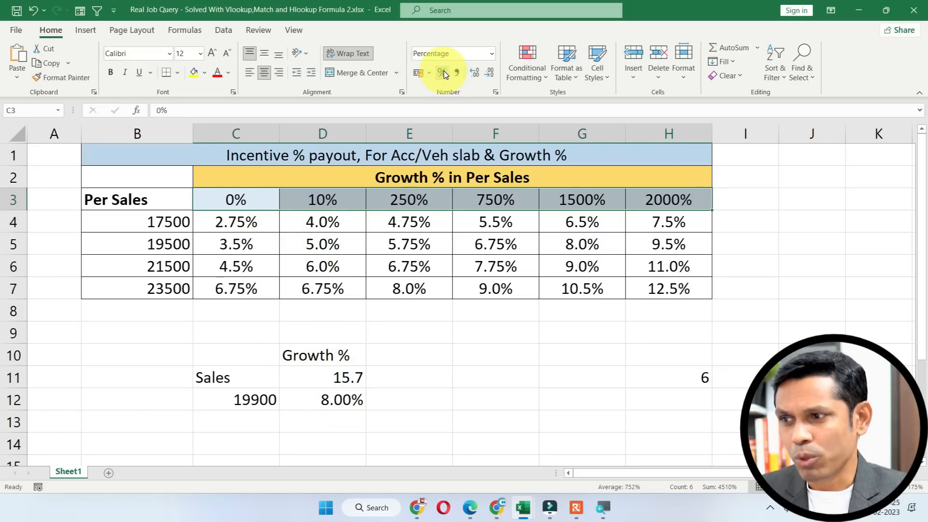
click(305, 385)
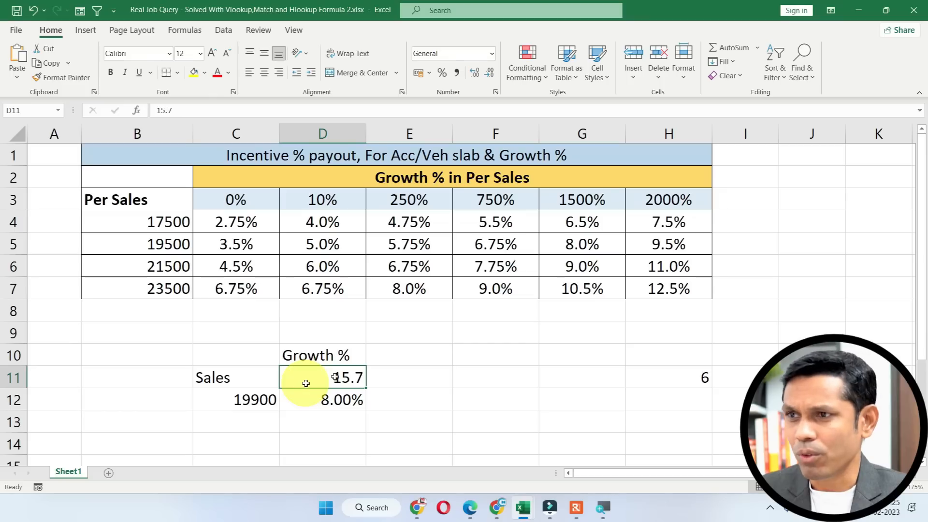
key(ctrl+z)
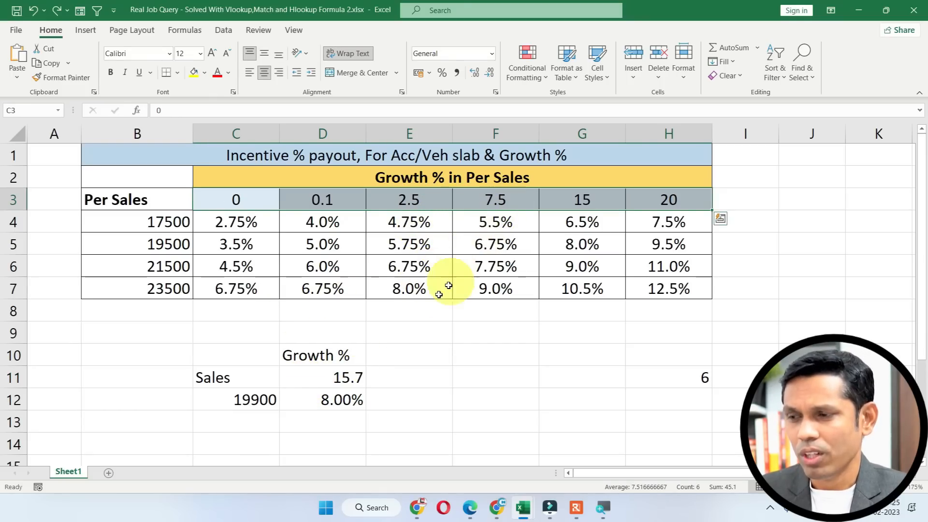
click(333, 380)
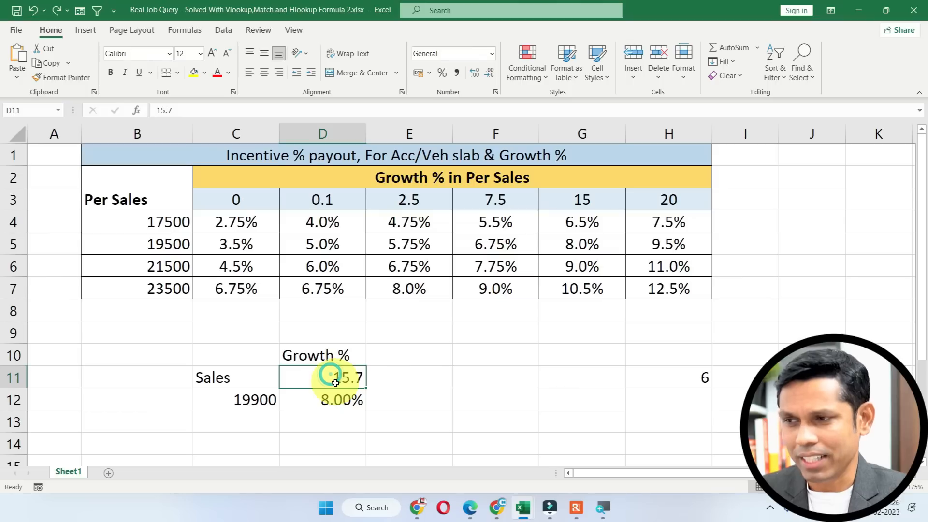